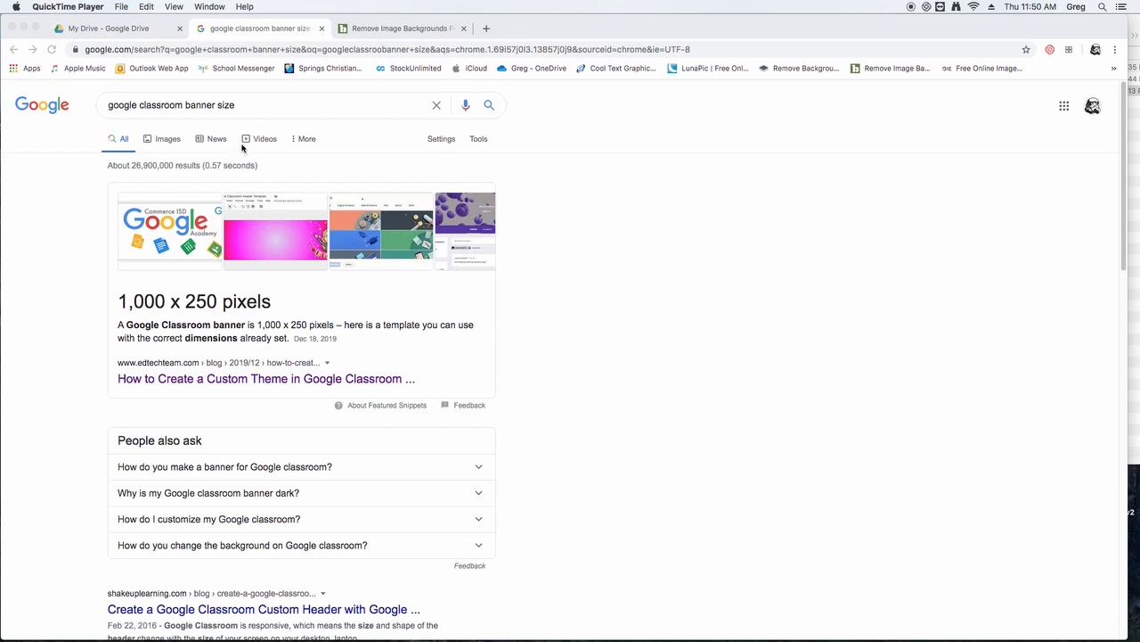
- Switch to the Google Drive page and create a new Google Drawings file
{"action": "left_click", "coordinate": [125, 28]}
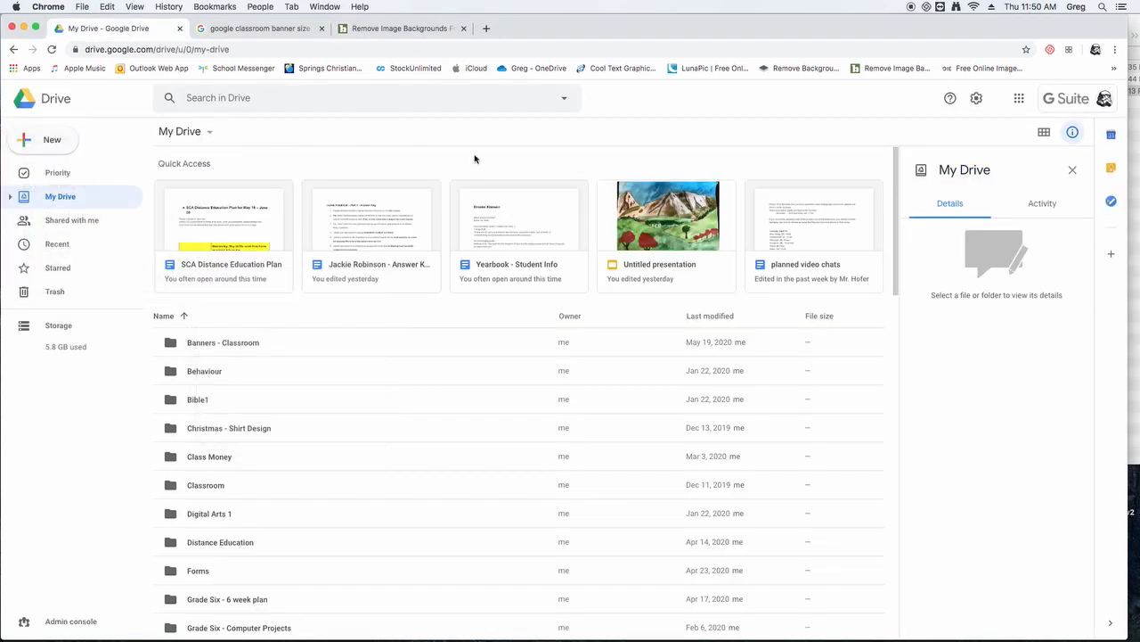
{"action": "left_click", "coordinate": [41, 139]}
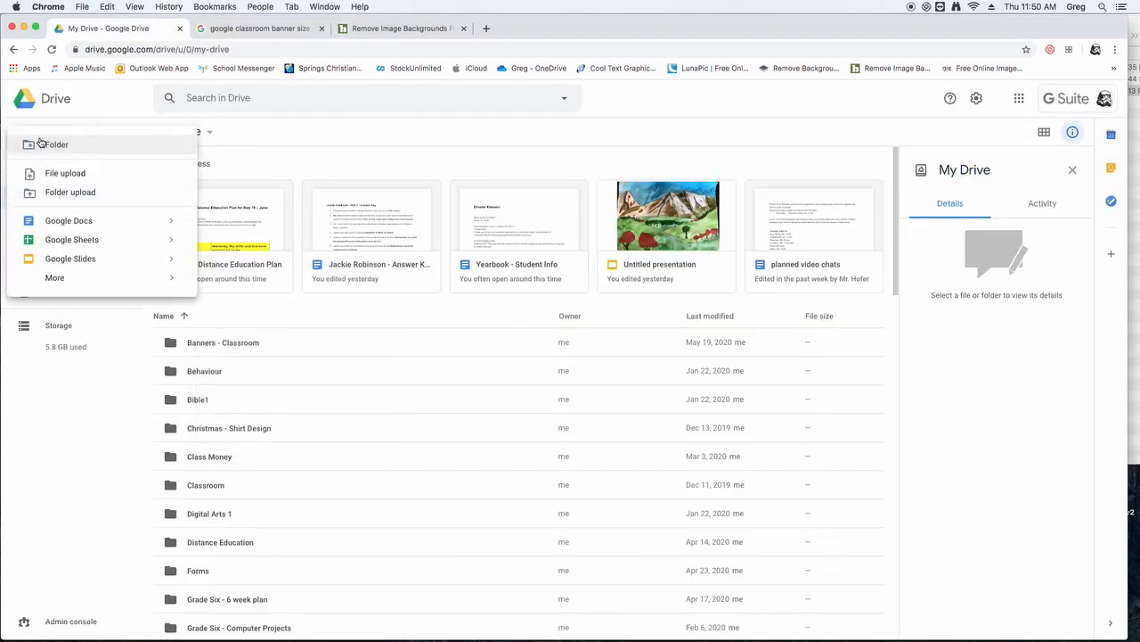
{"action": "mouse_move", "coordinate": [54, 282]}
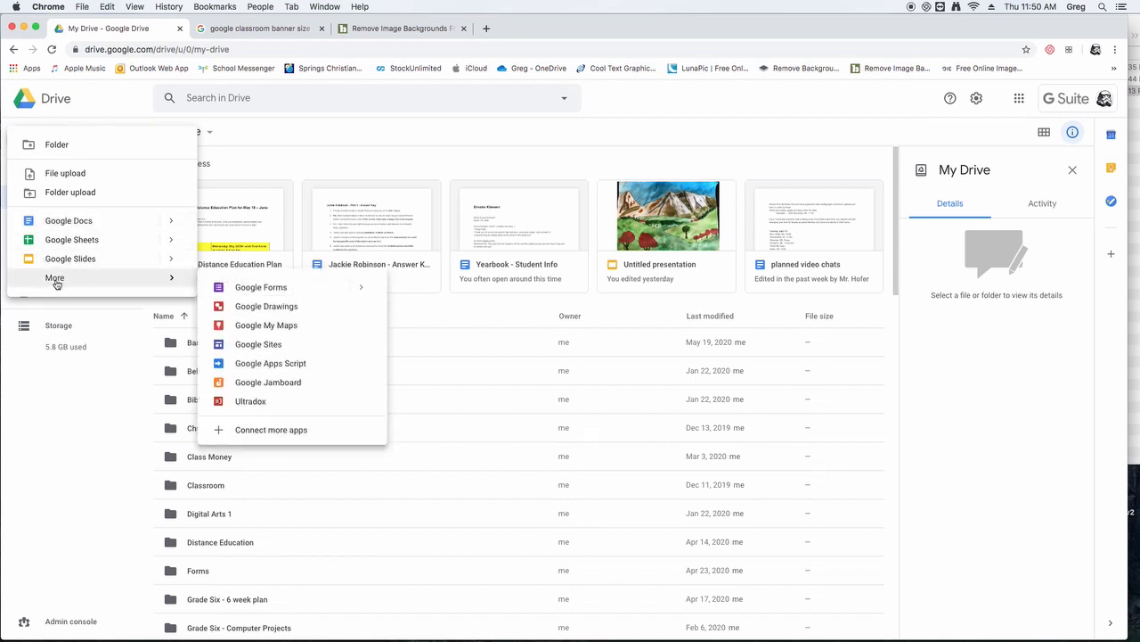
{"action": "left_click", "coordinate": [259, 307]}
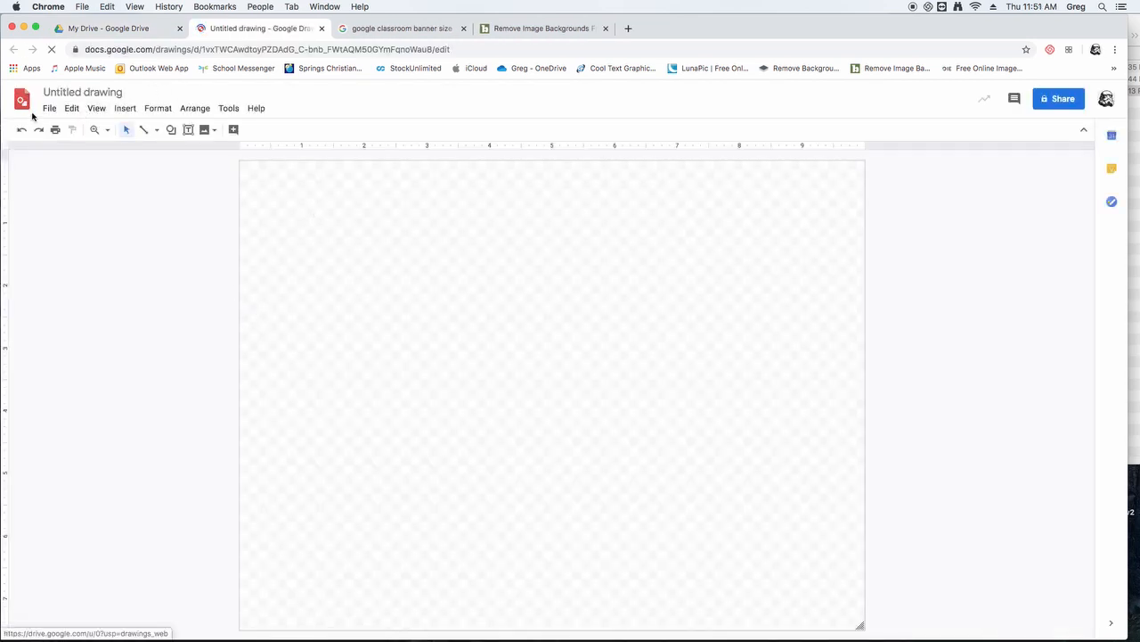
- Set the drawing's page size to a custom 1000 x 250 pixels
{"action": "left_click", "coordinate": [50, 110]}
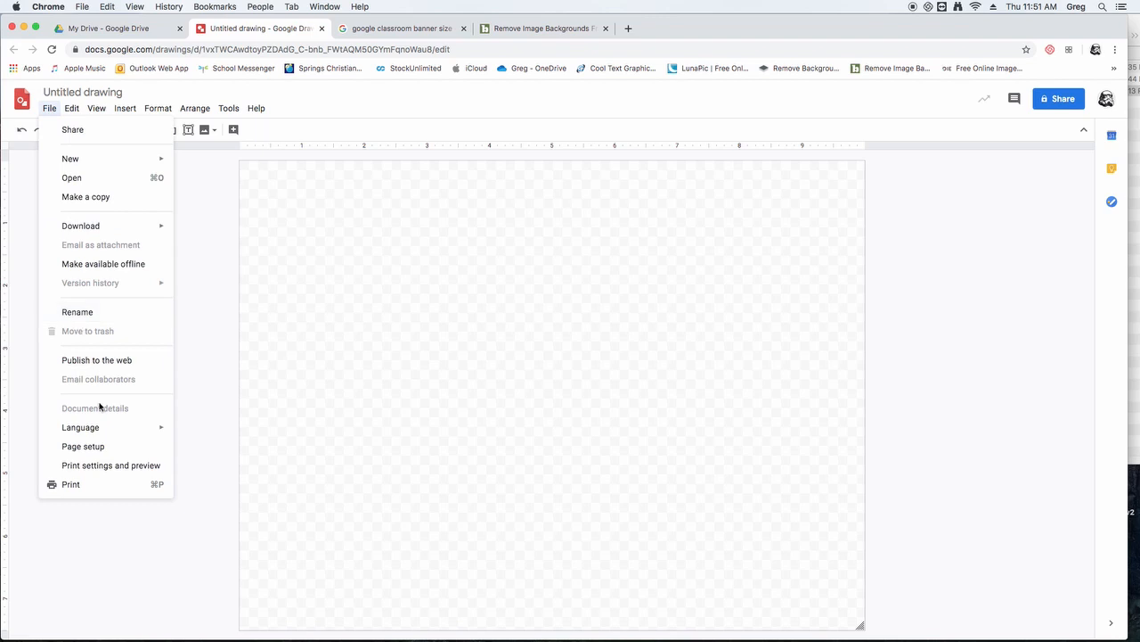
{"action": "left_click", "coordinate": [83, 448]}
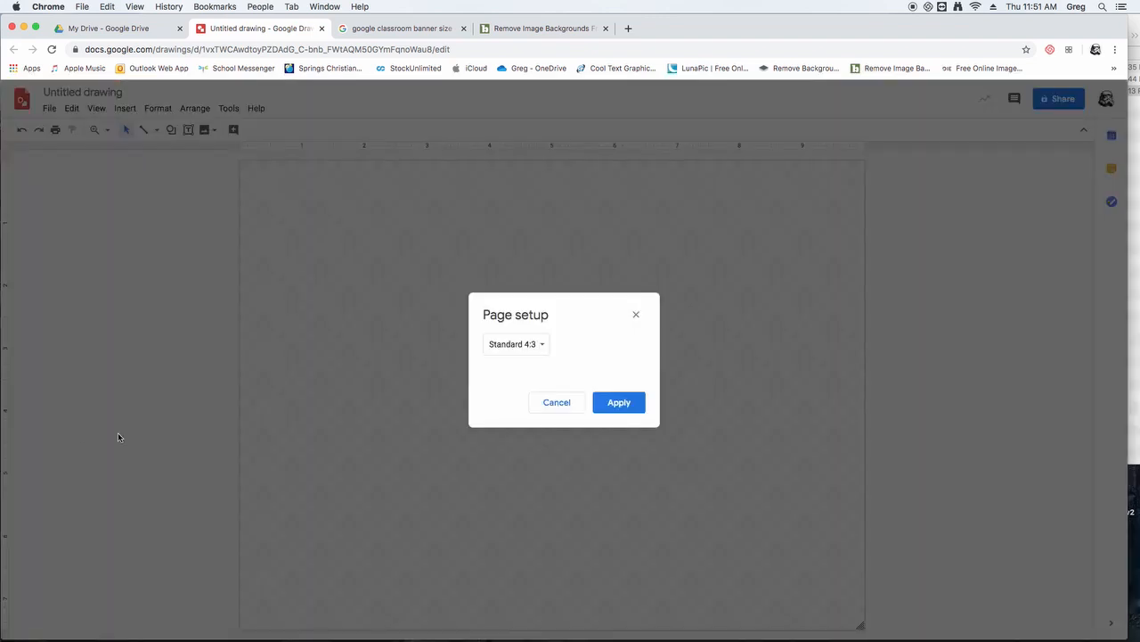
{"action": "left_click", "coordinate": [534, 344]}
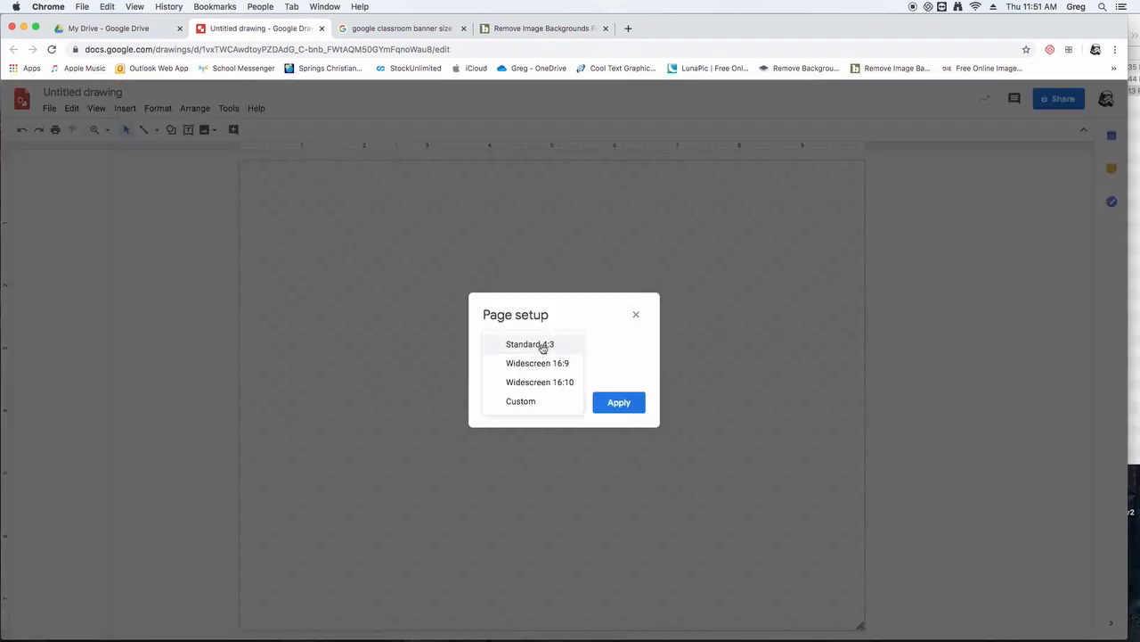
{"action": "left_click", "coordinate": [527, 409]}
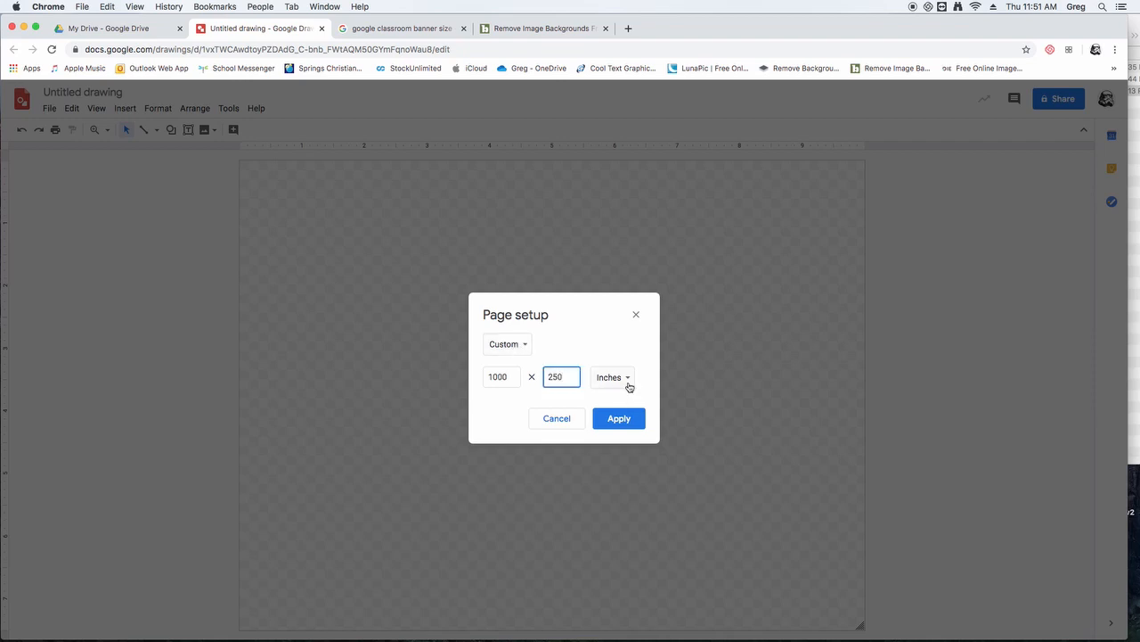
{"action": "left_click", "coordinate": [628, 382]}
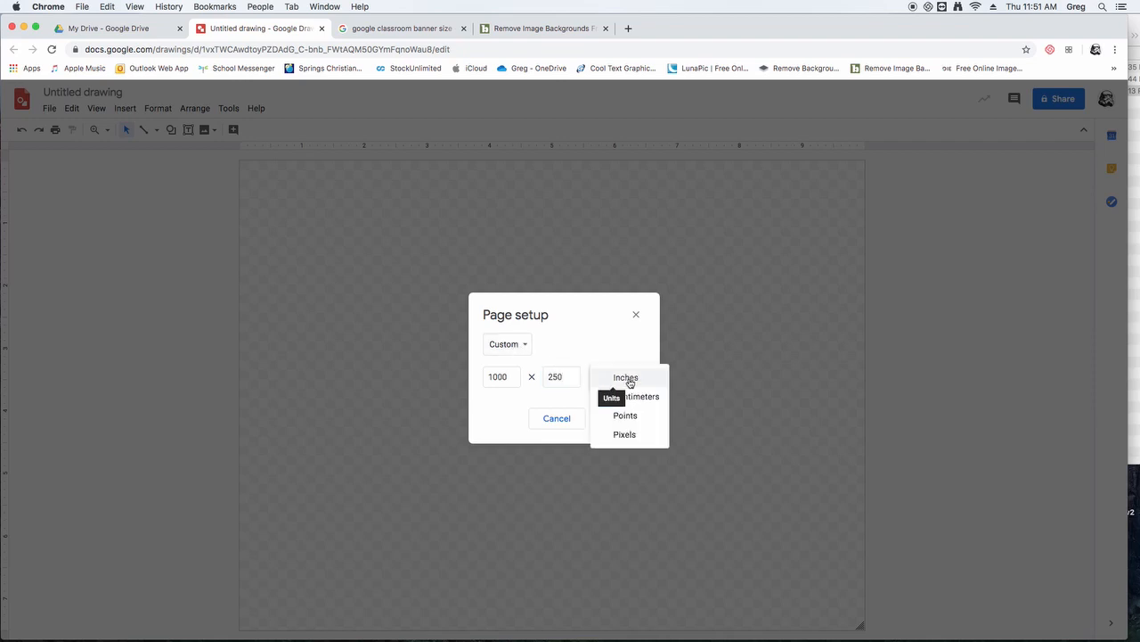
{"action": "left_click", "coordinate": [631, 434]}
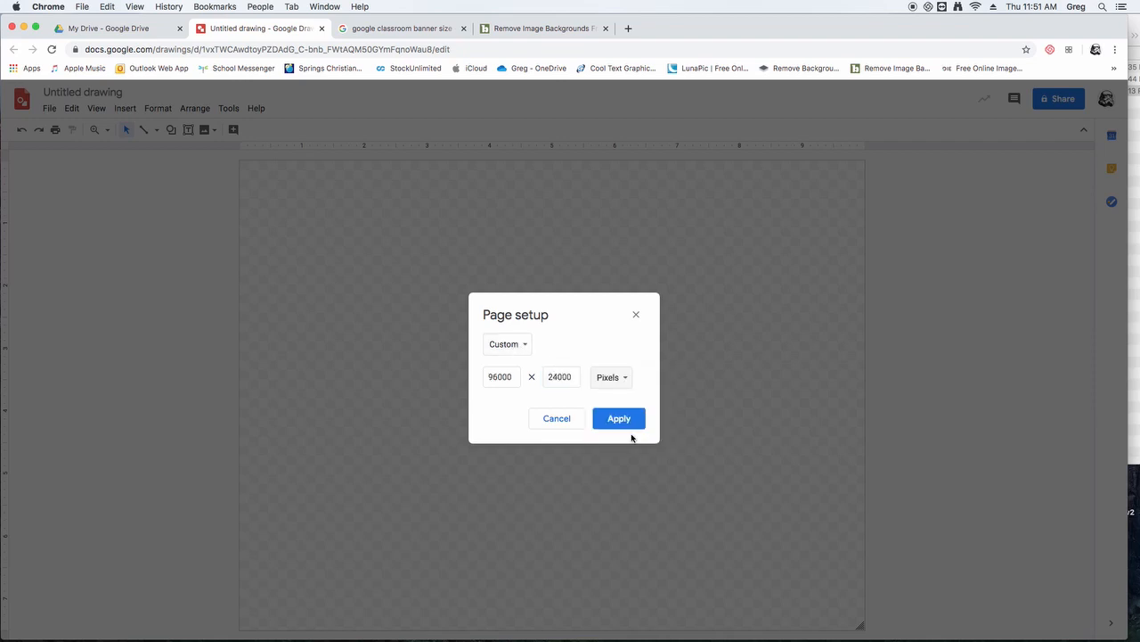
{"action": "left_click_drag", "start_coordinate": [509, 379], "coordinate": [446, 376]}
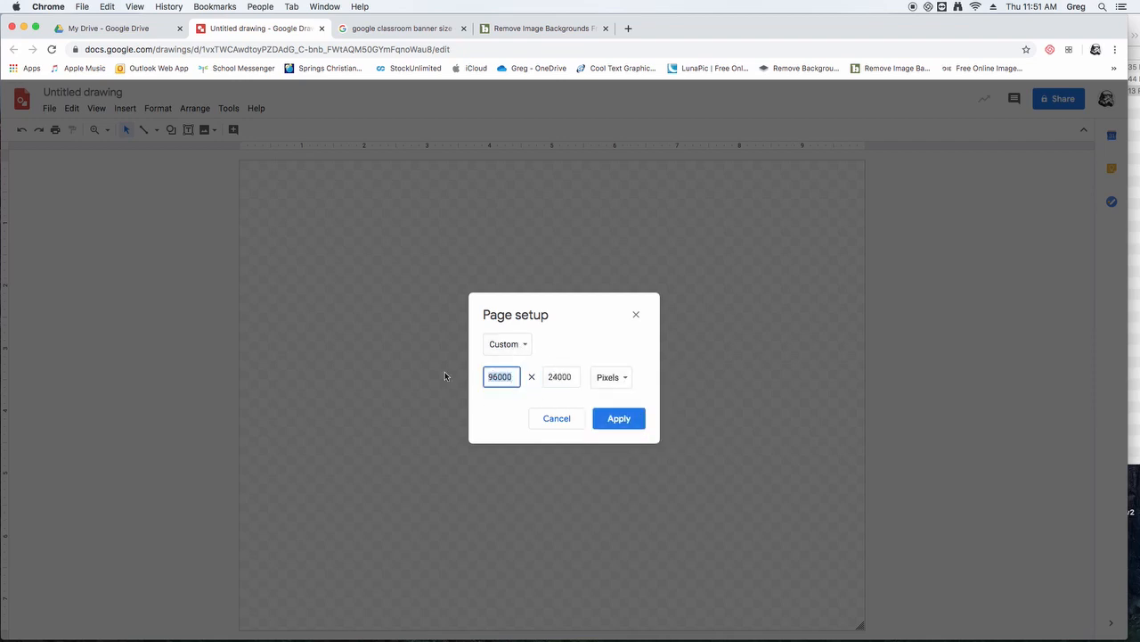
{"action": "type", "text": "1"}
{"action": "left_click_drag", "start_coordinate": [571, 378], "coordinate": [533, 379]}
{"action": "type", "text": "2"}
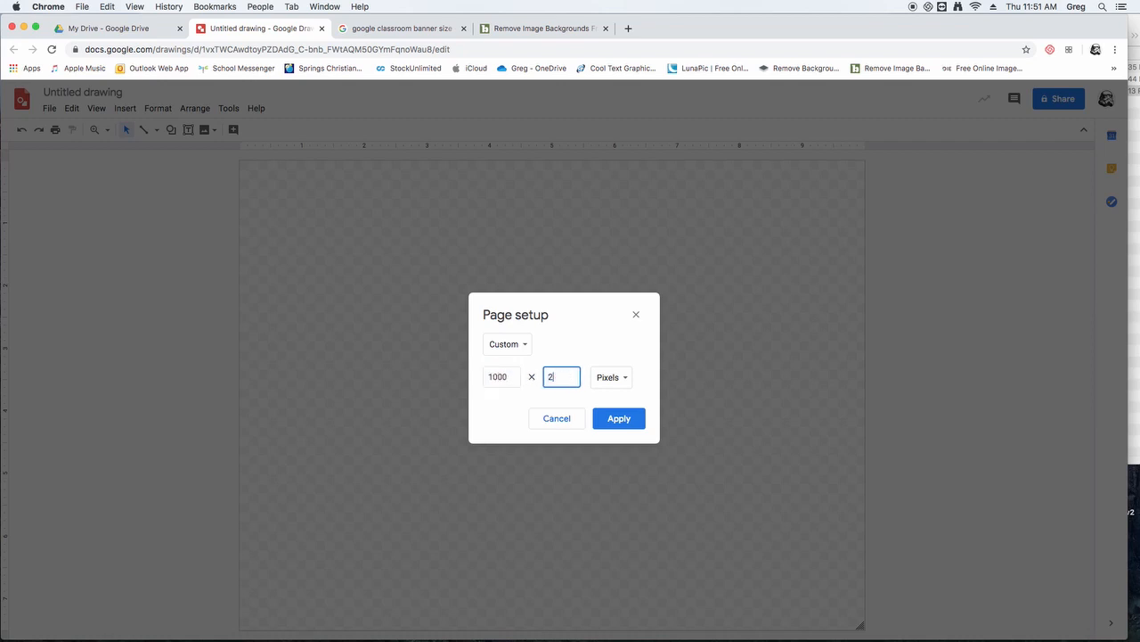
{"action": "type", "text": "50"}
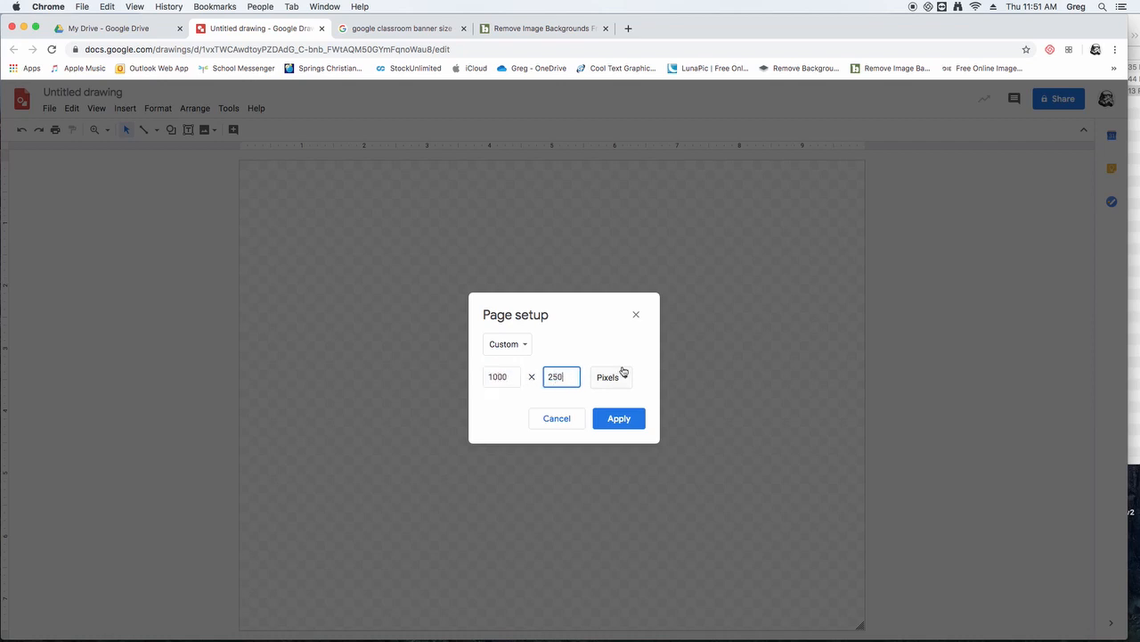
{"action": "left_click", "coordinate": [624, 421]}
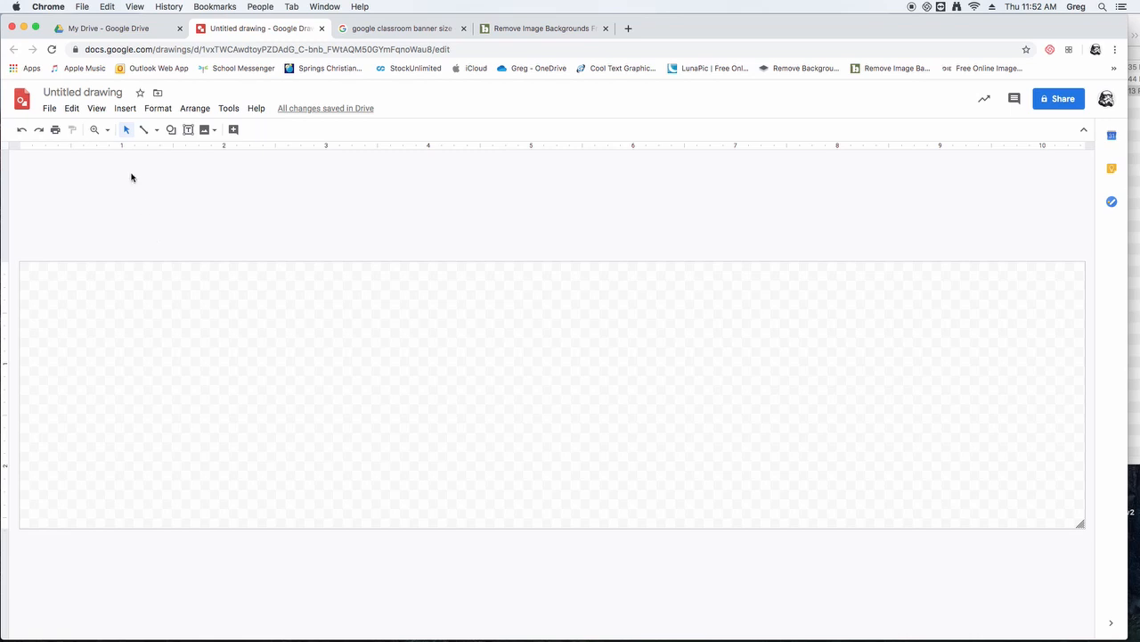
- Add horizontal guides just inside the canvas's upper and lower edges and remove the horizontal centre guide
{"action": "left_click_drag", "start_coordinate": [385, 150], "coordinate": [441, 272]}
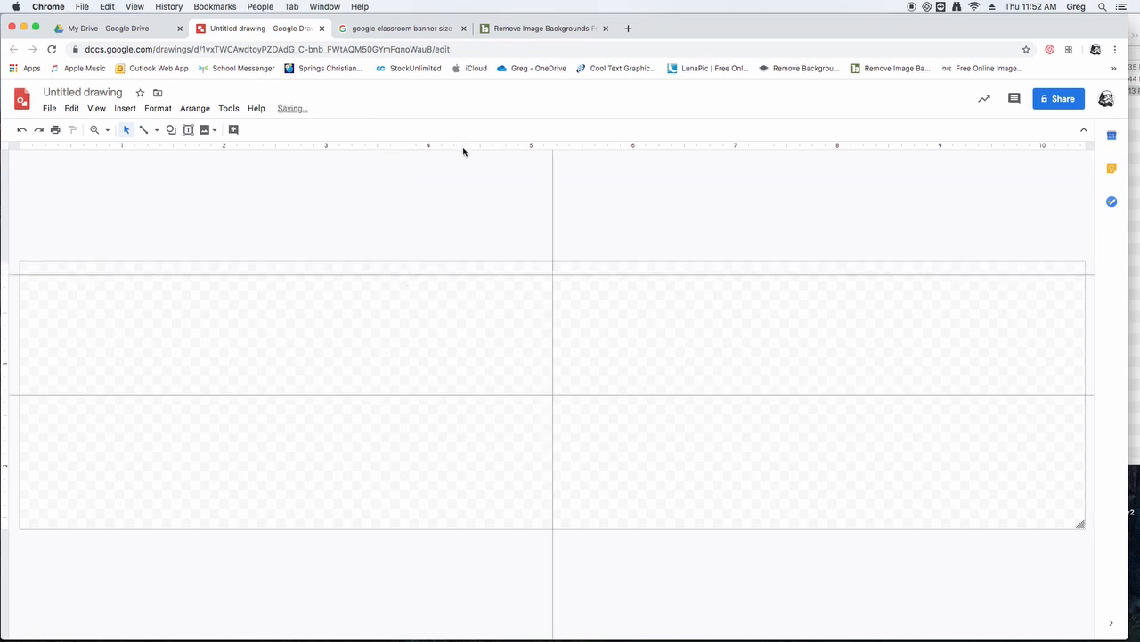
{"action": "left_click_drag", "start_coordinate": [464, 151], "coordinate": [512, 515]}
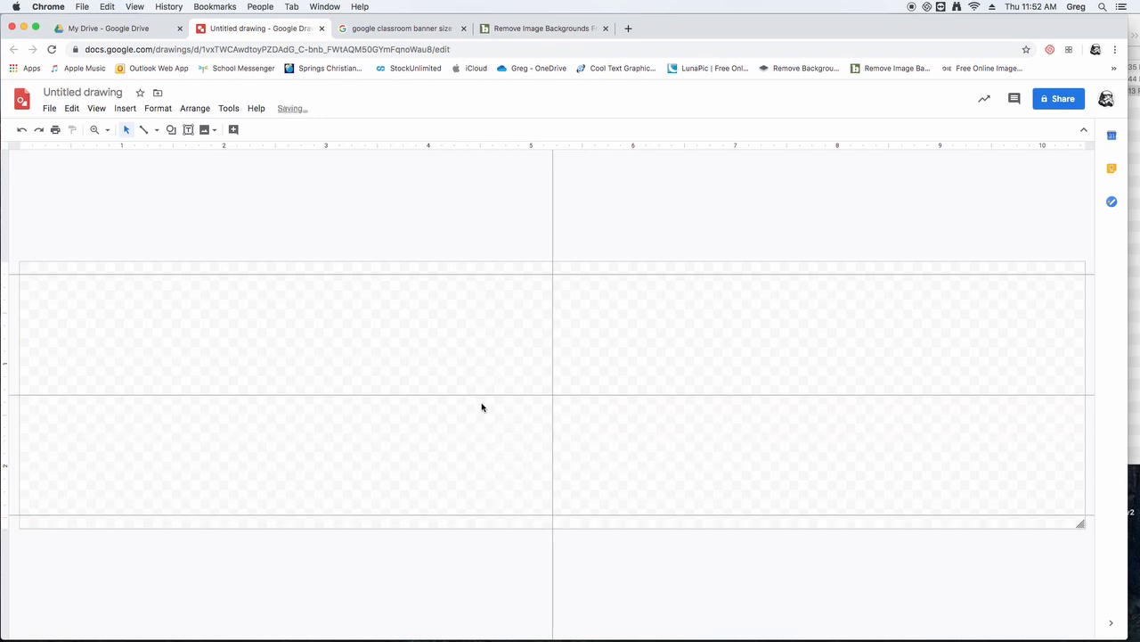
{"action": "left_click_drag", "start_coordinate": [479, 394], "coordinate": [499, 117]}
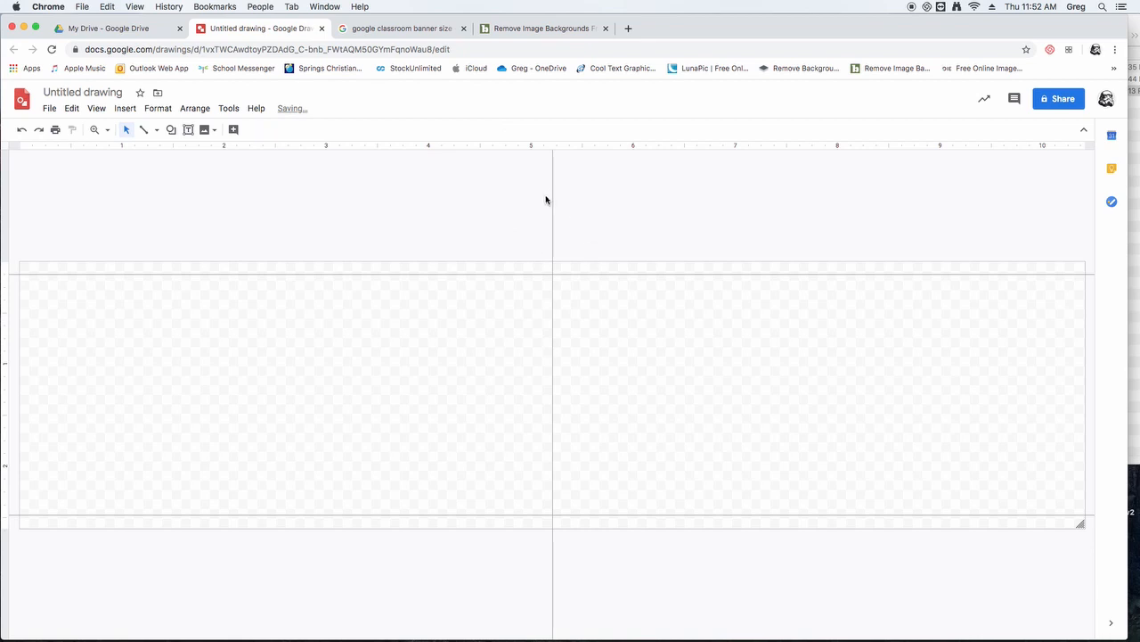
{"action": "left_click_drag", "start_coordinate": [552, 194], "coordinate": [528, 198]}
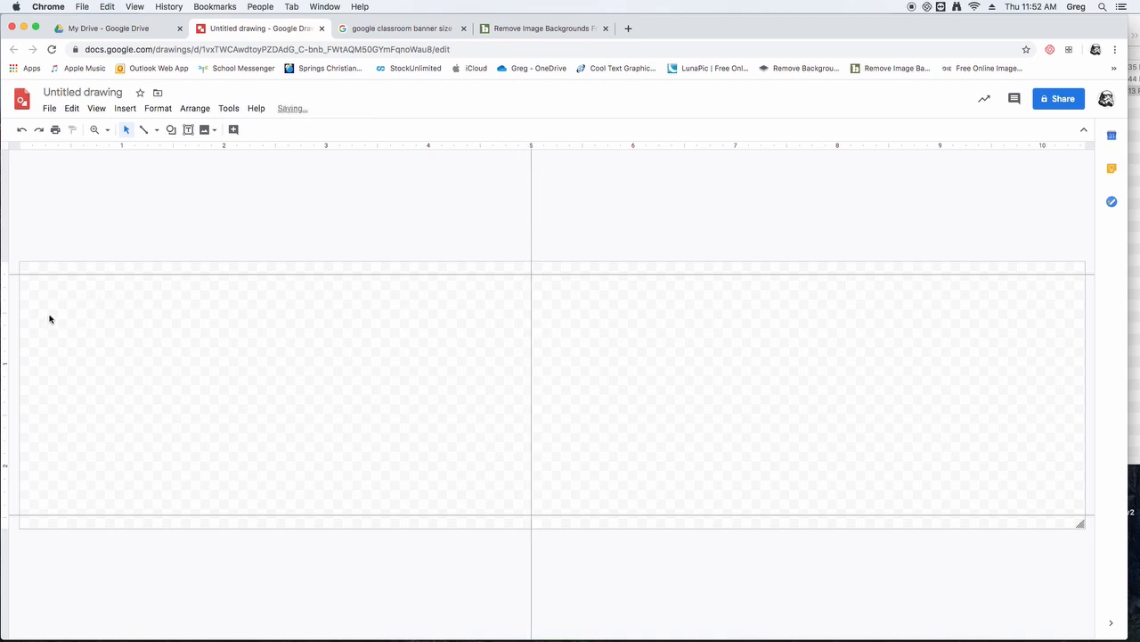
{"action": "left_click_drag", "start_coordinate": [127, 204], "coordinate": [486, 446]}
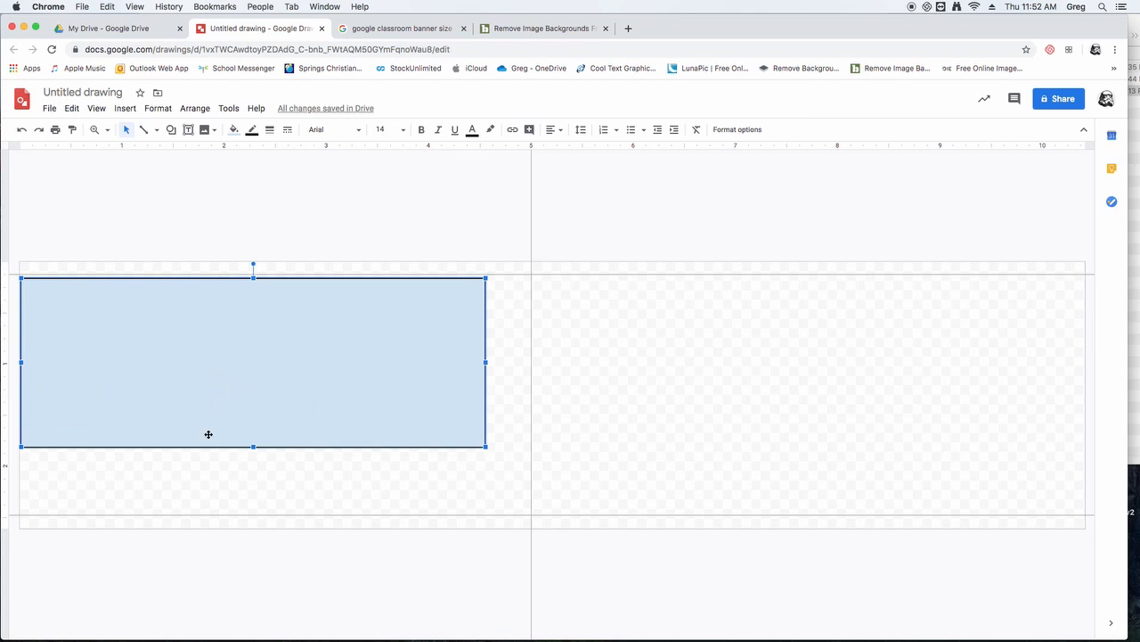
{"action": "left_click_drag", "start_coordinate": [254, 446], "coordinate": [255, 428]}
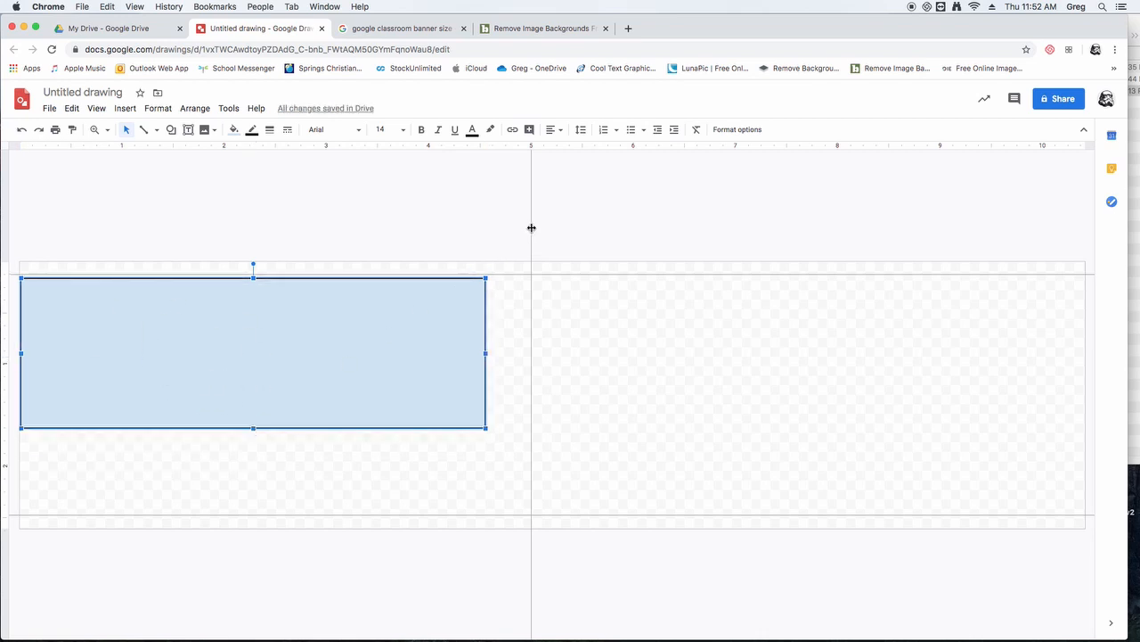
{"action": "left_click_drag", "start_coordinate": [530, 227], "coordinate": [554, 252]}
{"action": "left_click", "coordinate": [487, 353]}
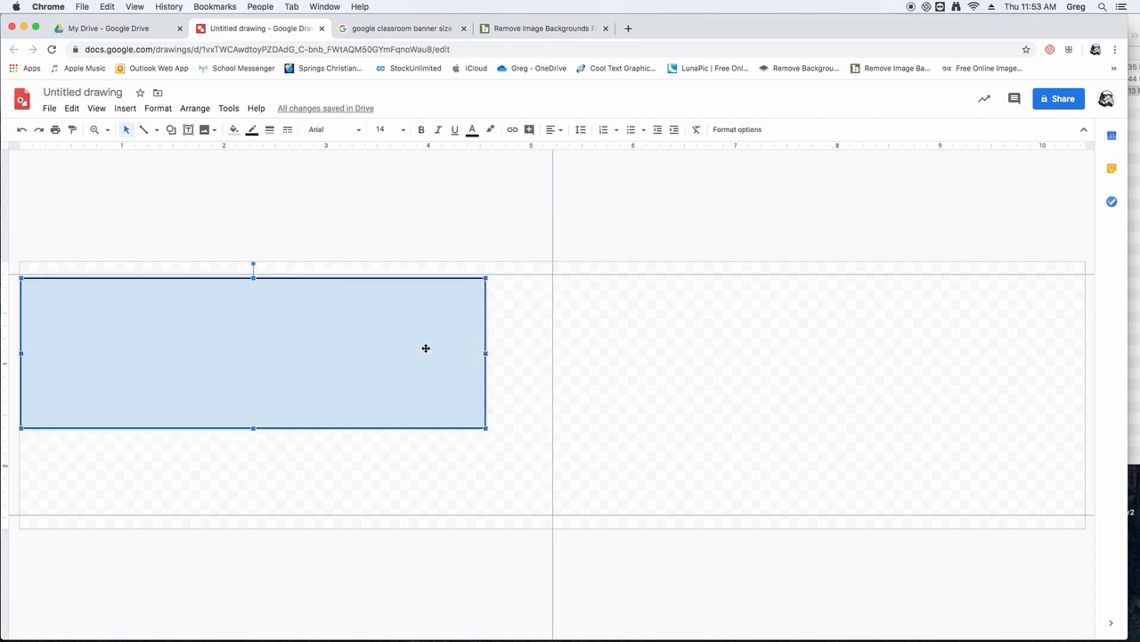
{"action": "key", "text": "Delete"}
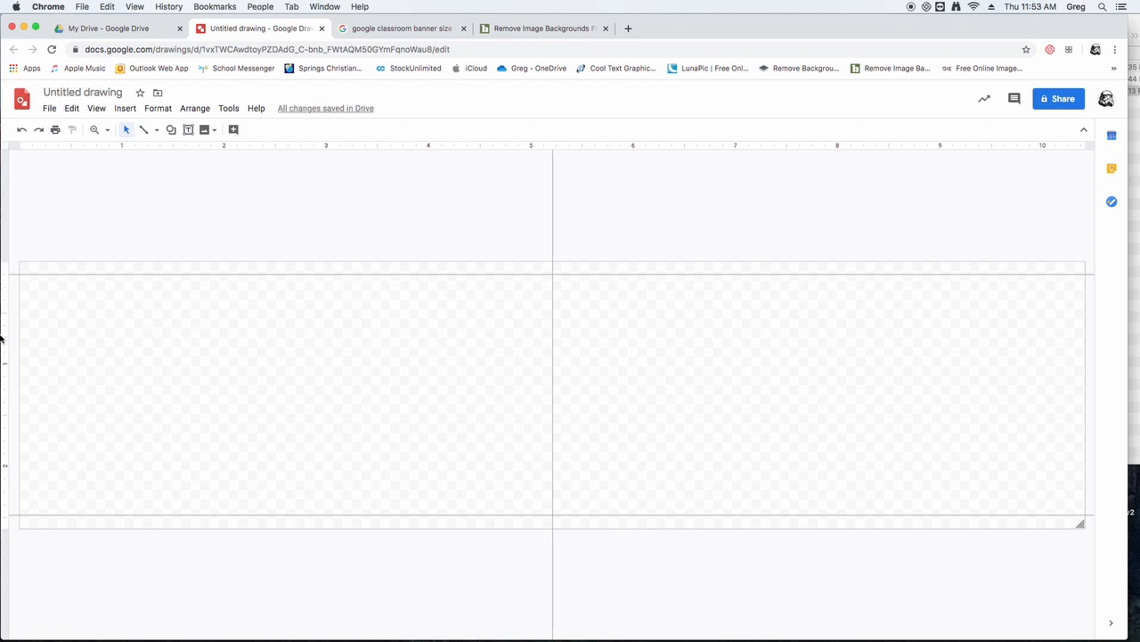
- Add vertical guides just inside the canvas's left and right edges, with about the same inset on both sides
{"action": "left_click_drag", "start_coordinate": [6, 326], "coordinate": [1069, 327]}
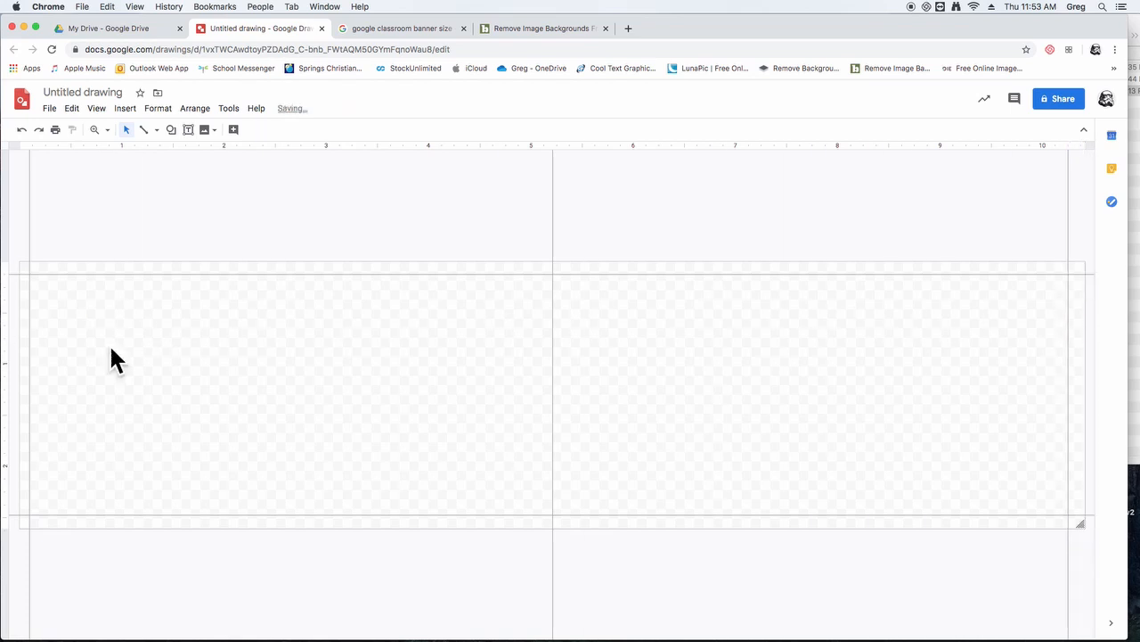
{"action": "left_click_drag", "start_coordinate": [30, 354], "coordinate": [37, 351]}
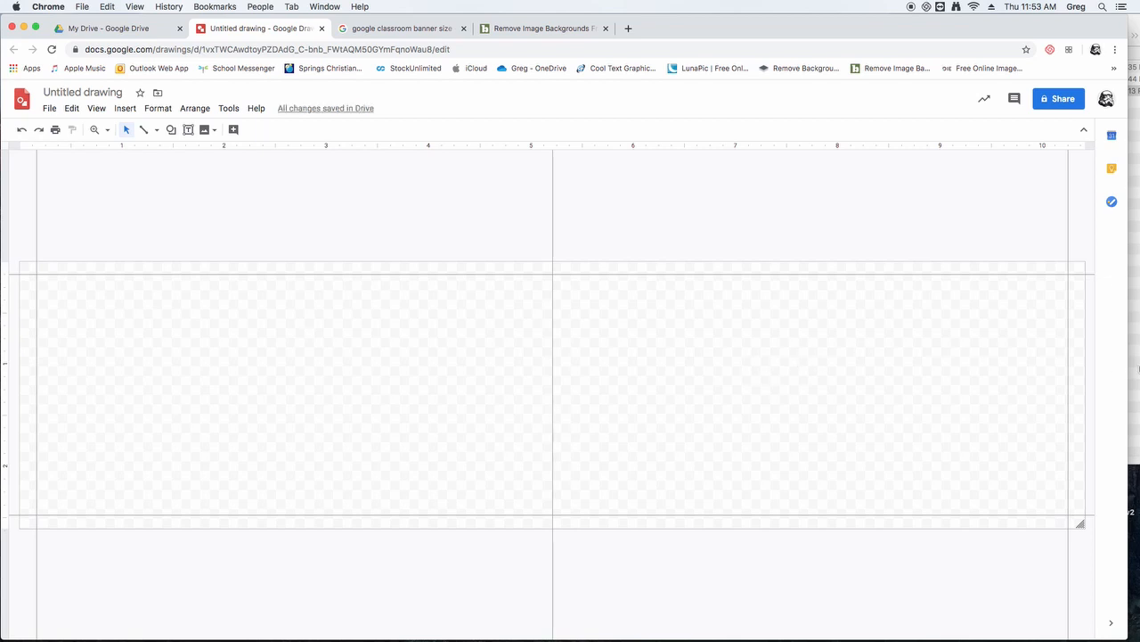
- Insert the Plaid image from the Video Files folder in Finder into the drawing
{"action": "left_click", "coordinate": [1134, 376]}
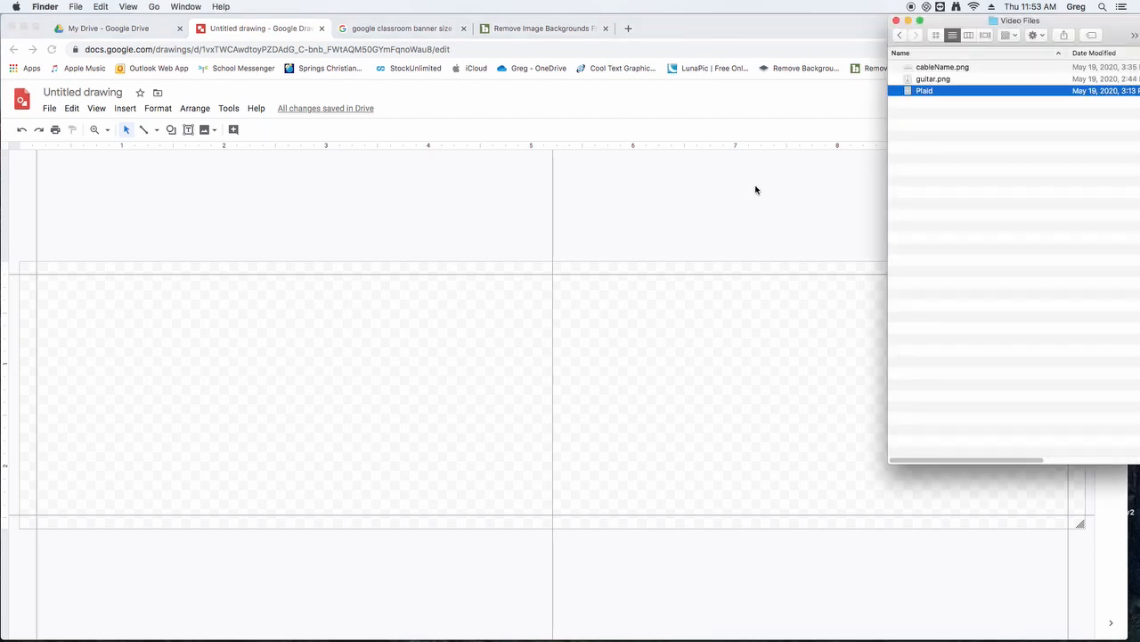
{"action": "left_click", "coordinate": [925, 94]}
{"action": "left_click", "coordinate": [913, 92]}
{"action": "mouse_move", "coordinate": [910, 92]}
{"action": "left_mouse_down"}
{"action": "mouse_move", "coordinate": [817, 178]}
{"action": "mouse_move", "coordinate": [455, 335]}
{"action": "left_mouse_up"}
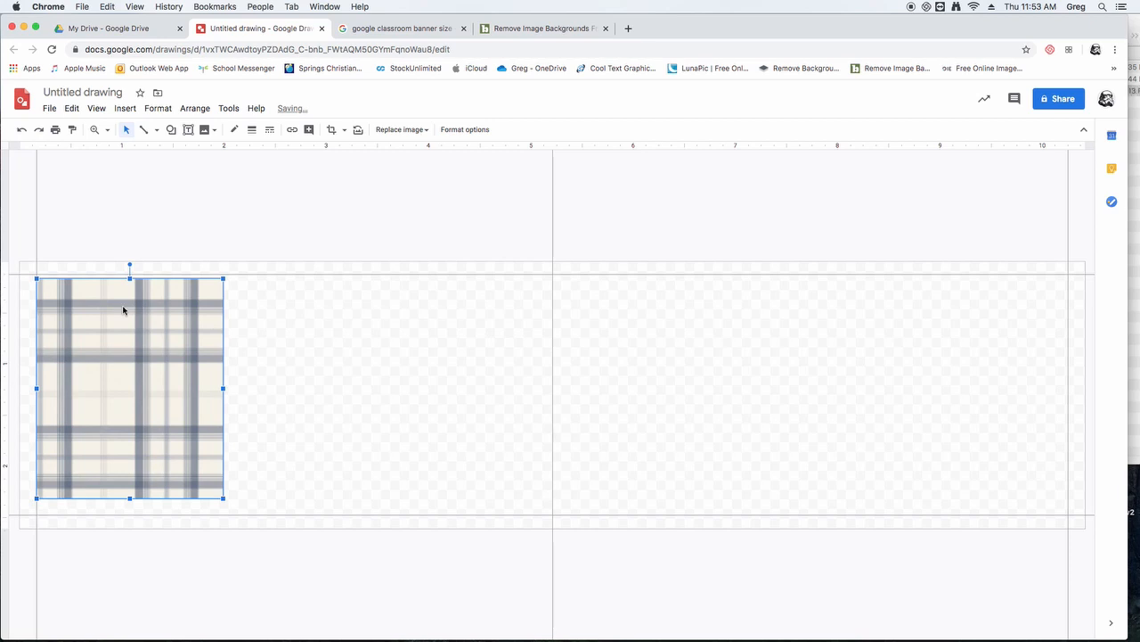
- Align the plaid image with the canvas's upper-left corner and enlarge it proportionally to the full canvas height
{"action": "mouse_move", "coordinate": [122, 309]}
{"action": "left_mouse_down"}
{"action": "mouse_move", "coordinate": [108, 294]}
{"action": "mouse_move", "coordinate": [104, 319]}
{"action": "left_mouse_up"}
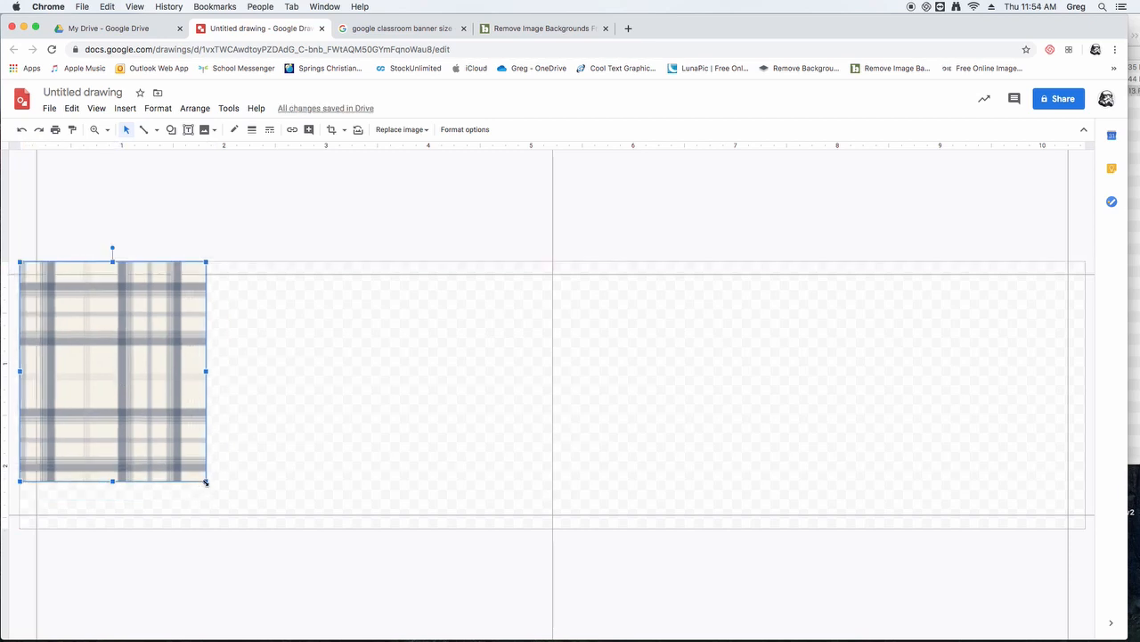
{"action": "left_click_drag", "start_coordinate": [206, 482], "coordinate": [241, 529]}
{"action": "left_click", "coordinate": [253, 229]}
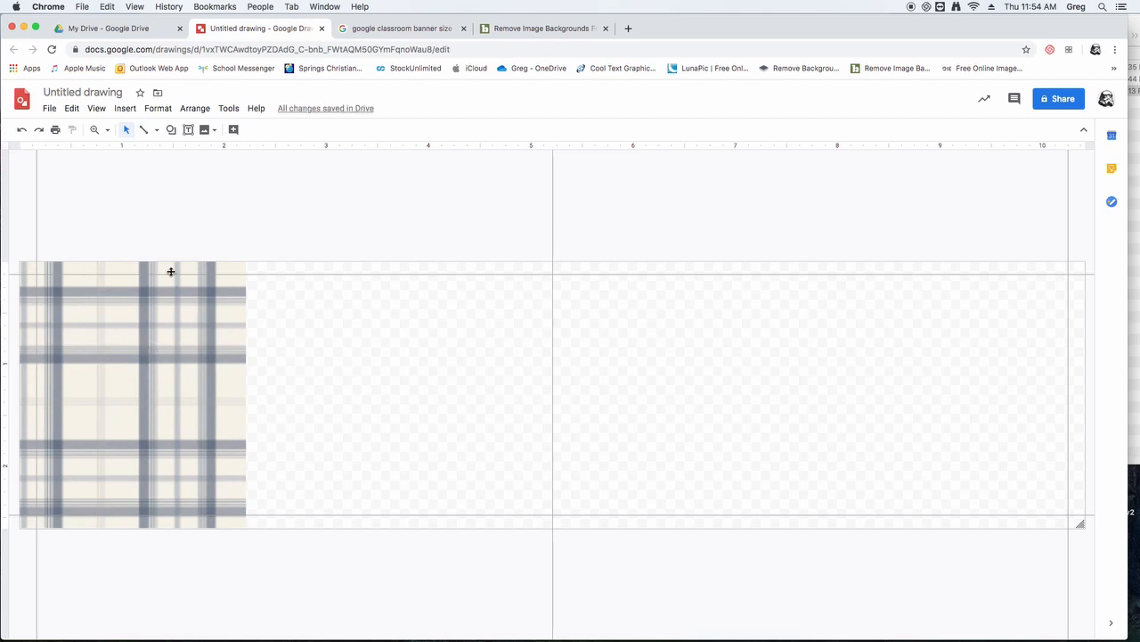
- Duplicate the plaid tile and place the copy flush against the original's right edge
{"action": "left_click", "coordinate": [163, 356]}
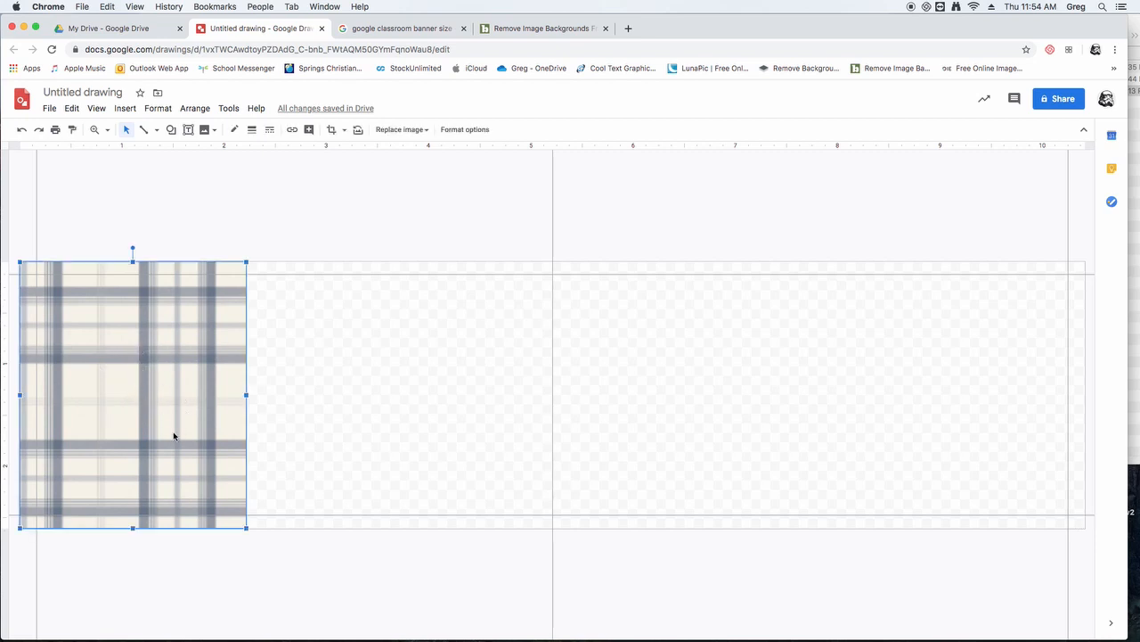
{"action": "left_click", "coordinate": [376, 352]}
{"action": "left_click", "coordinate": [155, 353]}
{"action": "left_click_drag", "start_coordinate": [126, 372], "coordinate": [348, 394]}
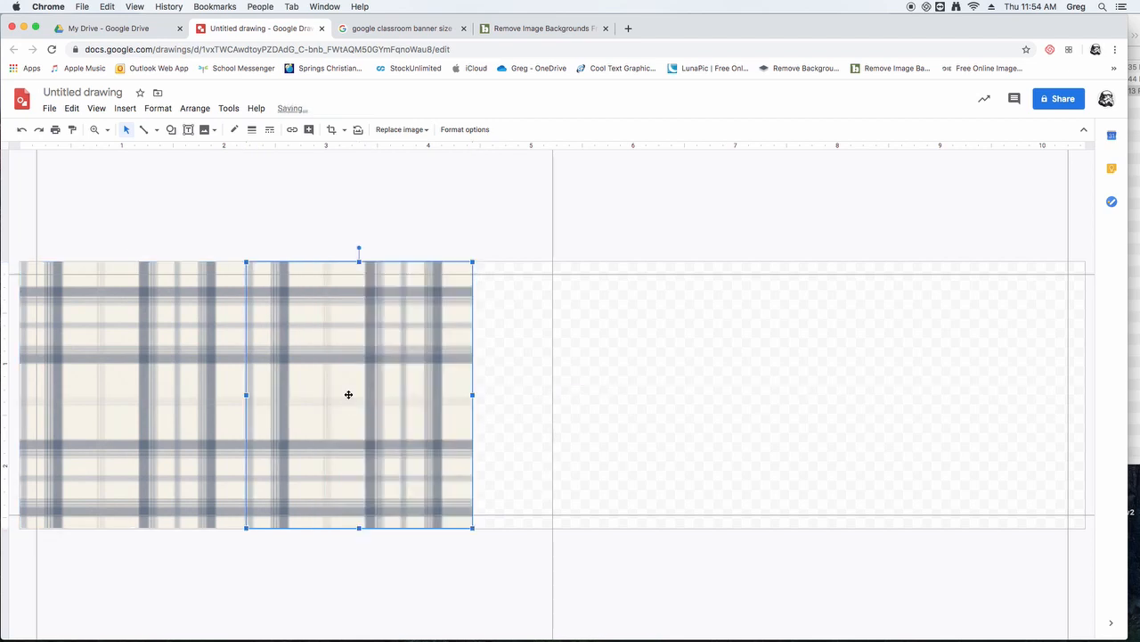
{"action": "left_click", "coordinate": [329, 244]}
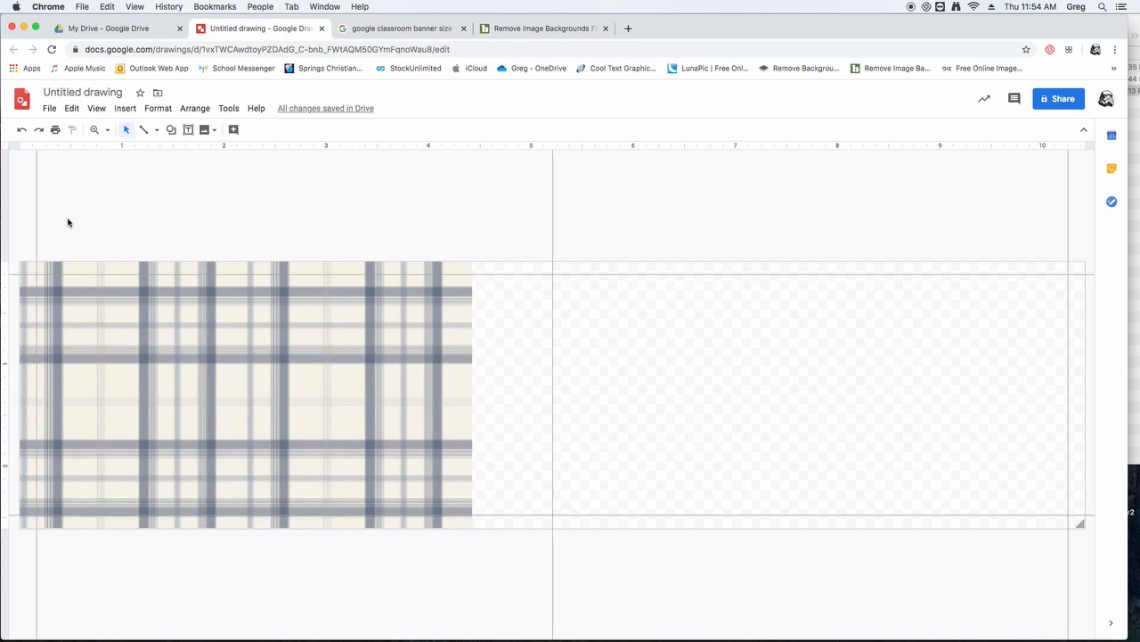
- Select both plaid tiles together and place a duplicate of the pair flush against their right edge
{"action": "left_click_drag", "start_coordinate": [66, 220], "coordinate": [375, 412]}
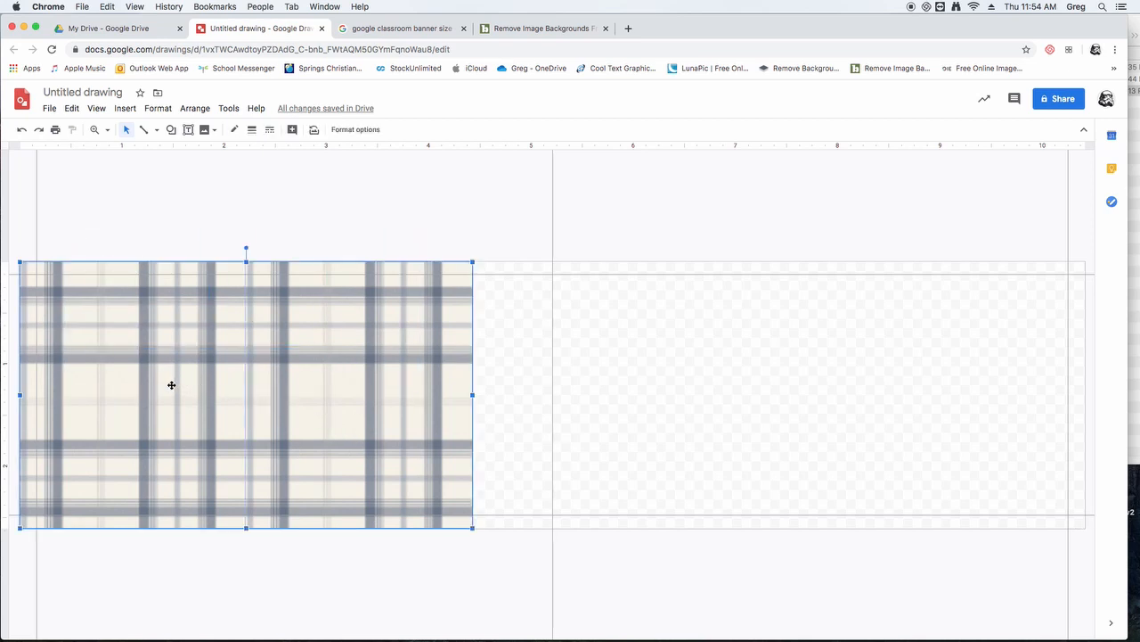
{"action": "left_click_drag", "start_coordinate": [159, 382], "coordinate": [603, 396]}
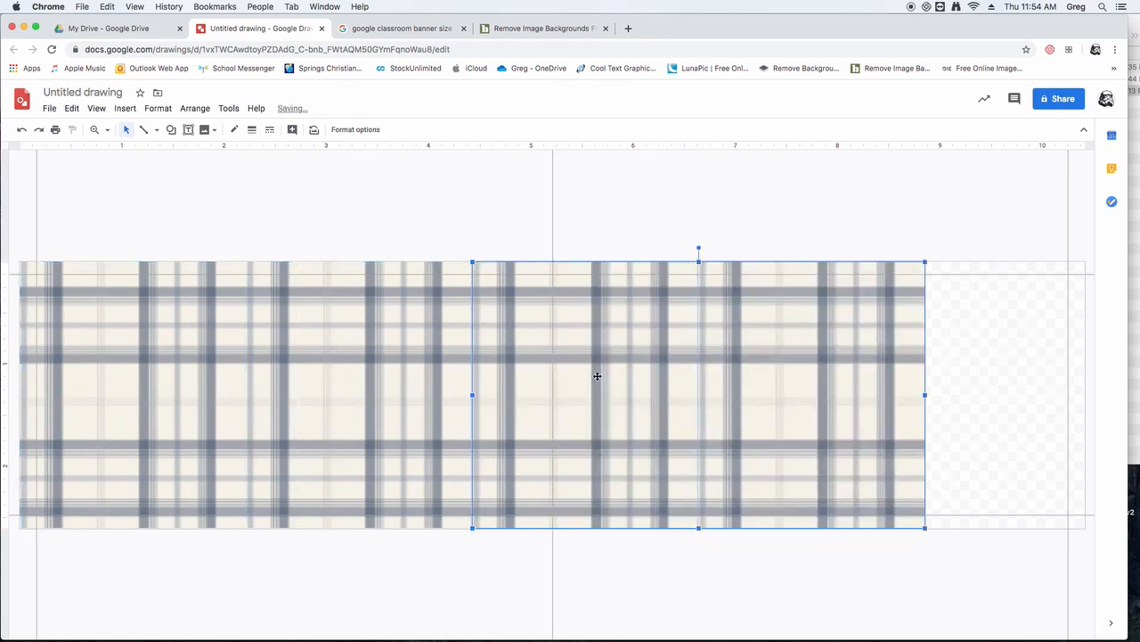
{"action": "left_click", "coordinate": [492, 218]}
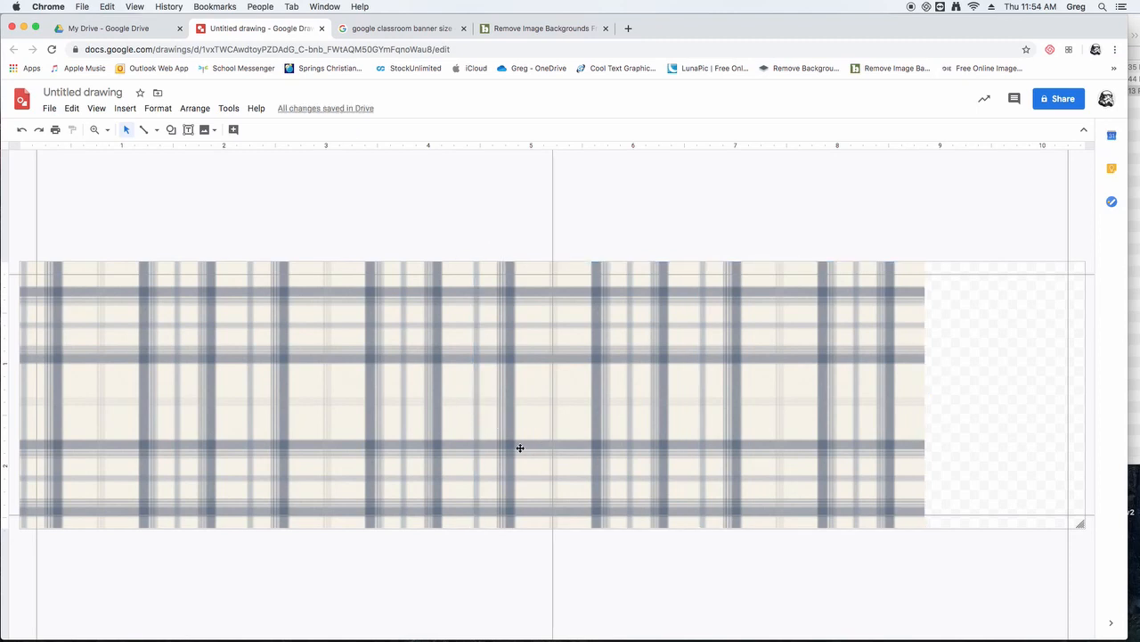
- Duplicate the last plaid tile and place the copy flush against the row's right end, covering the rest of the canvas
{"action": "left_click", "coordinate": [907, 401]}
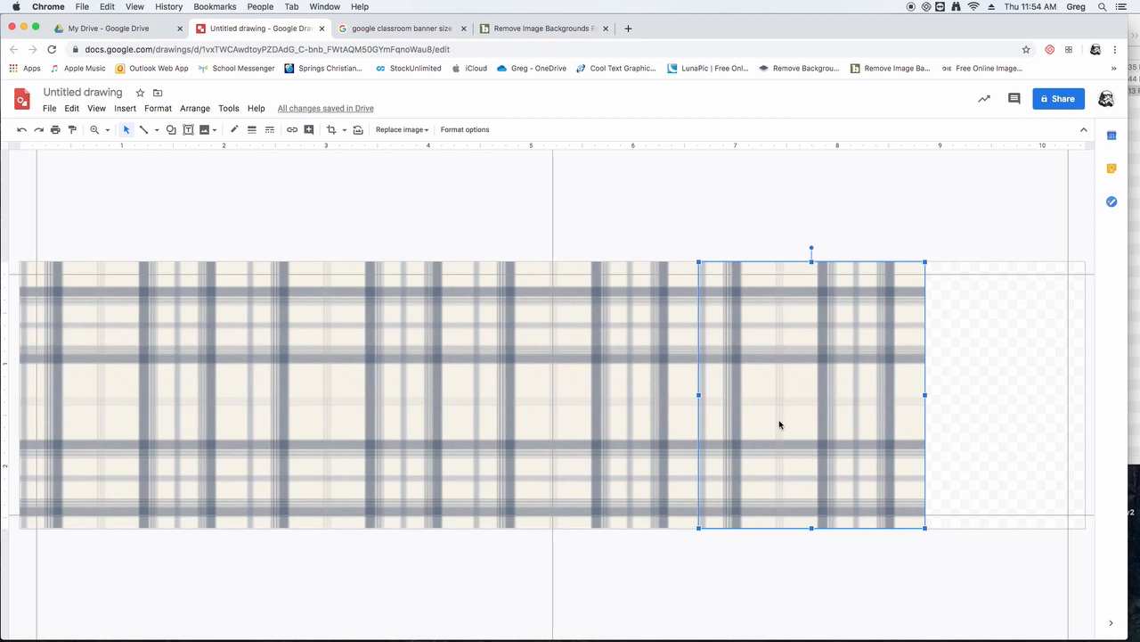
{"action": "left_click_drag", "start_coordinate": [780, 425], "coordinate": [1018, 407]}
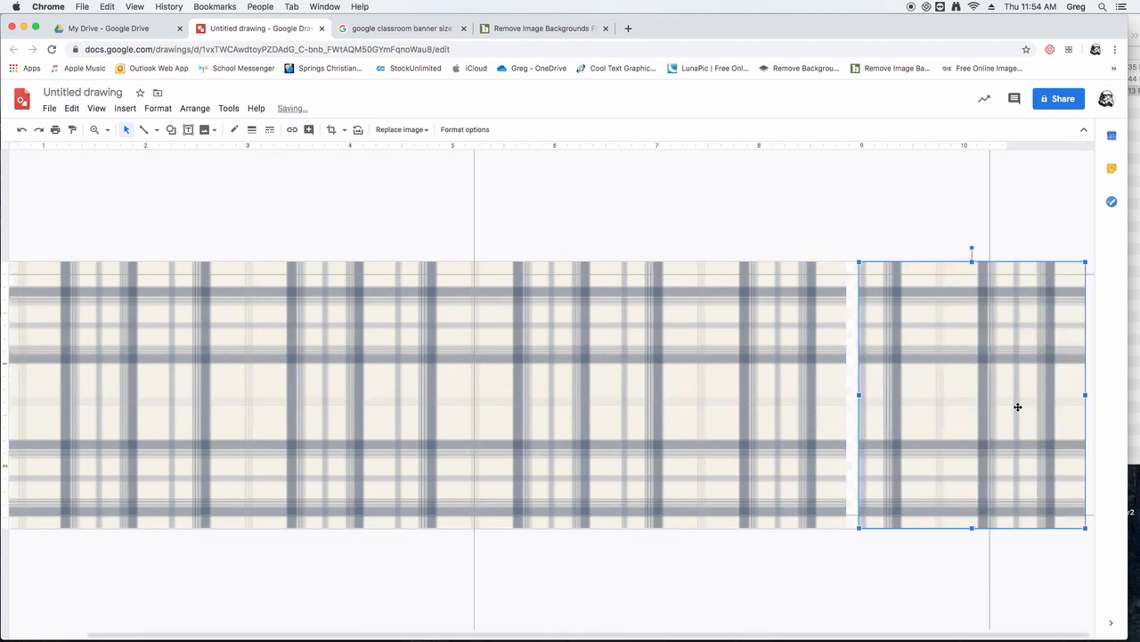
{"action": "left_click", "coordinate": [859, 239]}
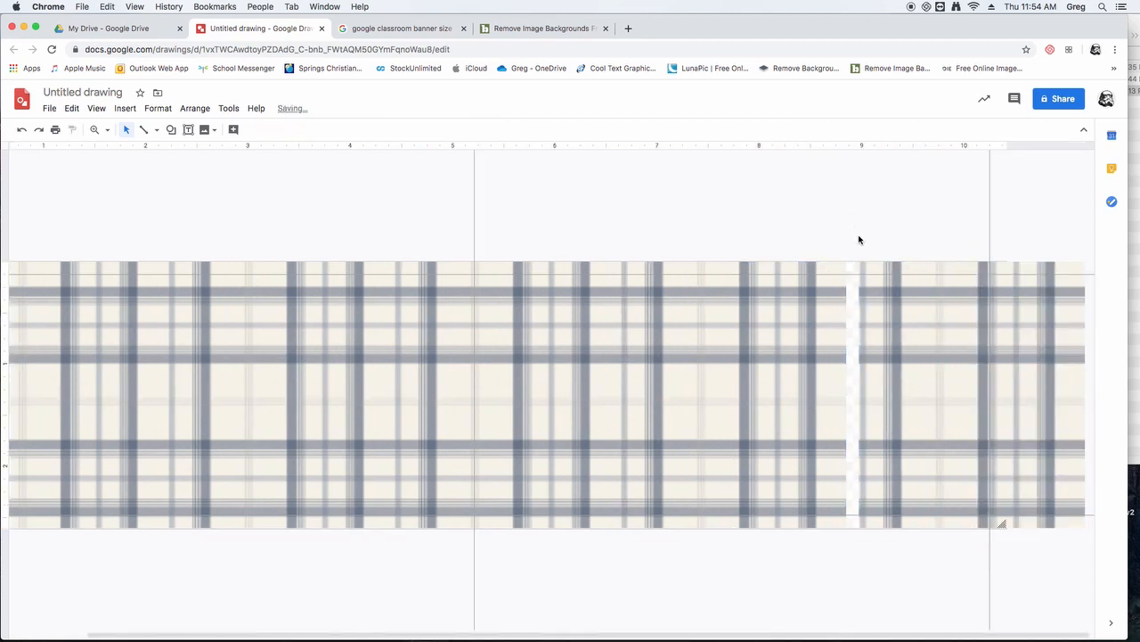
{"action": "left_click", "coordinate": [909, 393]}
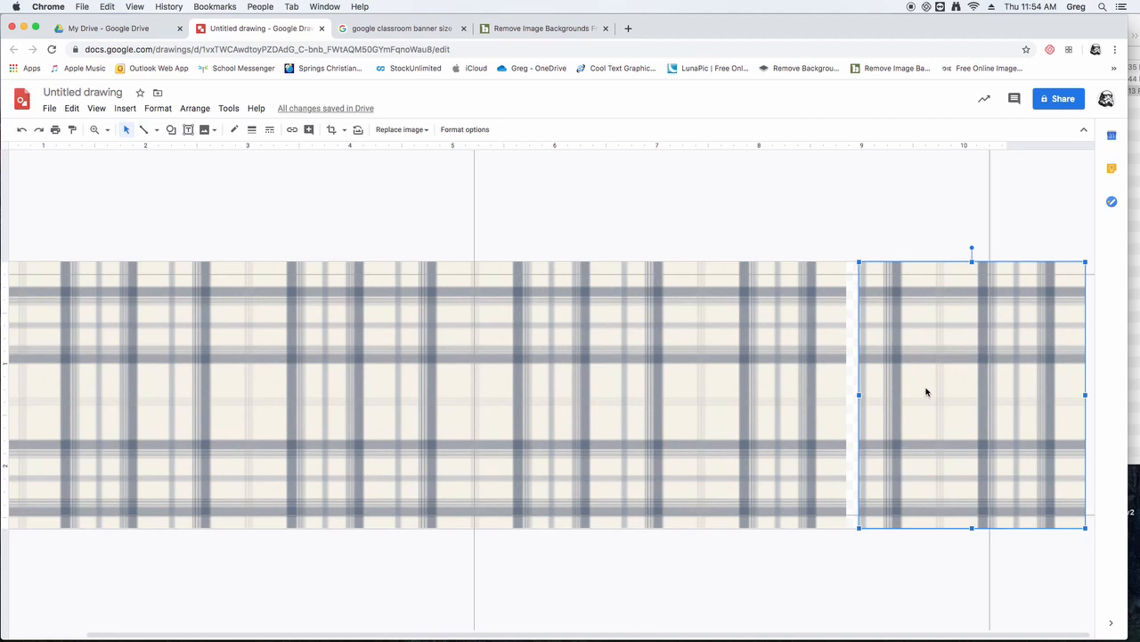
{"action": "left_click_drag", "start_coordinate": [927, 392], "coordinate": [920, 392]}
{"action": "left_click_drag", "start_coordinate": [915, 390], "coordinate": [903, 390]}
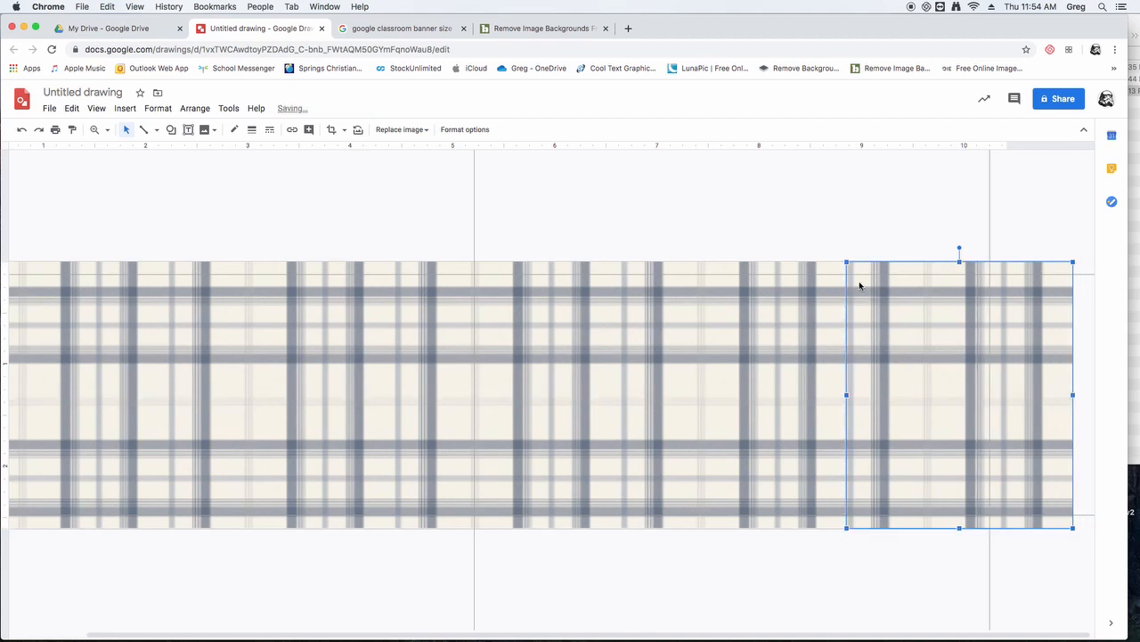
{"action": "left_click", "coordinate": [846, 225]}
- Nudge the last plaid tile to the right in fine increments, and back until it meets the neighbouring tile
{"action": "left_click", "coordinate": [923, 380]}
{"action": "key", "text": "Right"}
{"action": "key", "text": "Right"}
{"action": "key", "text": "Right"}
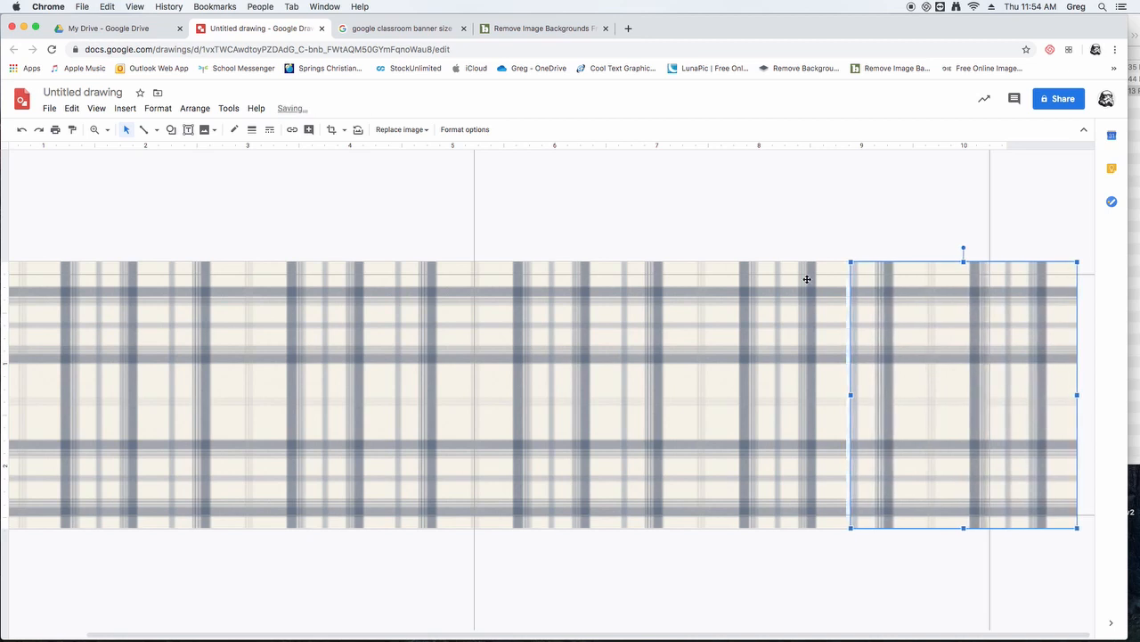
{"action": "left_click", "coordinate": [877, 222]}
{"action": "left_click", "coordinate": [891, 339]}
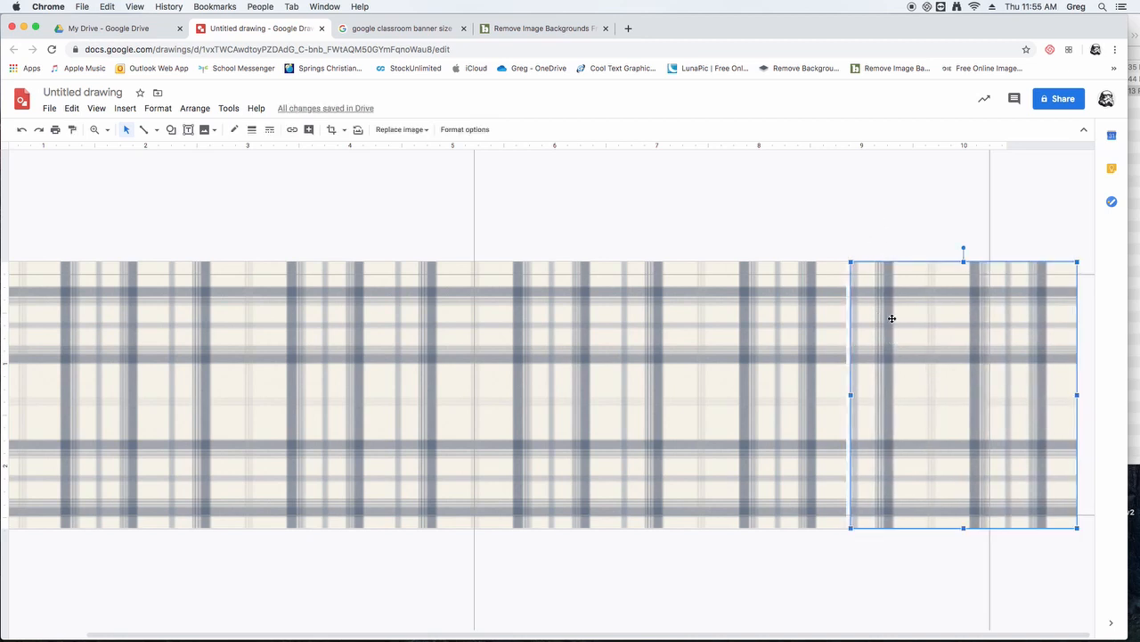
{"action": "key", "text": "Left"}
{"action": "key", "text": "Left"}
{"action": "key", "text": "Left"}
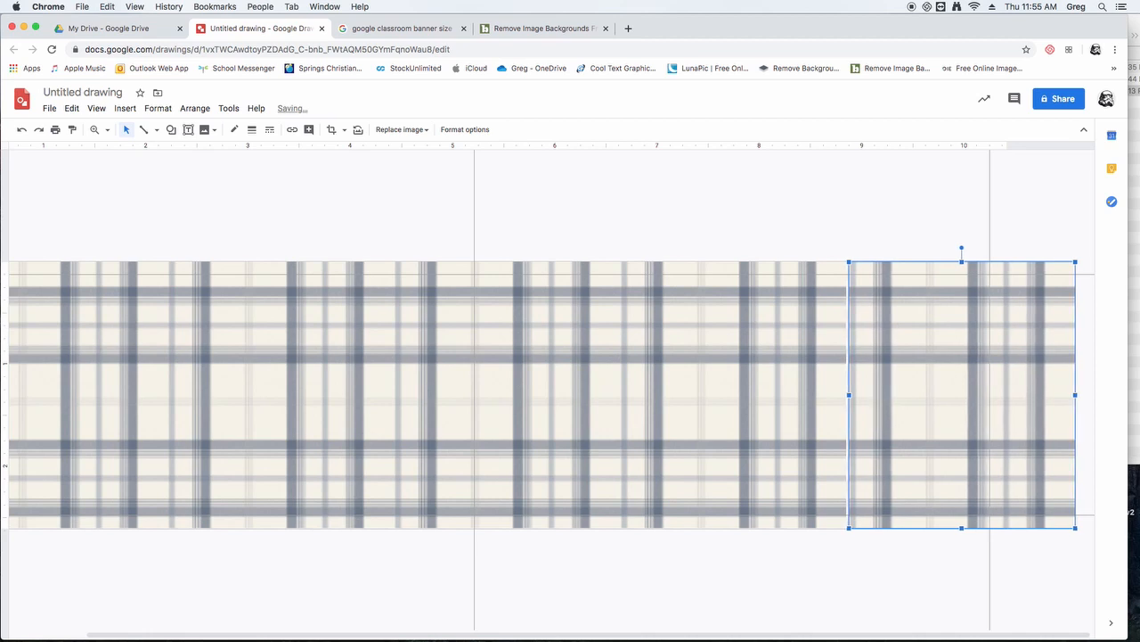
{"action": "key", "text": "Left"}
{"action": "key", "text": "Left"}
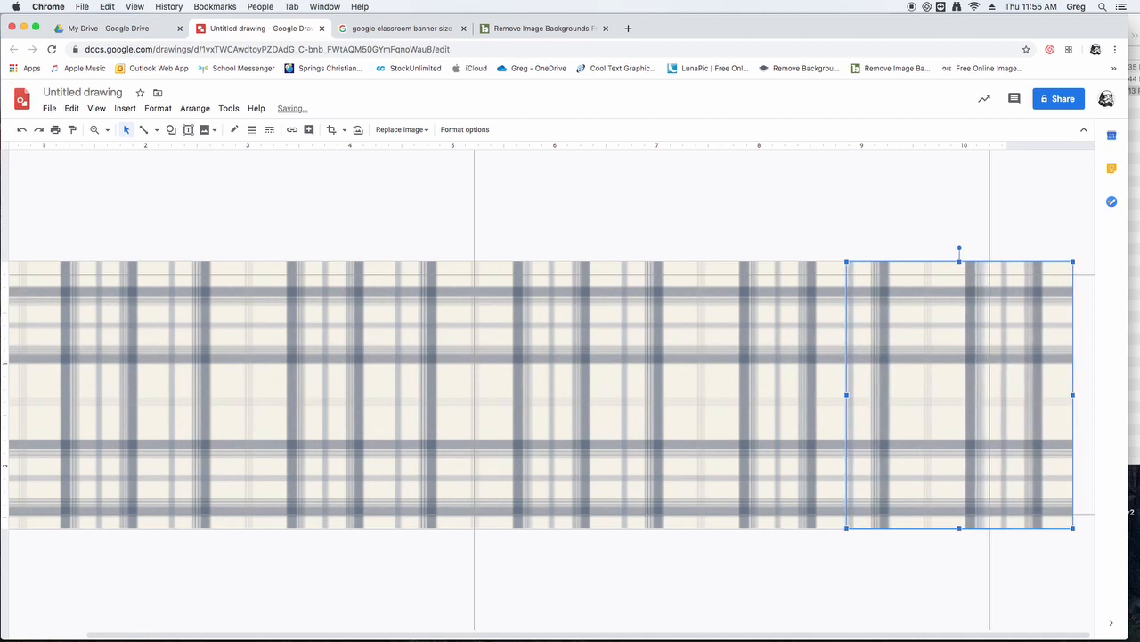
{"action": "left_click", "coordinate": [873, 214]}
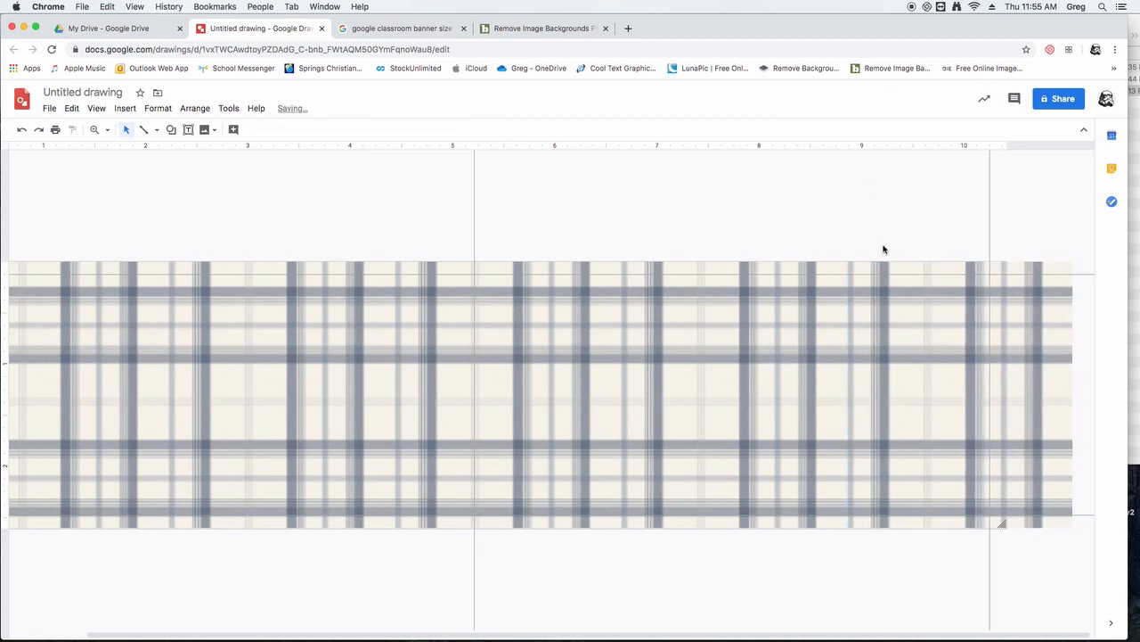
- Shift the last plaid tile right in larger increments and return it flush against the neighbouring tile
{"action": "left_click", "coordinate": [900, 341]}
{"action": "key", "text": "Right"}
{"action": "key", "text": "Right"}
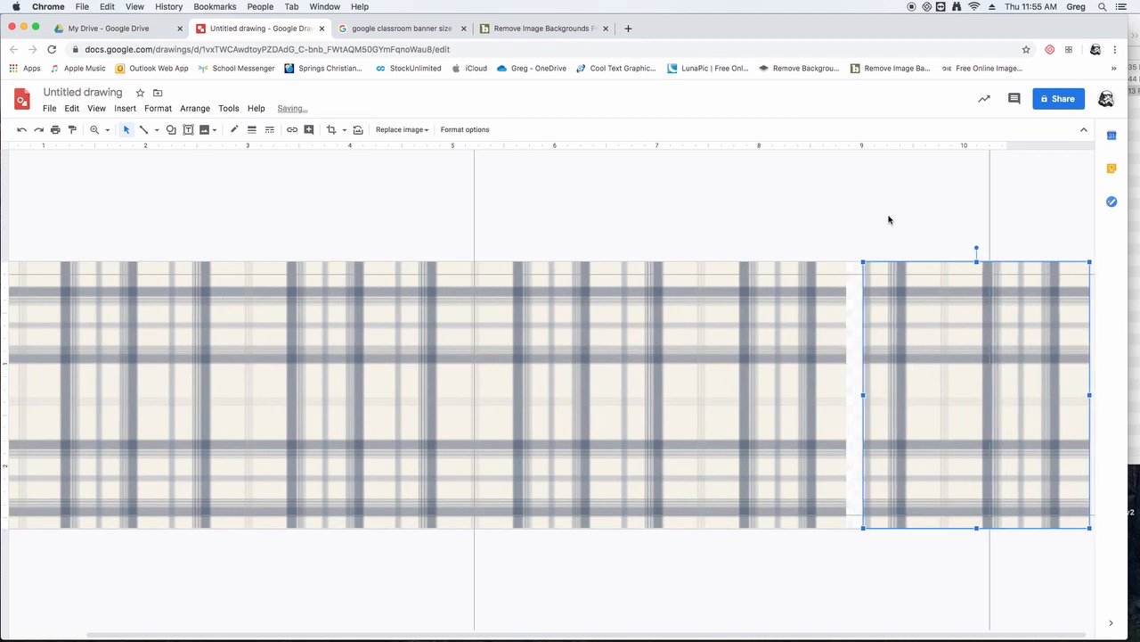
{"action": "key", "text": "Left"}
{"action": "key", "text": "Left"}
{"action": "left_click", "coordinate": [867, 210]}
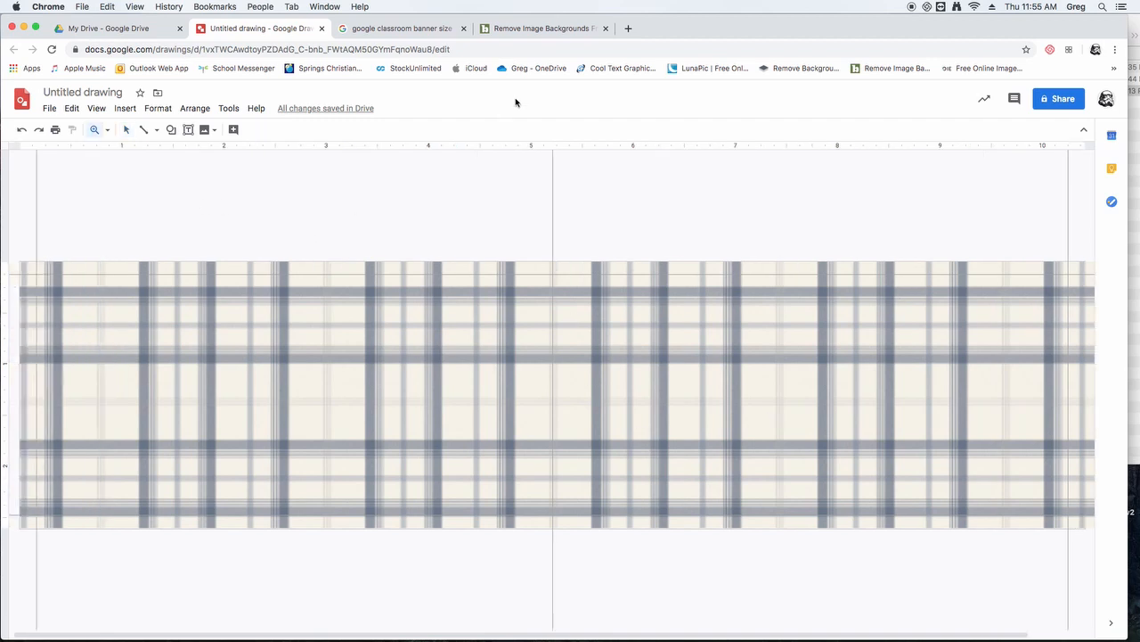
- Select all the plaid tiles across the canvas and group them into a single background object
{"action": "left_click", "coordinate": [127, 131]}
{"action": "left_click_drag", "start_coordinate": [65, 208], "coordinate": [1062, 462]}
{"action": "right_click", "coordinate": [705, 347]}
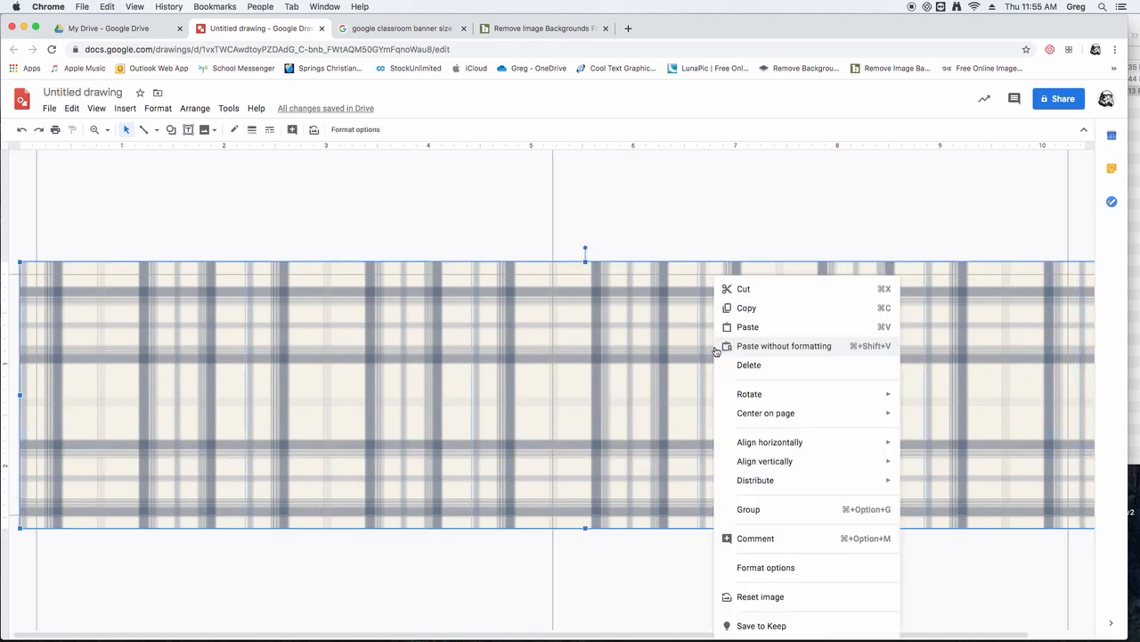
{"action": "left_click", "coordinate": [764, 509]}
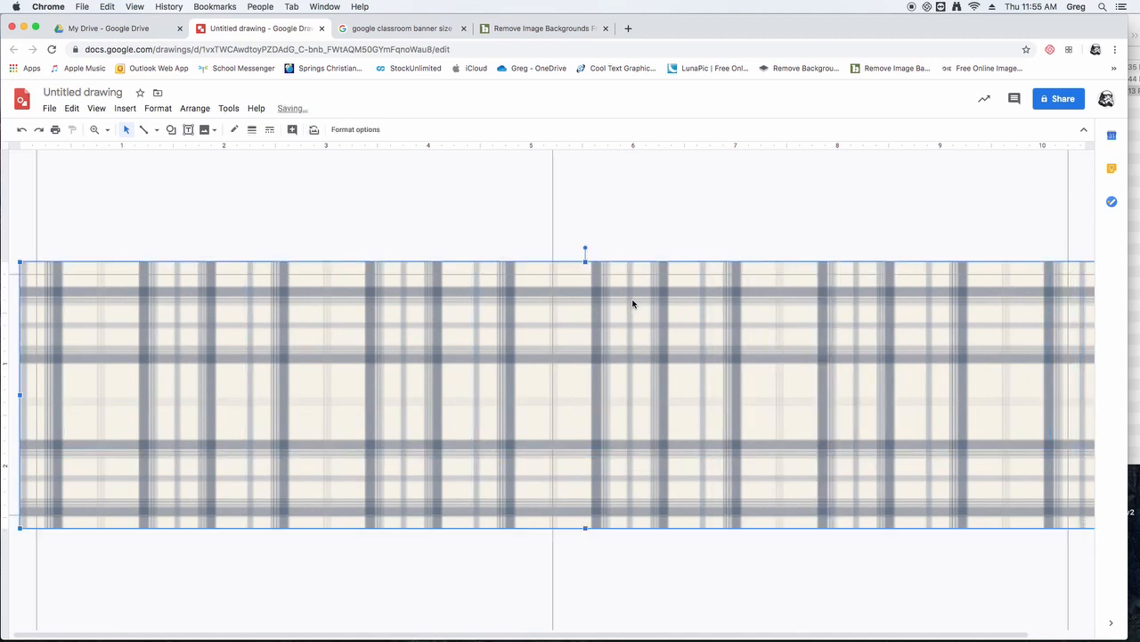
{"action": "right_click", "coordinate": [399, 307]}
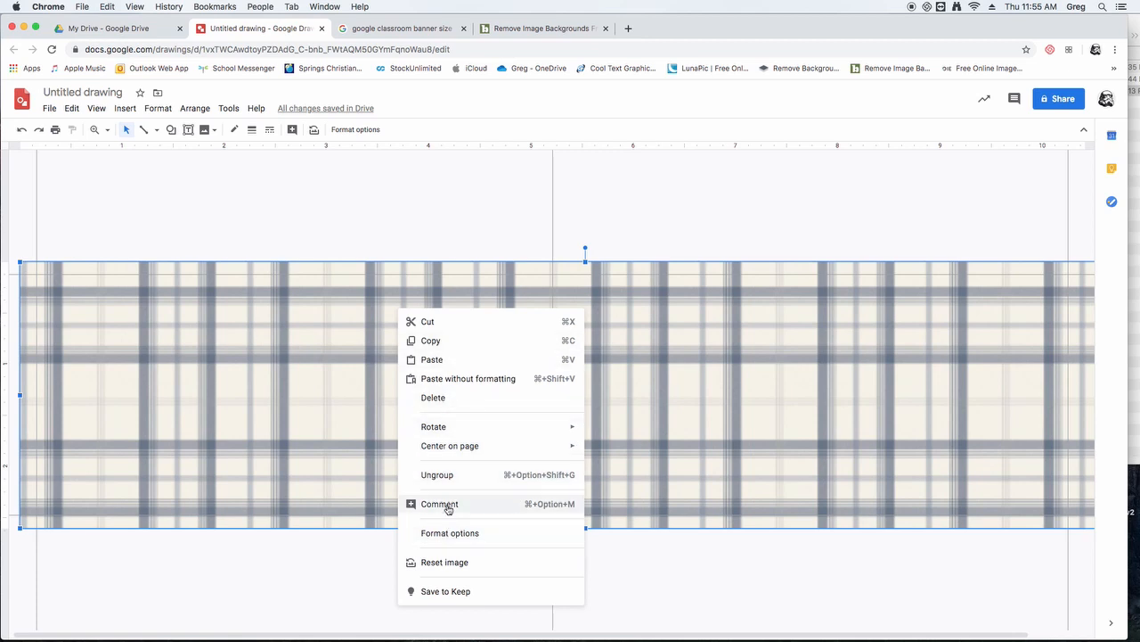
{"action": "left_click", "coordinate": [434, 215]}
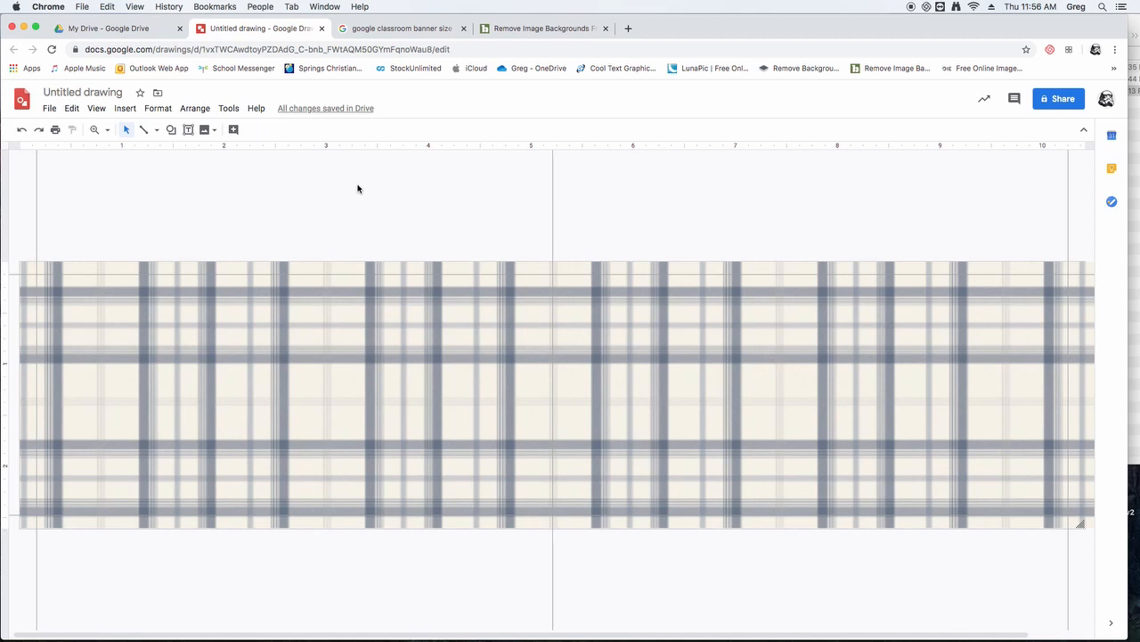
- Insert guitar.png from the Video Files folder in Finder onto the plaid background, right of the canvas centre
{"action": "left_click", "coordinate": [1134, 391]}
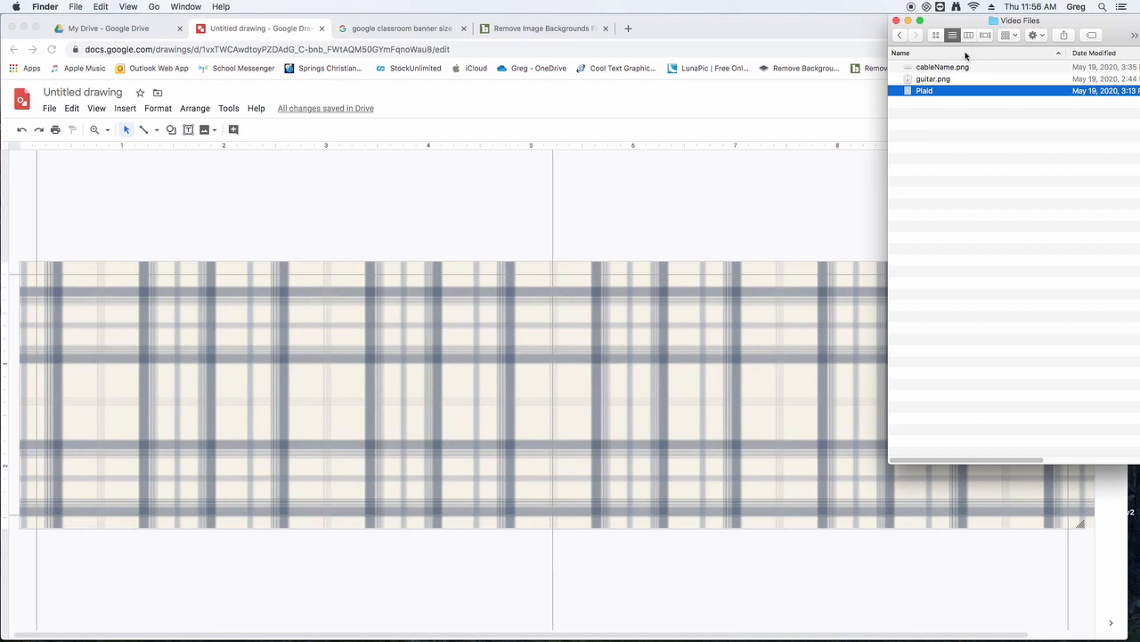
{"action": "left_click", "coordinate": [699, 27]}
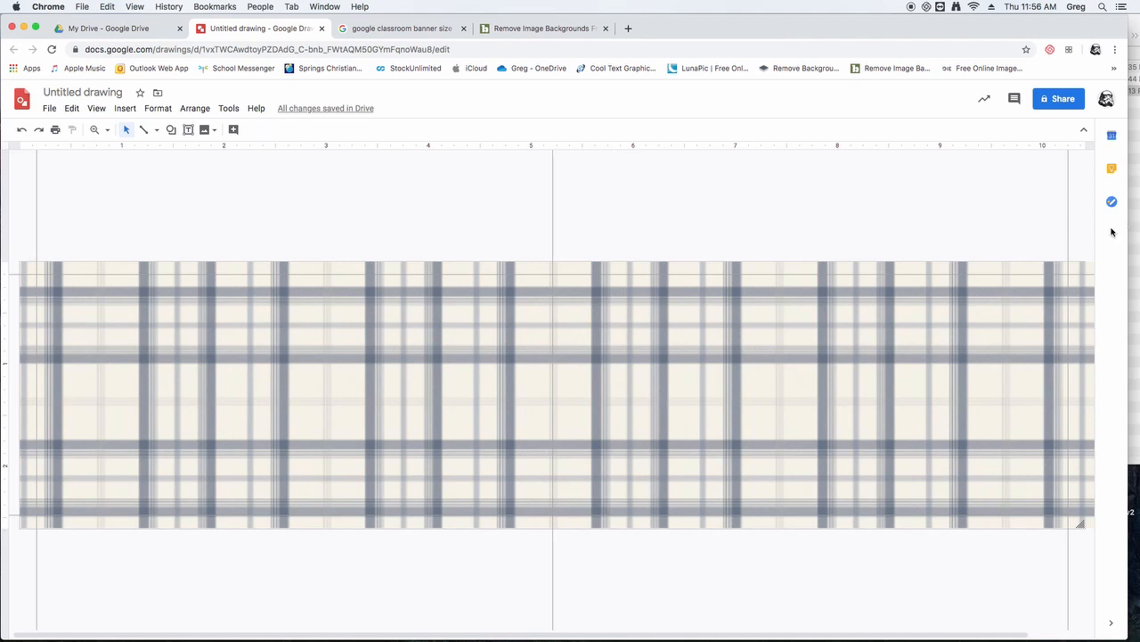
{"action": "left_click", "coordinate": [1138, 253]}
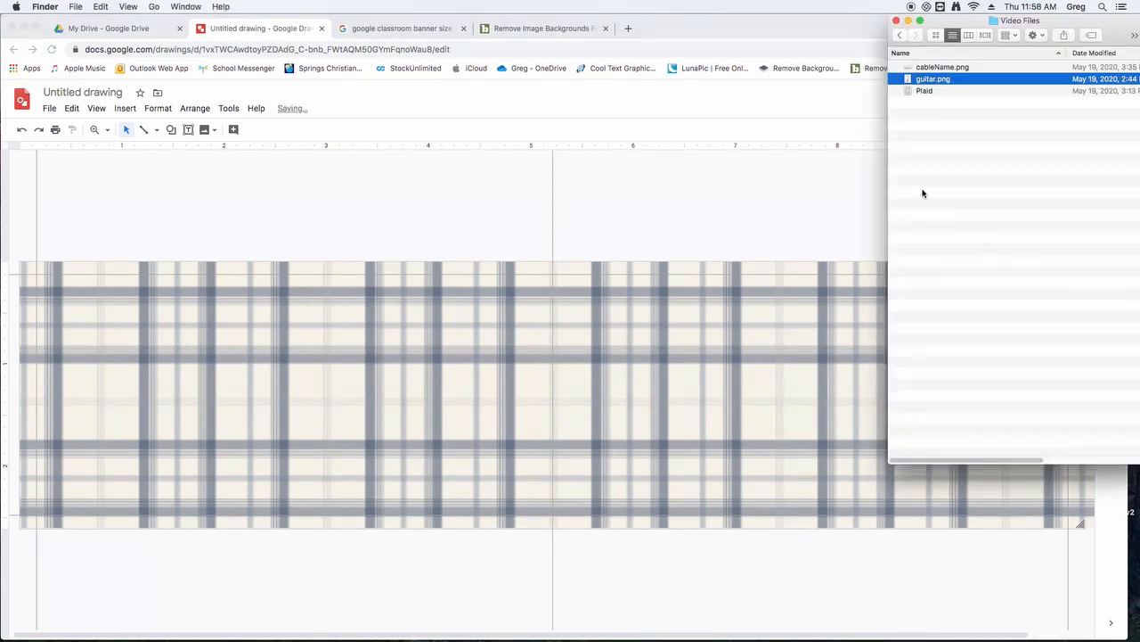
{"action": "left_click", "coordinate": [964, 172]}
{"action": "left_click", "coordinate": [920, 82]}
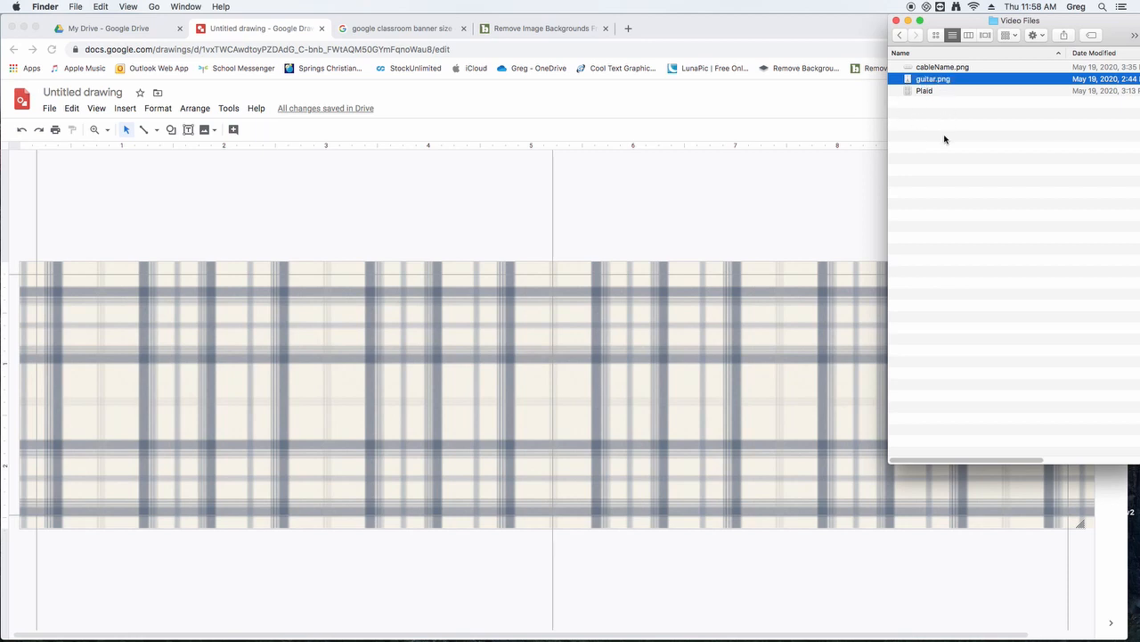
{"action": "mouse_move", "coordinate": [909, 80]}
{"action": "left_mouse_down"}
{"action": "mouse_move", "coordinate": [764, 326]}
{"action": "mouse_move", "coordinate": [748, 377]}
{"action": "mouse_move", "coordinate": [774, 334]}
{"action": "left_mouse_up"}
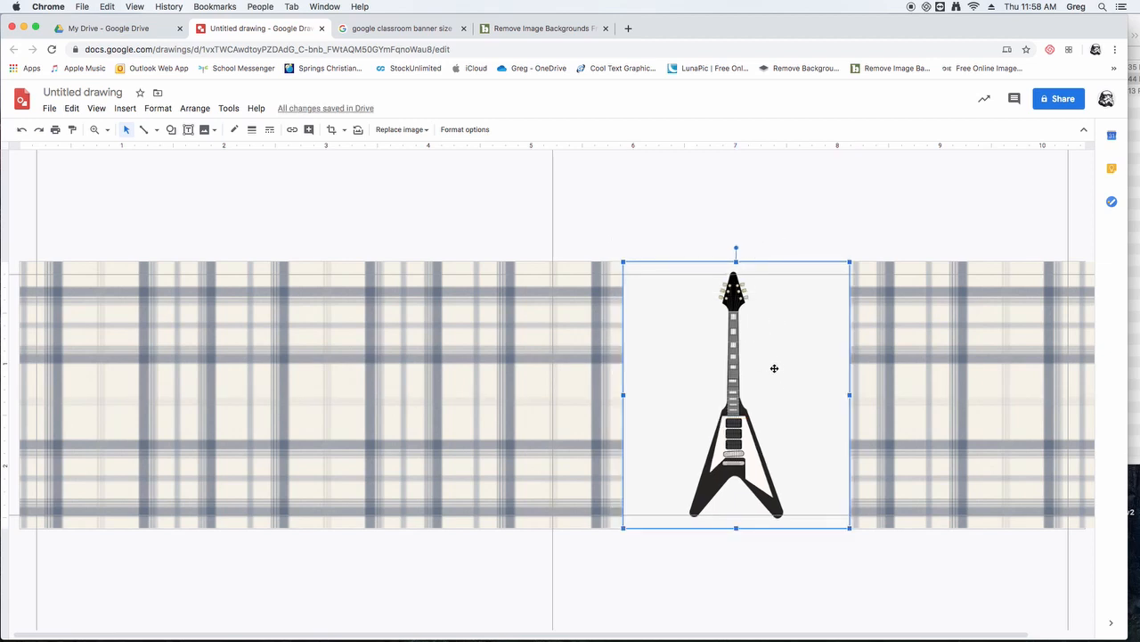
{"action": "left_click", "coordinate": [896, 568]}
{"action": "left_click", "coordinate": [790, 437]}
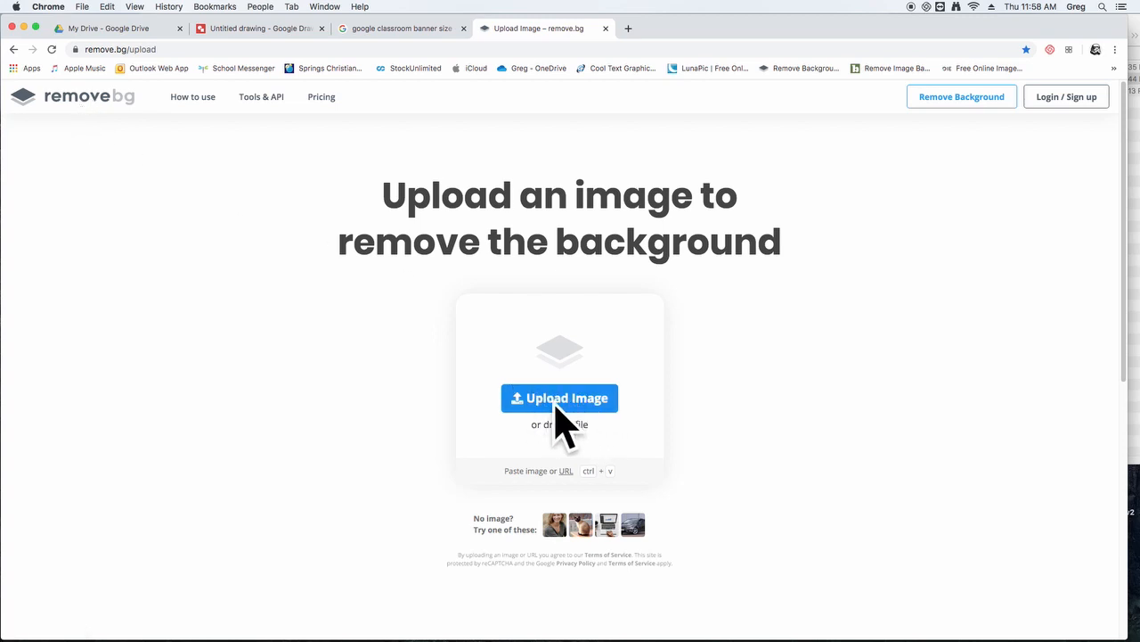
- Upload guitar.png from the Video Files folder to remove.bg to strip its background
{"action": "left_click", "coordinate": [1136, 323]}
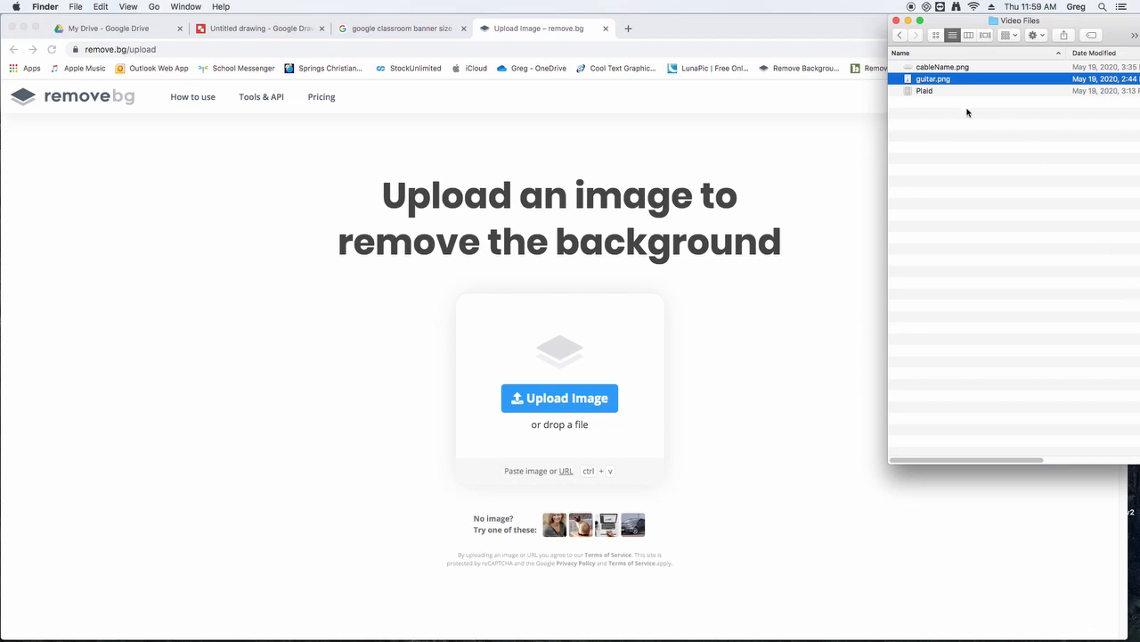
{"action": "left_click_drag", "start_coordinate": [930, 81], "coordinate": [567, 388]}
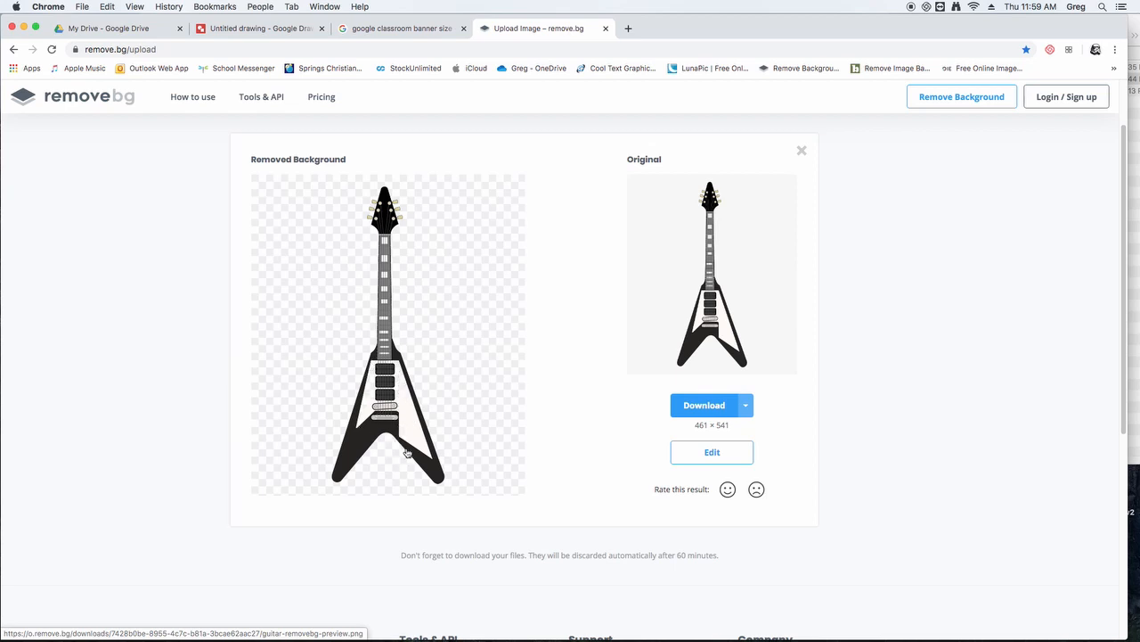
- Edit the background-free guitar and paint back the missing white areas of its body with the Restore brush
{"action": "left_click", "coordinate": [710, 454]}
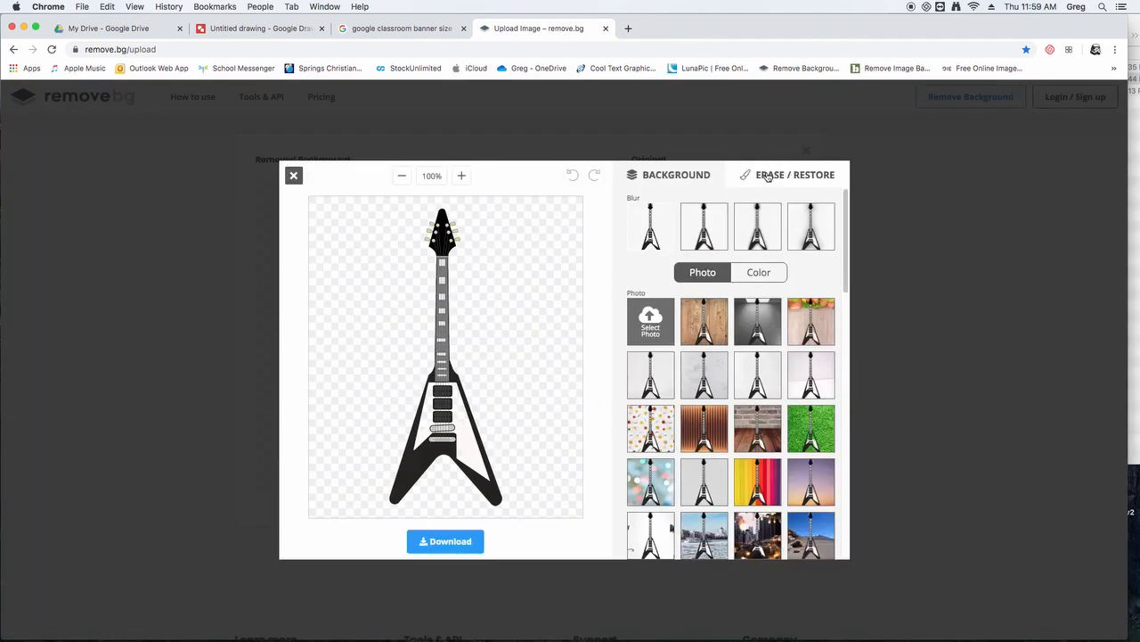
{"action": "left_click", "coordinate": [812, 177]}
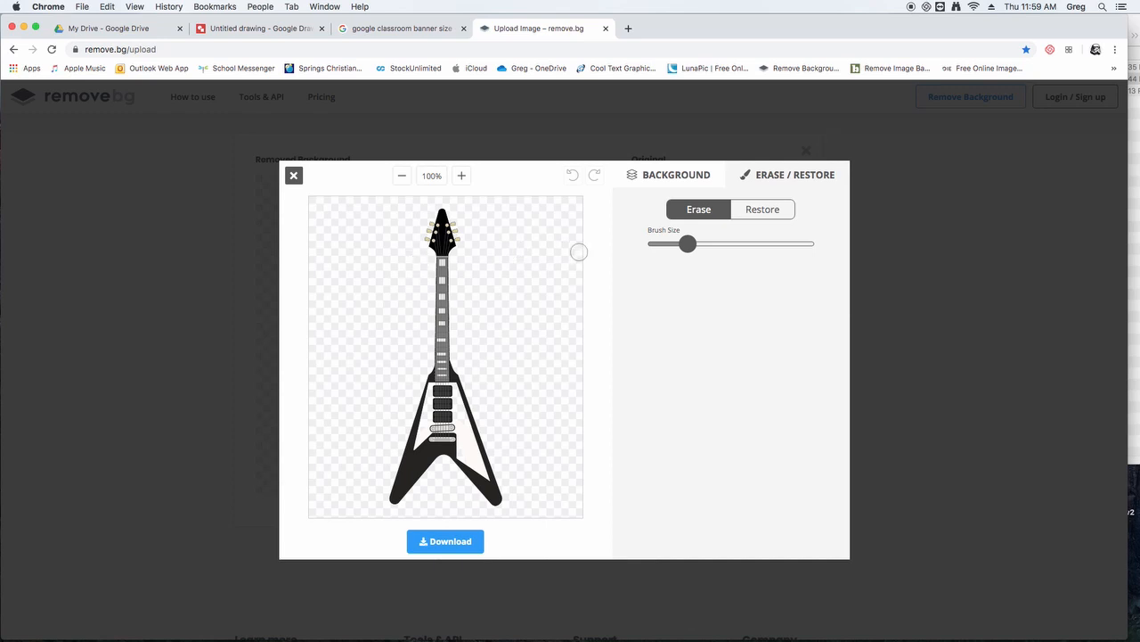
{"action": "left_click", "coordinate": [765, 213]}
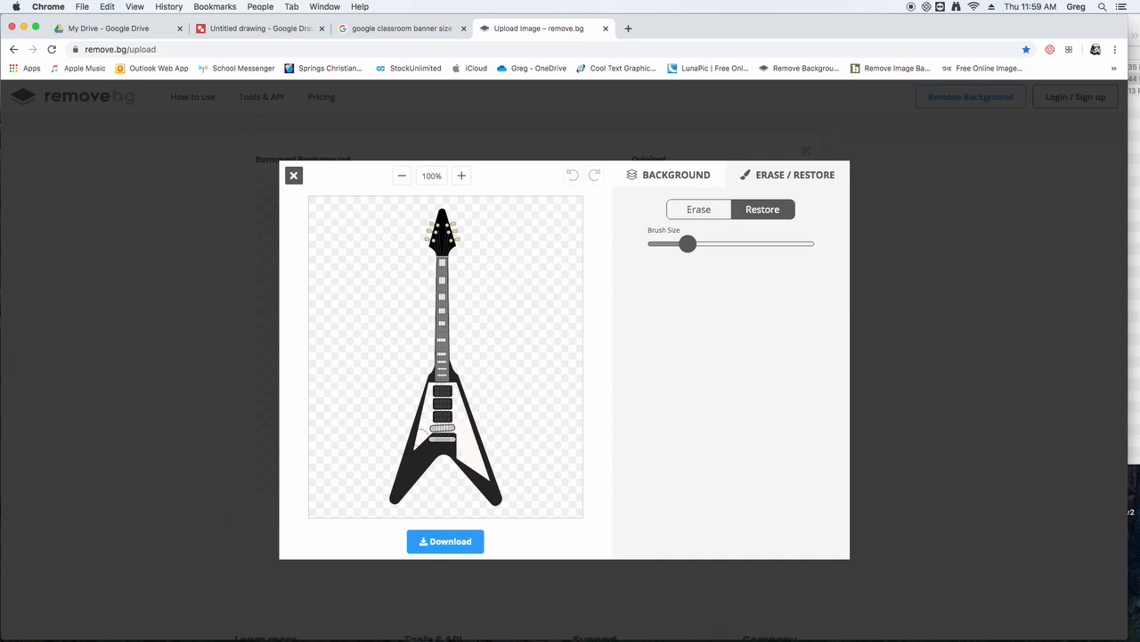
{"action": "mouse_move", "coordinate": [427, 432]}
{"action": "left_mouse_down"}
{"action": "mouse_move", "coordinate": [429, 414]}
{"action": "mouse_move", "coordinate": [461, 433]}
{"action": "mouse_move", "coordinate": [460, 419]}
{"action": "mouse_move", "coordinate": [465, 457]}
{"action": "mouse_move", "coordinate": [458, 401]}
{"action": "left_mouse_up"}
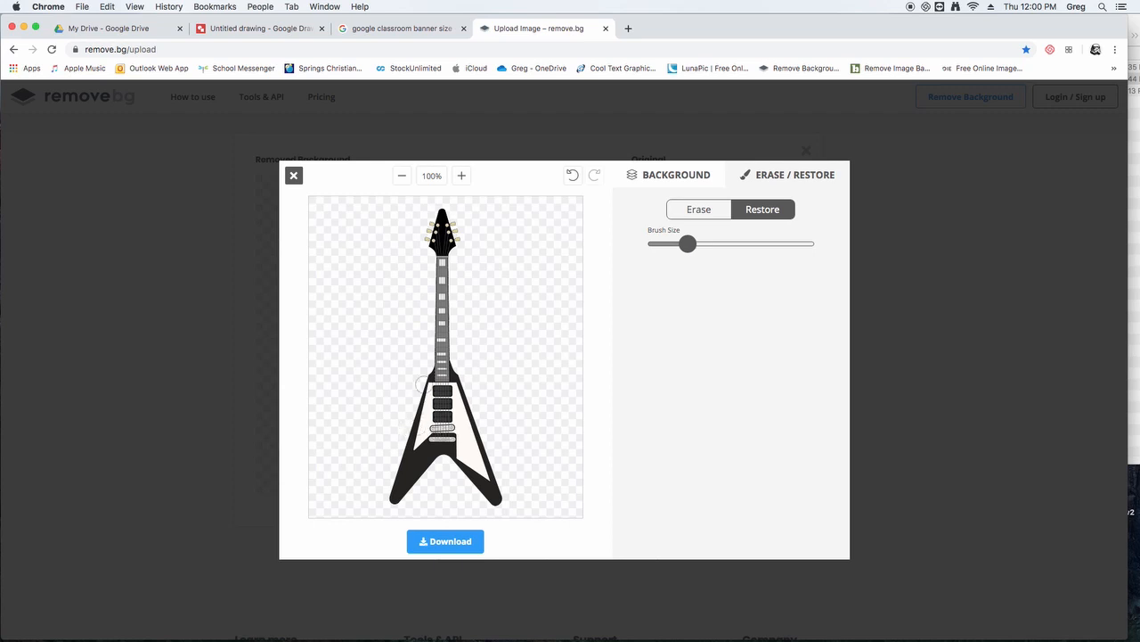
- Download the edited guitar image and move guitar-removebg-preview.png from Downloads into the Video Files folder, closing the Downloads window
{"action": "left_click", "coordinate": [445, 541]}
{"action": "left_click", "coordinate": [560, 362]}
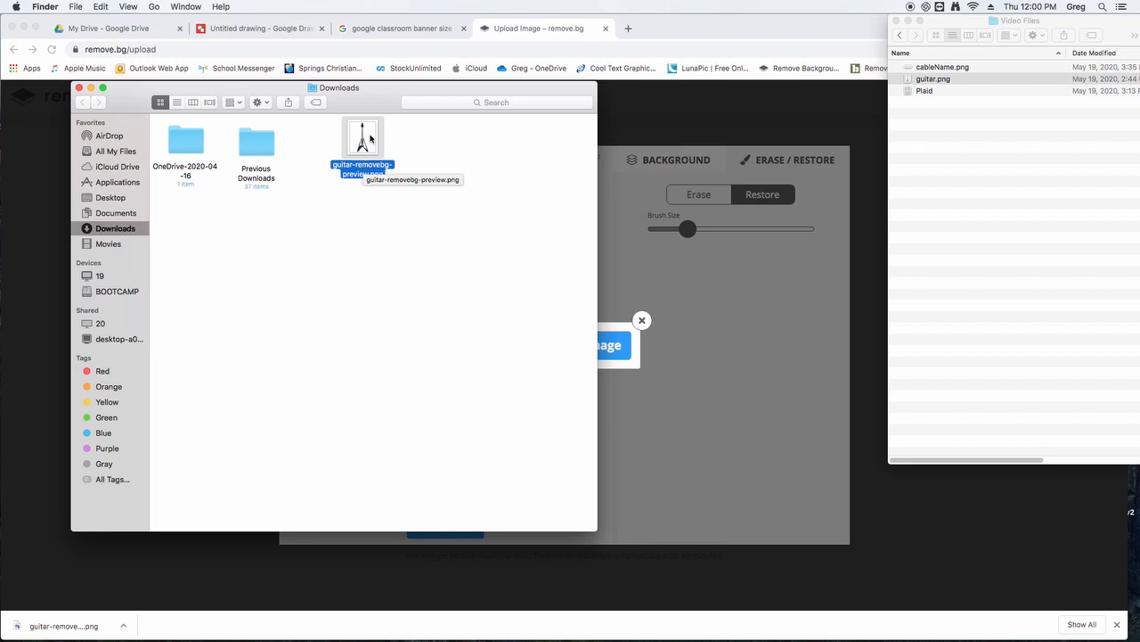
{"action": "left_click_drag", "start_coordinate": [371, 138], "coordinate": [945, 147]}
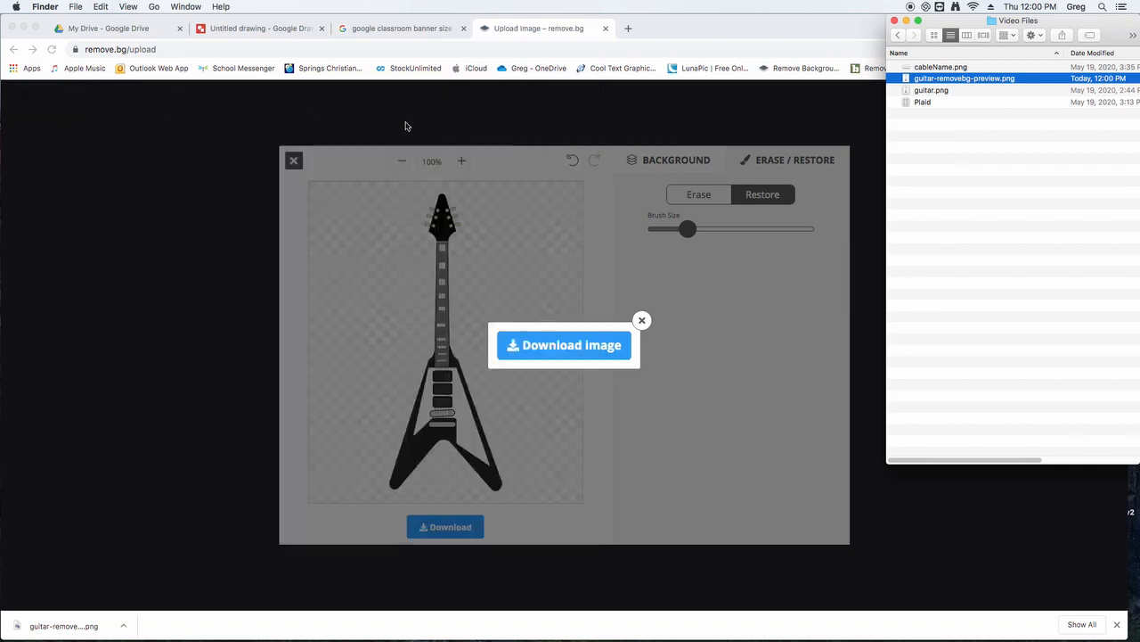
{"action": "left_click", "coordinate": [79, 88]}
{"action": "left_click", "coordinate": [965, 182]}
- Return to the drawing, delete the guitar image that still has its background, and bring up the Video Files folder
{"action": "left_click", "coordinate": [271, 35]}
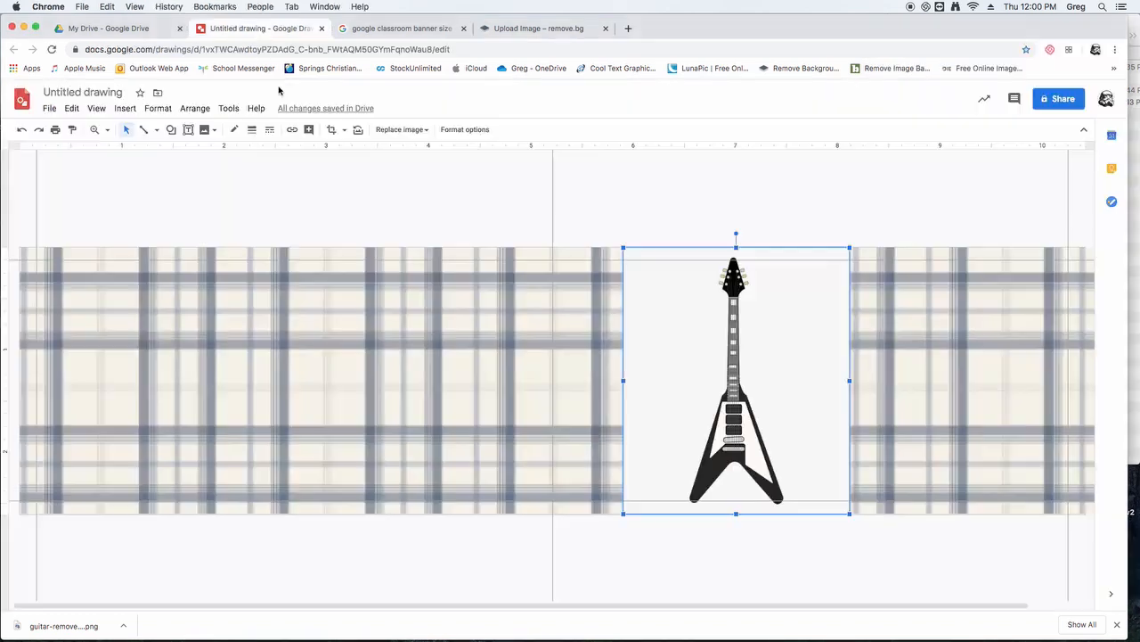
{"action": "key", "text": "Delete"}
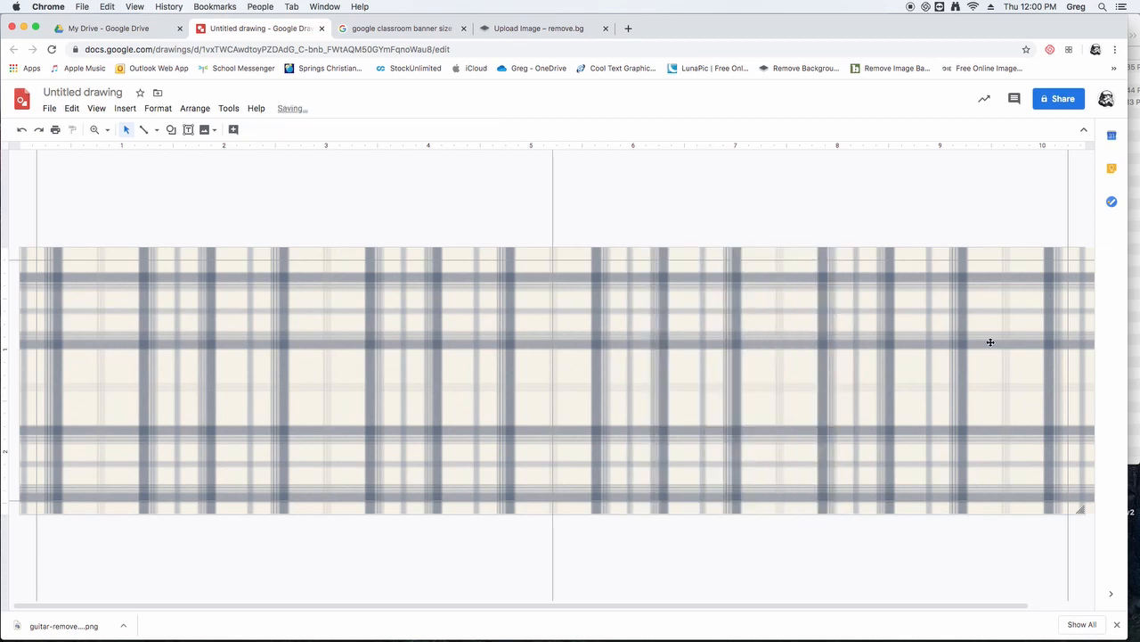
{"action": "left_click", "coordinate": [1136, 390]}
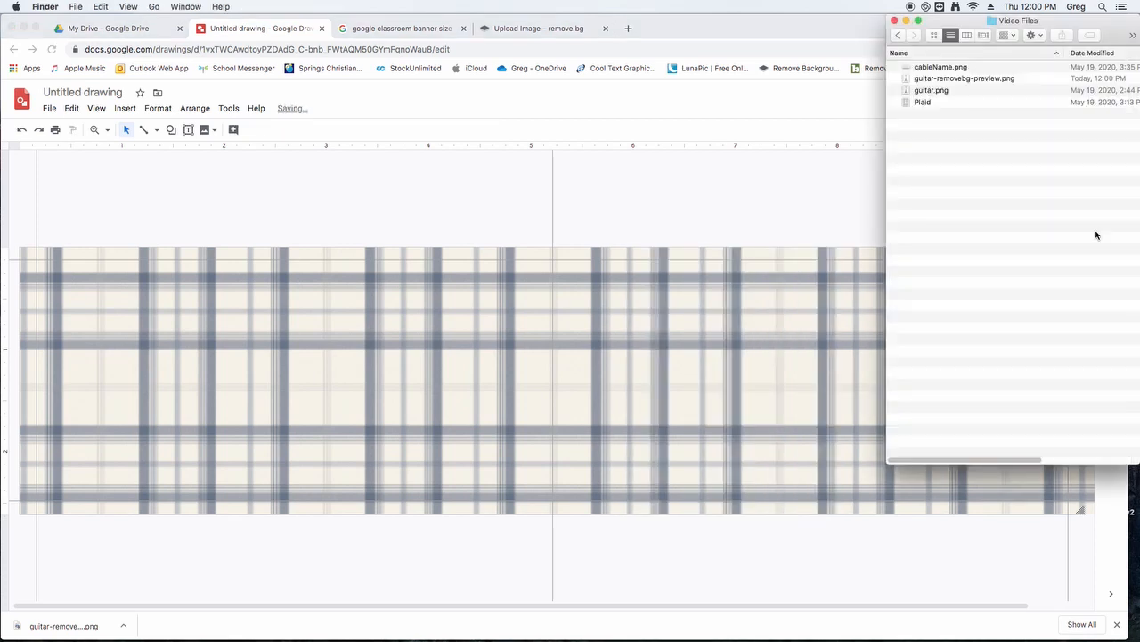
- Add guitar-removebg-preview.png from the Video Files folder to the banner and tilt it about 45 degrees clockwise in the right half
{"action": "left_click", "coordinate": [989, 82]}
{"action": "mouse_move", "coordinate": [916, 82]}
{"action": "left_mouse_down"}
{"action": "mouse_move", "coordinate": [753, 237]}
{"action": "mouse_move", "coordinate": [677, 356]}
{"action": "left_mouse_up"}
{"action": "left_click_drag", "start_coordinate": [684, 400], "coordinate": [689, 424]}
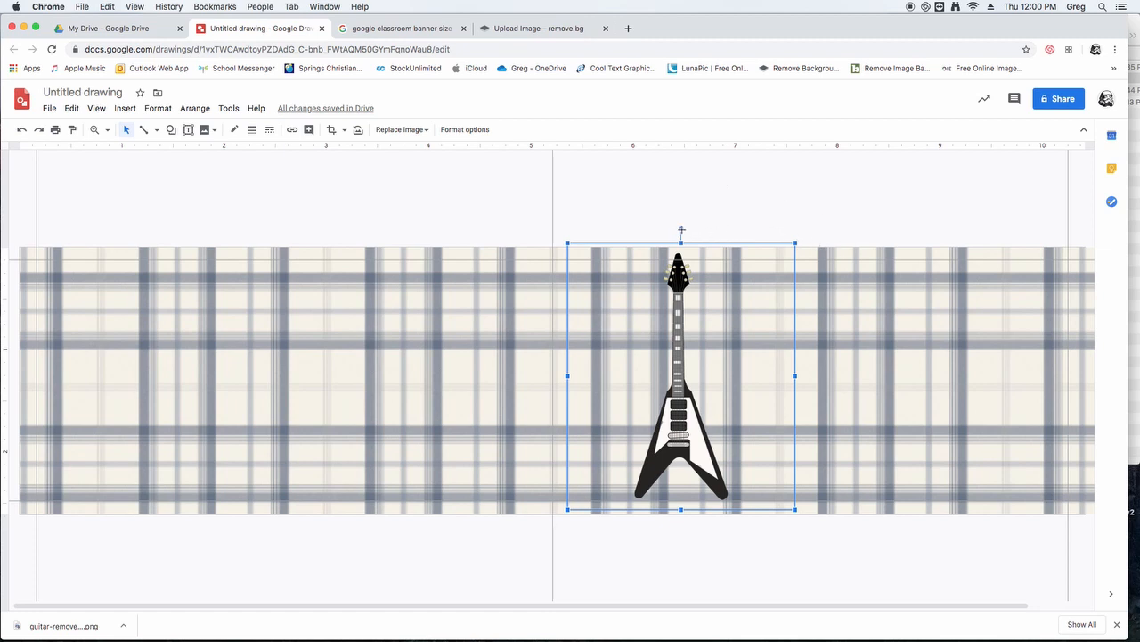
{"action": "left_click_drag", "start_coordinate": [682, 230], "coordinate": [801, 254]}
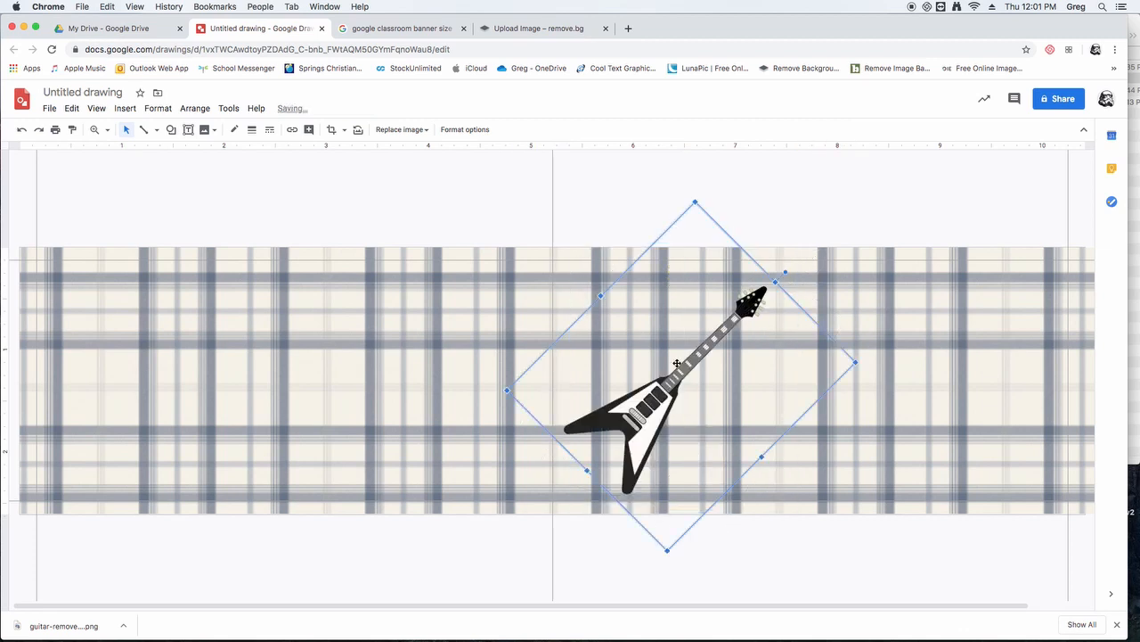
{"action": "left_click_drag", "start_coordinate": [682, 369], "coordinate": [819, 362]}
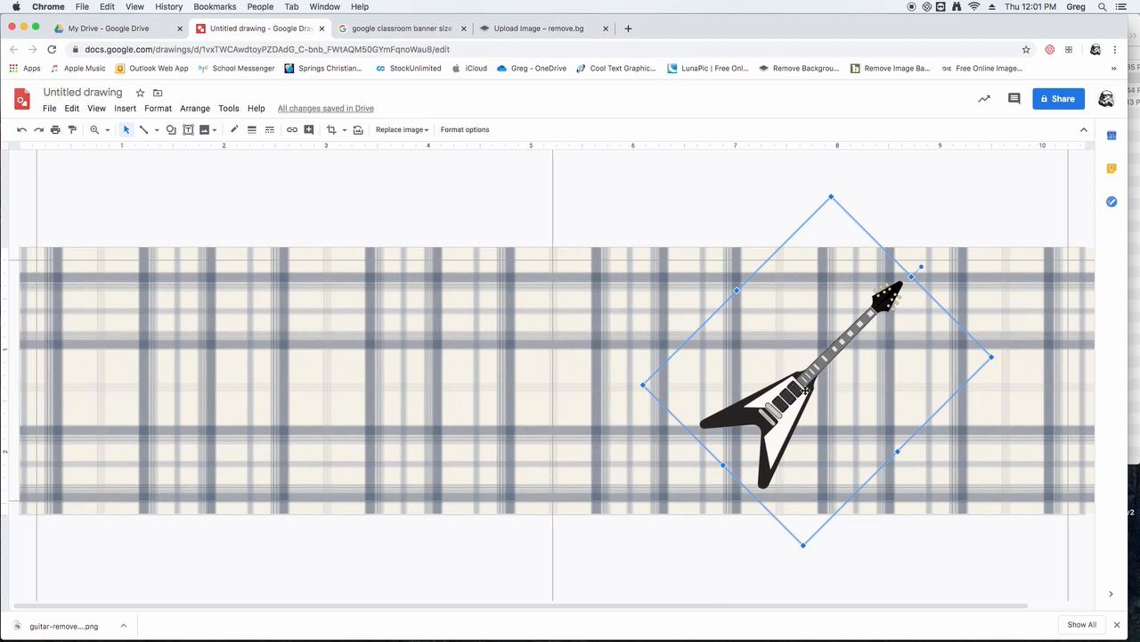
- Duplicate the tilted guitar and rotate the copy to about 45 degrees counterclockwise so the two guitars cross in an X
{"action": "key", "text": "super+c"}
{"action": "key", "text": "super+v"}
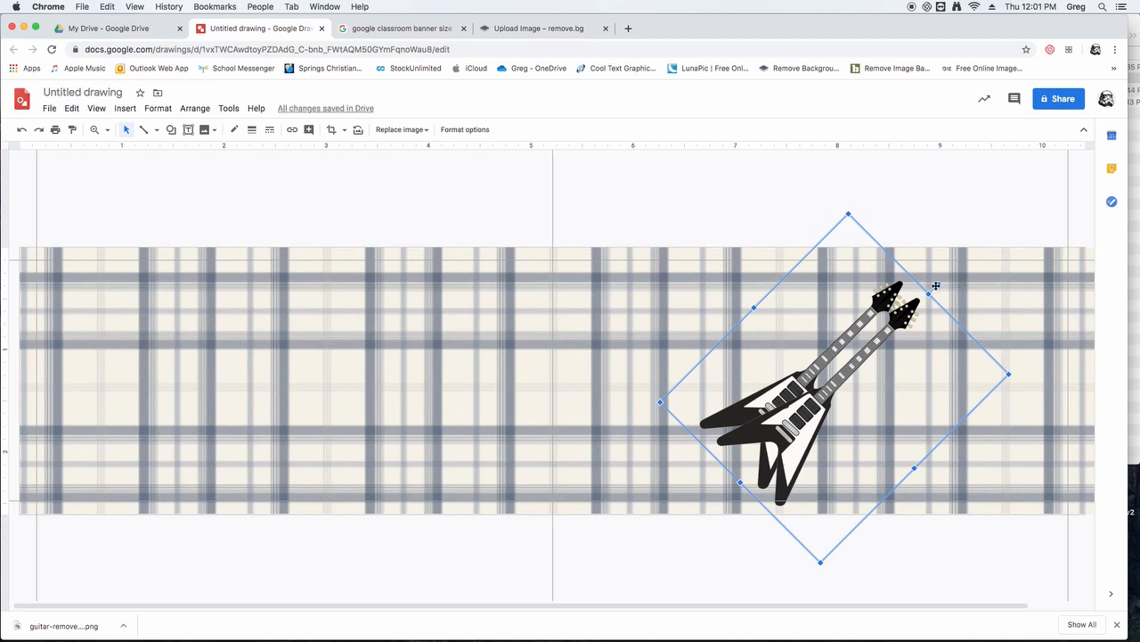
{"action": "left_click_drag", "start_coordinate": [938, 284], "coordinate": [707, 251]}
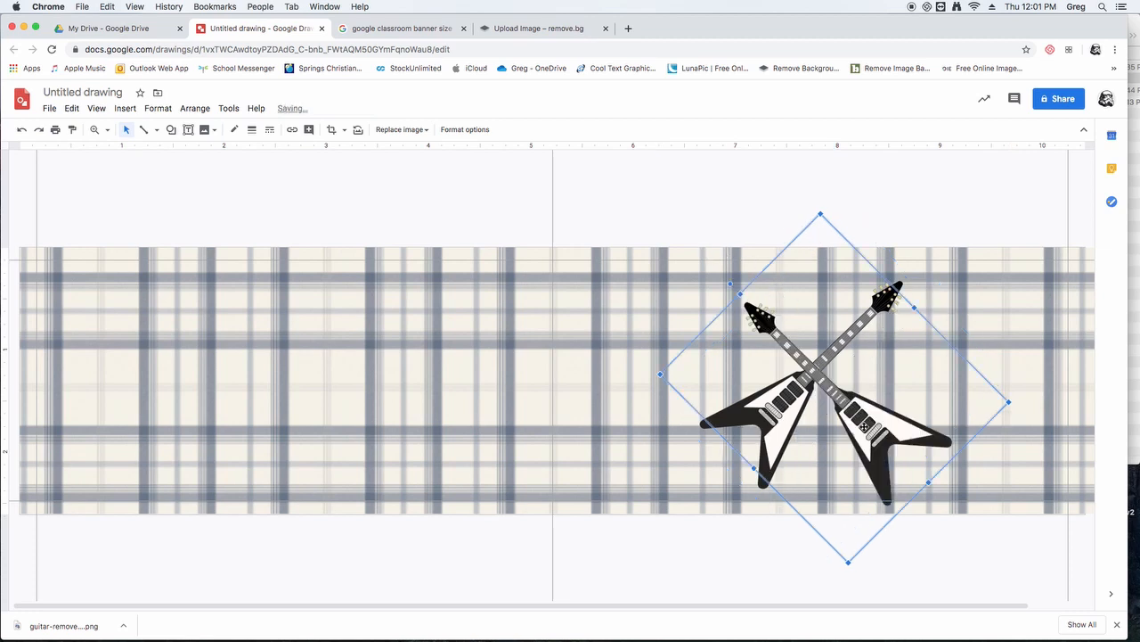
{"action": "mouse_move", "coordinate": [865, 427]}
{"action": "left_mouse_down"}
{"action": "mouse_move", "coordinate": [906, 437]}
{"action": "mouse_move", "coordinate": [867, 441]}
{"action": "left_mouse_up"}
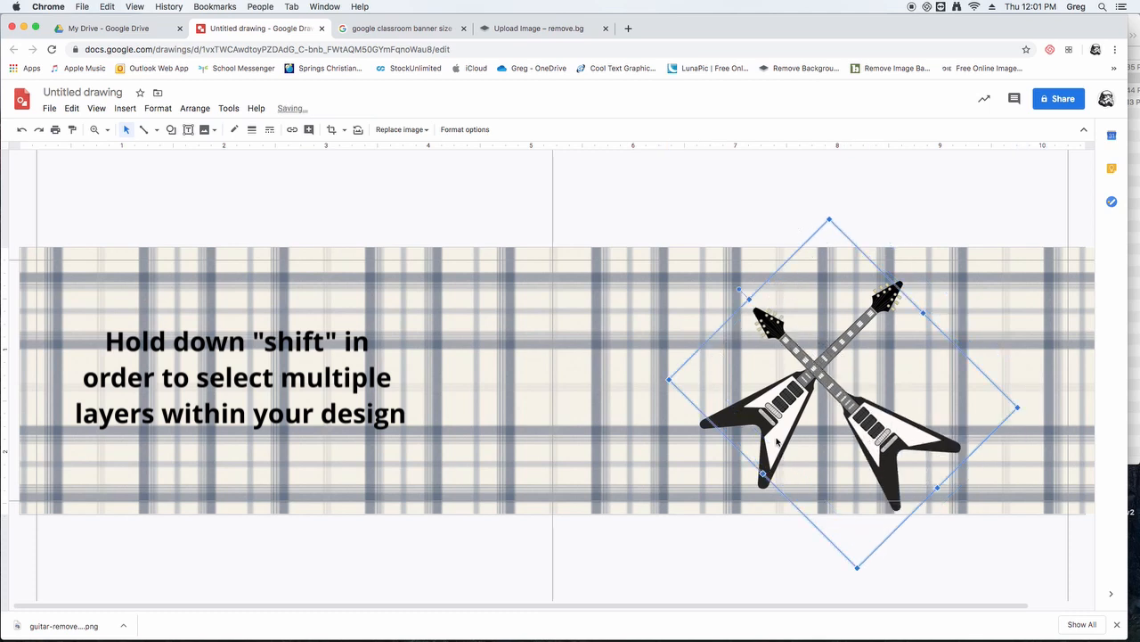
- Align the two crossed guitars with each other by their top edges
{"action": "left_click", "coordinate": [777, 441], "text": "shift"}
{"action": "left_click", "coordinate": [892, 298], "text": "shift"}
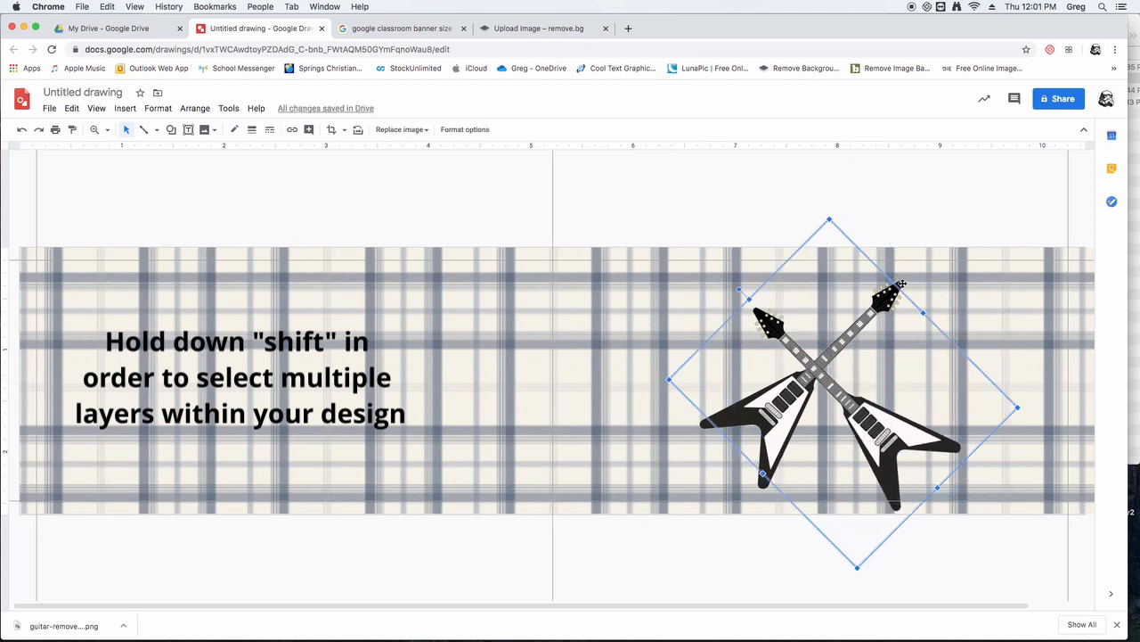
{"action": "left_click", "coordinate": [901, 284], "text": "shift"}
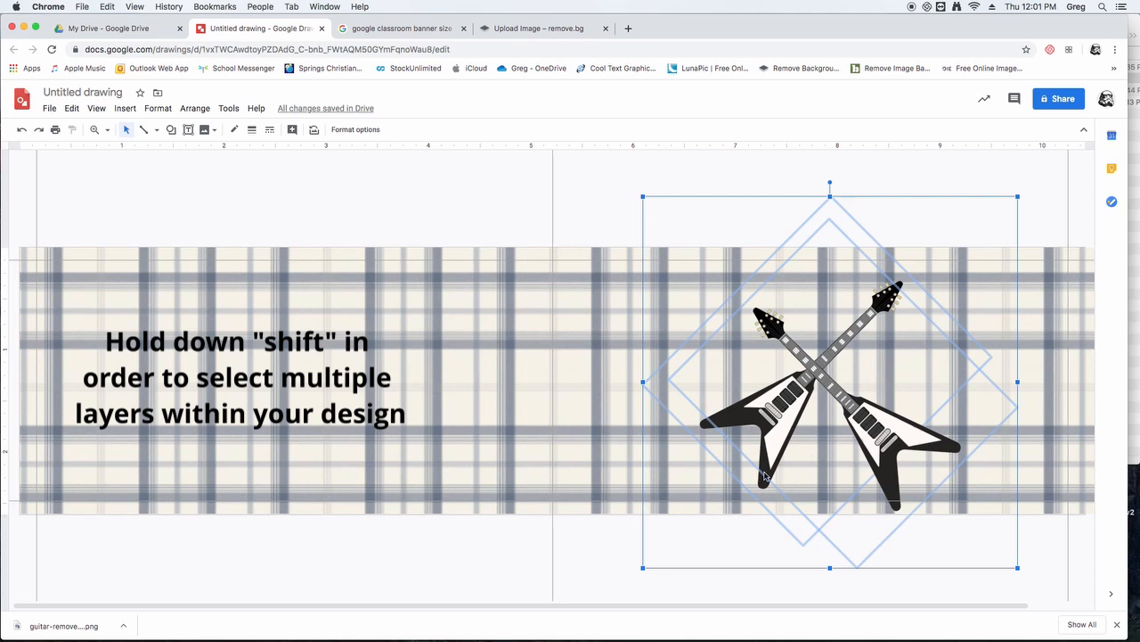
{"action": "left_click", "coordinate": [193, 111]}
{"action": "mouse_move", "coordinate": [203, 164]}
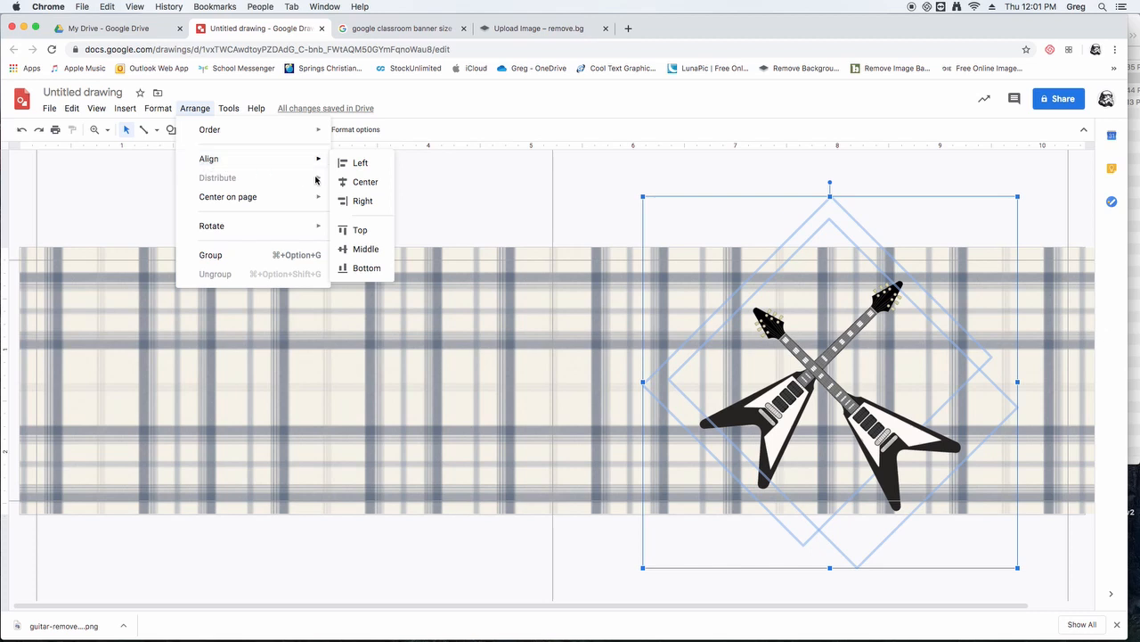
{"action": "left_click", "coordinate": [361, 231]}
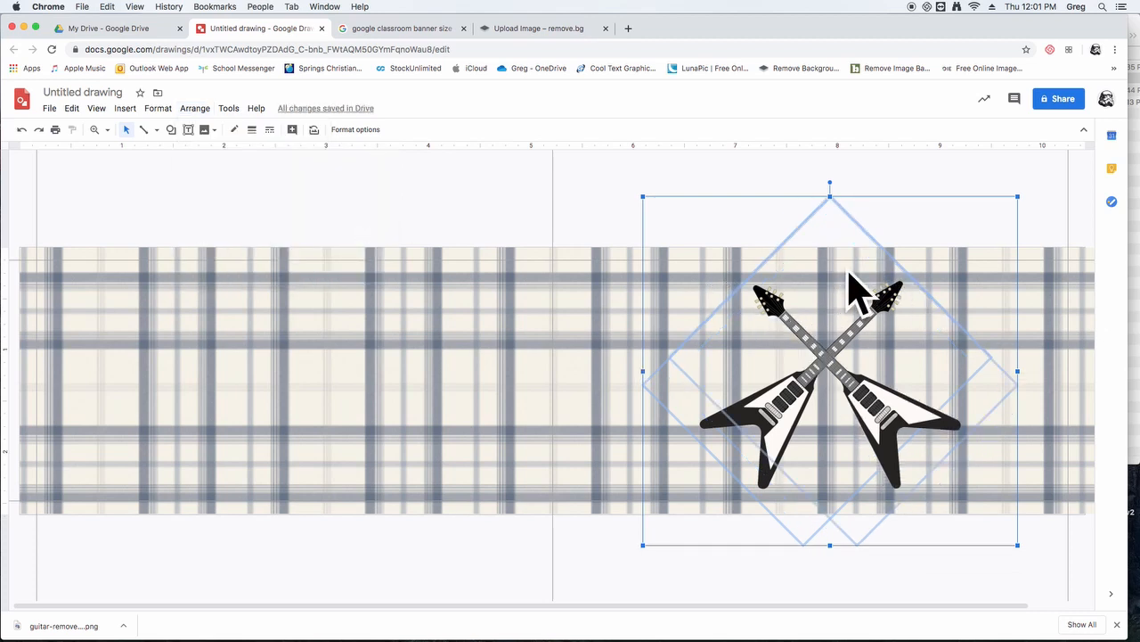
{"action": "left_click", "coordinate": [497, 190]}
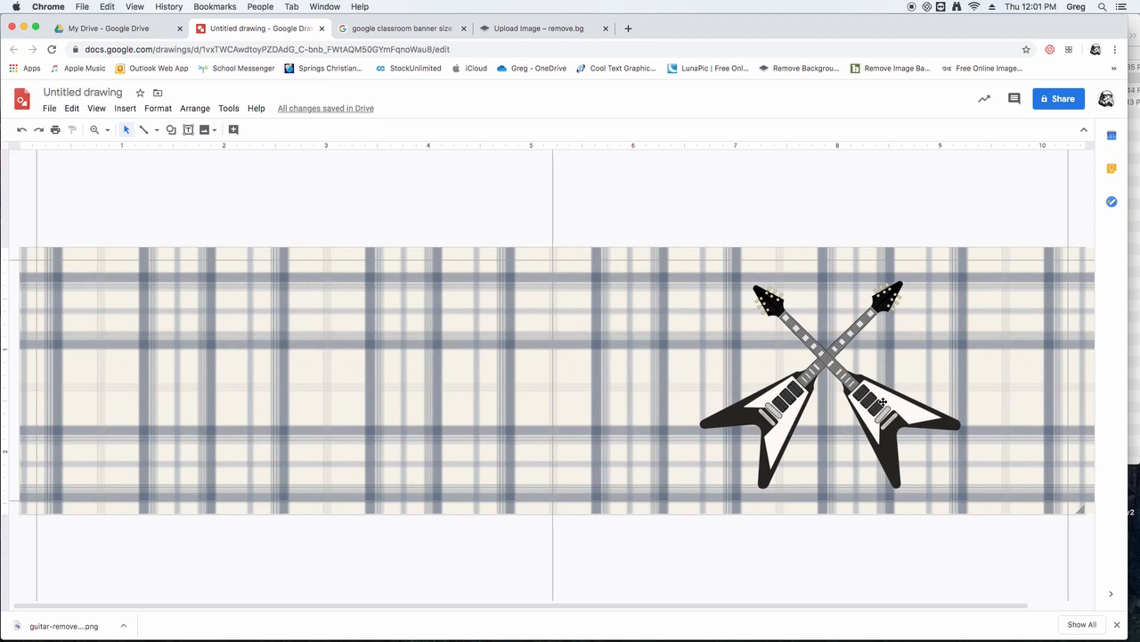
- Nudge the copied guitar back and forth horizontally to check its spacing against the other guitar
{"action": "left_click", "coordinate": [881, 407]}
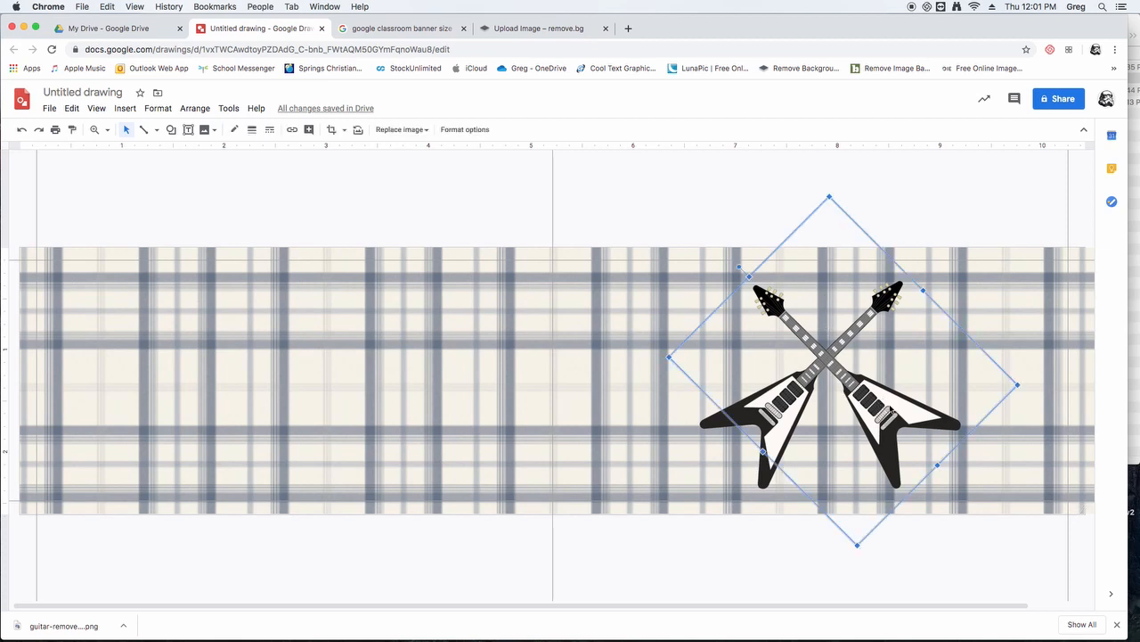
{"action": "key", "text": "Left"}
{"action": "key", "text": "Left"}
{"action": "key", "text": "Right"}
{"action": "key", "text": "Right"}
{"action": "key", "text": "Right"}
{"action": "key", "text": "Left"}
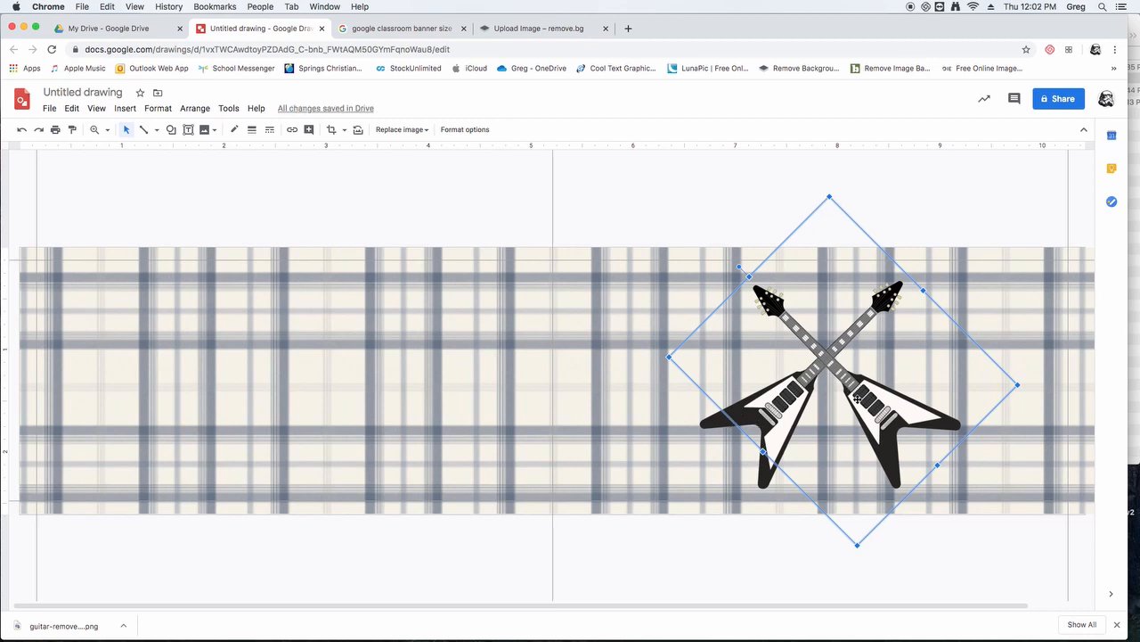
- Shift both crossed guitars horizontally as one selection until they are centred at about 8 inches on the ruler
{"action": "left_click", "coordinate": [706, 426], "text": "shift"}
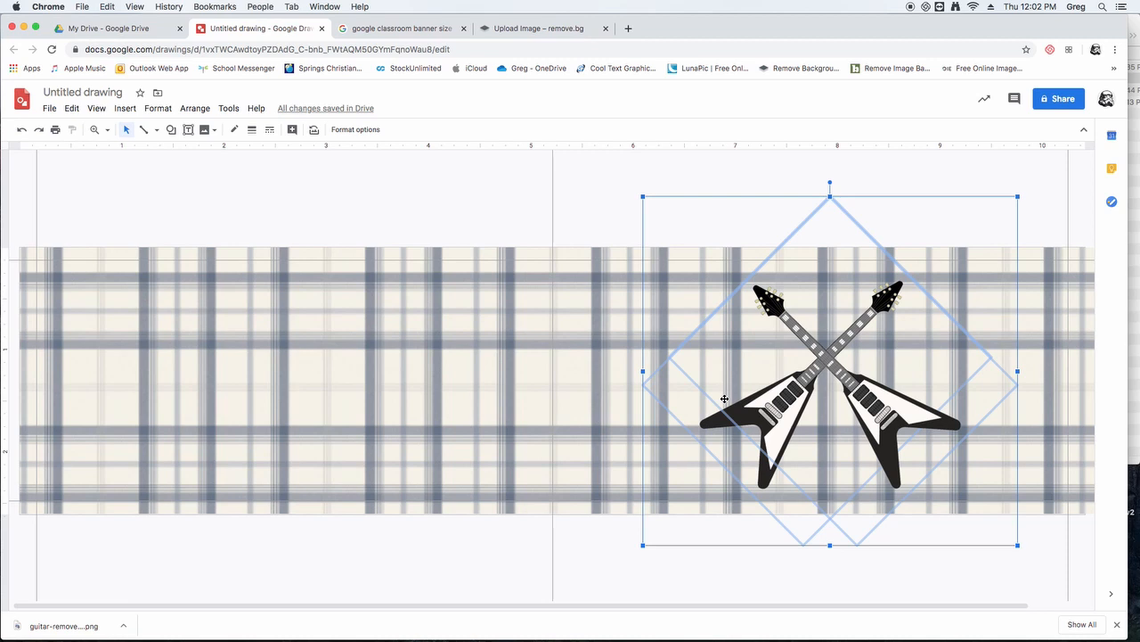
{"action": "key", "text": "Right"}
{"action": "key", "text": "Right"}
{"action": "key", "text": "Right"}
{"action": "key", "text": "Right"}
{"action": "key", "text": "Right"}
{"action": "key", "text": "Right"}
{"action": "key", "text": "Right"}
{"action": "key", "text": "Right"}
{"action": "key", "text": "Right"}
{"action": "key", "text": "Right"}
{"action": "key", "text": "Right"}
{"action": "key", "text": "Right"}
{"action": "key", "text": "Right"}
{"action": "key", "text": "Right"}
{"action": "key", "text": "Right"}
{"action": "key", "text": "Right"}
{"action": "key", "text": "Right"}
{"action": "key", "text": "Right"}
{"action": "key", "text": "Right"}
{"action": "key", "text": "Right"}
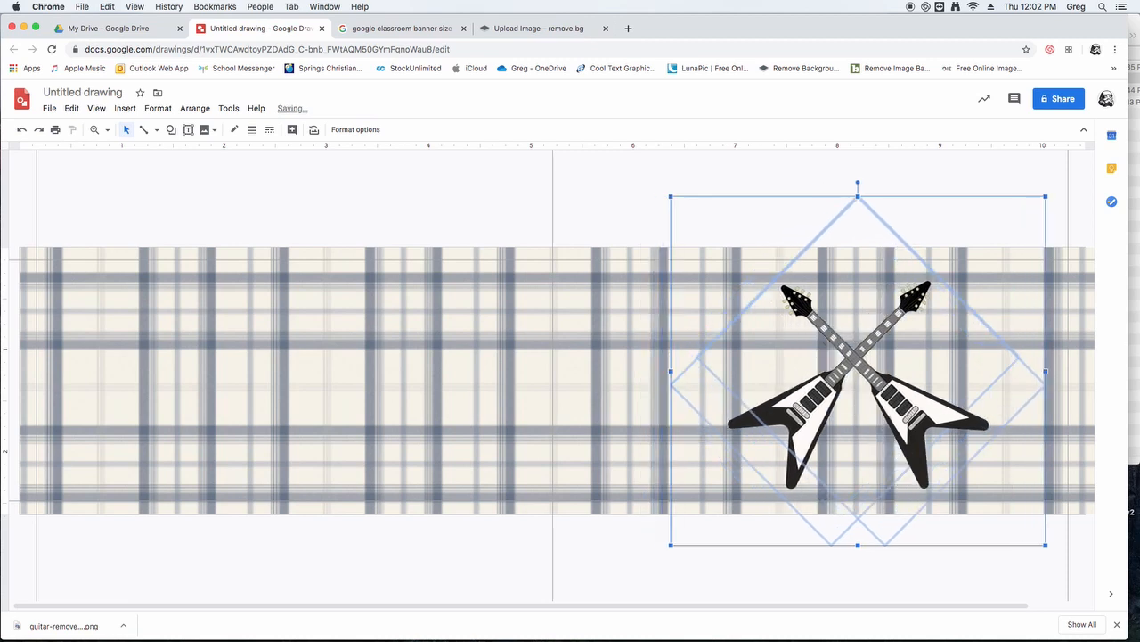
{"action": "key", "text": "Right"}
{"action": "key", "text": "Right"}
{"action": "key", "text": "Right"}
{"action": "key", "text": "Right"}
{"action": "key", "text": "Right"}
{"action": "key", "text": "Right"}
{"action": "key", "text": "Right"}
{"action": "key", "text": "Right"}
{"action": "key", "text": "Right"}
{"action": "key", "text": "Right"}
{"action": "key", "text": "Right"}
{"action": "key", "text": "Right"}
{"action": "key", "text": "Right"}
{"action": "key", "text": "Right"}
{"action": "key", "text": "Right"}
{"action": "key", "text": "Right"}
{"action": "key", "text": "Left"}
{"action": "key", "text": "Left"}
{"action": "key", "text": "Right"}
{"action": "key", "text": "Right"}
{"action": "key", "text": "Right"}
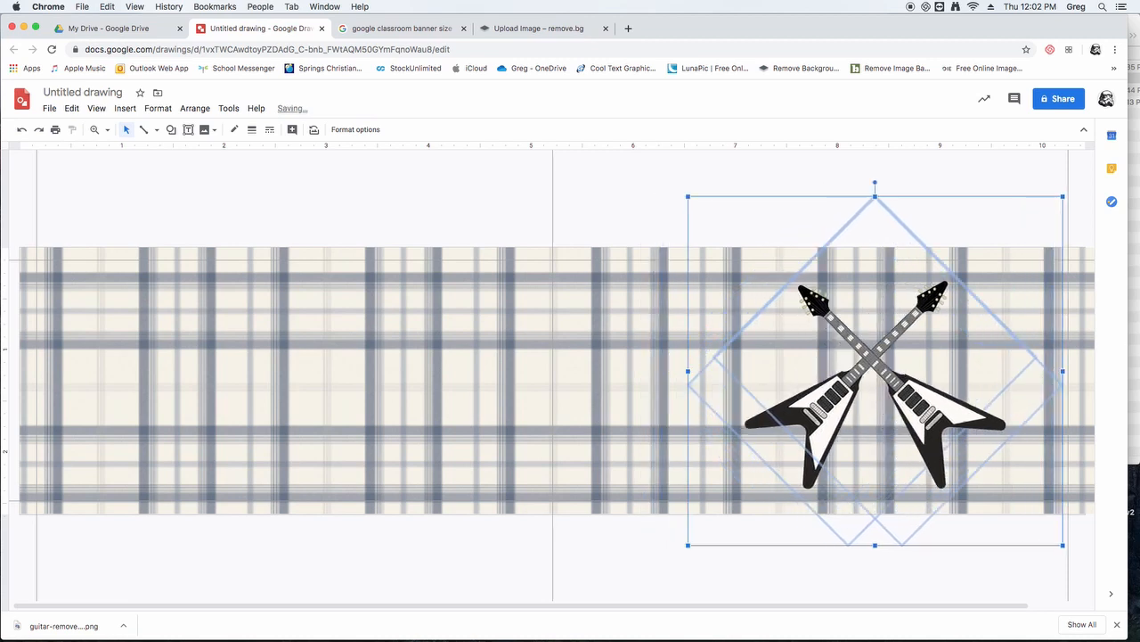
{"action": "key", "text": "Left"}
{"action": "key", "text": "Right"}
{"action": "key", "text": "Right"}
{"action": "key", "text": "Right"}
{"action": "key", "text": "Right"}
{"action": "key", "text": "Right"}
{"action": "key", "text": "Right"}
{"action": "key", "text": "Right"}
{"action": "key", "text": "Right"}
{"action": "key", "text": "Right"}
{"action": "key", "text": "Right"}
{"action": "key", "text": "Right"}
{"action": "key", "text": "Right"}
{"action": "key", "text": "Right"}
{"action": "key", "text": "Right"}
{"action": "key", "text": "Right"}
{"action": "key", "text": "Right"}
{"action": "key", "text": "Left"}
{"action": "key", "text": "Left"}
{"action": "key", "text": "Left"}
{"action": "key", "text": "Left"}
{"action": "key", "text": "Left"}
{"action": "key", "text": "Left"}
{"action": "key", "text": "Left"}
{"action": "key", "text": "Left"}
{"action": "key", "text": "Left"}
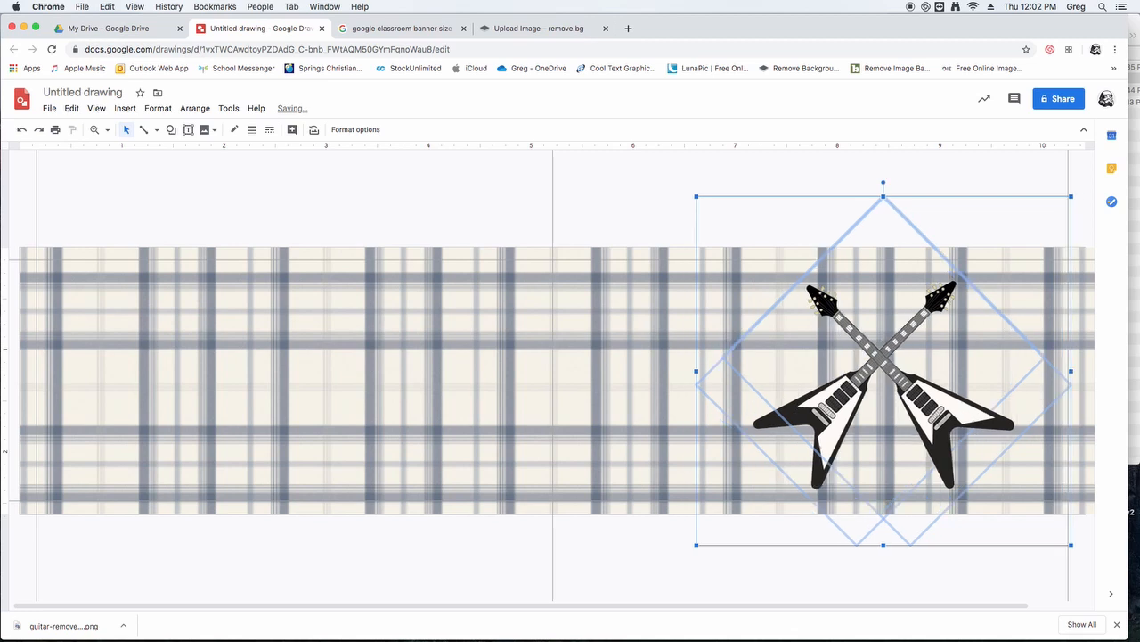
{"action": "key", "text": "Left"}
{"action": "key", "text": "Left"}
{"action": "key", "text": "Left"}
{"action": "key", "text": "Left"}
{"action": "key", "text": "Left"}
{"action": "key", "text": "Left"}
{"action": "key", "text": "Left"}
{"action": "key", "text": "Left"}
{"action": "key", "text": "Right"}
{"action": "key", "text": "Right"}
{"action": "key", "text": "Right"}
{"action": "key", "text": "Right"}
{"action": "key", "text": "Right"}
{"action": "key", "text": "Right"}
{"action": "key", "text": "Right"}
{"action": "key", "text": "Right"}
{"action": "key", "text": "Left"}
{"action": "key", "text": "Left"}
{"action": "key", "text": "Left"}
{"action": "key", "text": "Left"}
{"action": "key", "text": "Left"}
{"action": "key", "text": "Left"}
{"action": "key", "text": "Left"}
{"action": "key", "text": "Left"}
{"action": "key", "text": "Left"}
{"action": "key", "text": "Left"}
{"action": "key", "text": "Left"}
{"action": "key", "text": "Left"}
{"action": "key", "text": "Left"}
{"action": "key", "text": "Left"}
{"action": "key", "text": "Left"}
{"action": "key", "text": "Left"}
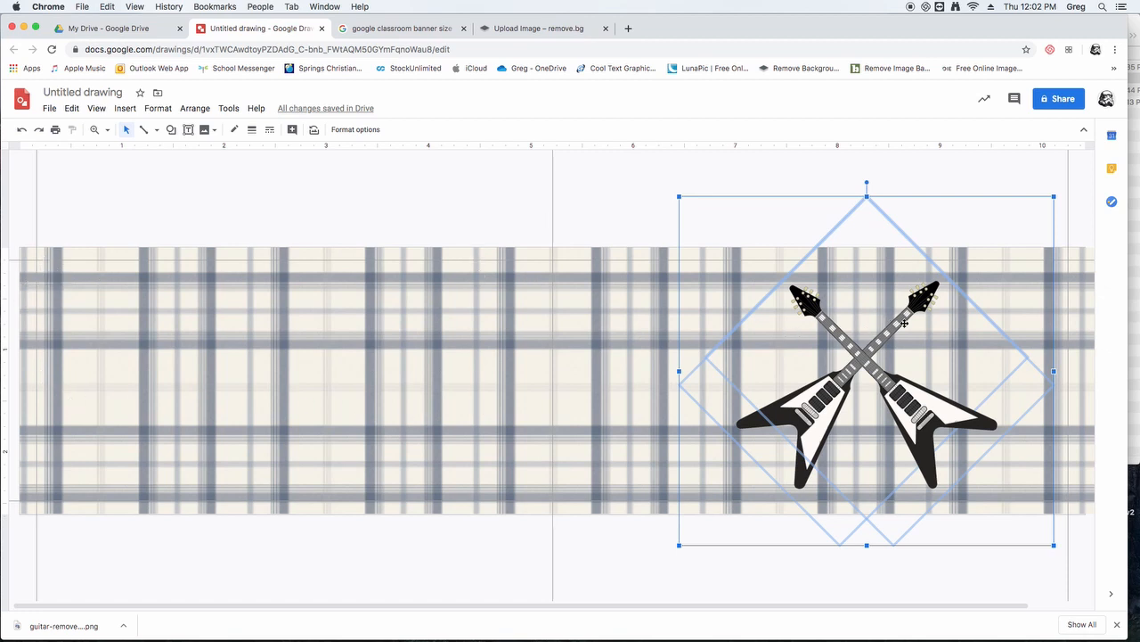
{"action": "left_click_drag", "start_coordinate": [788, 341], "coordinate": [763, 341]}
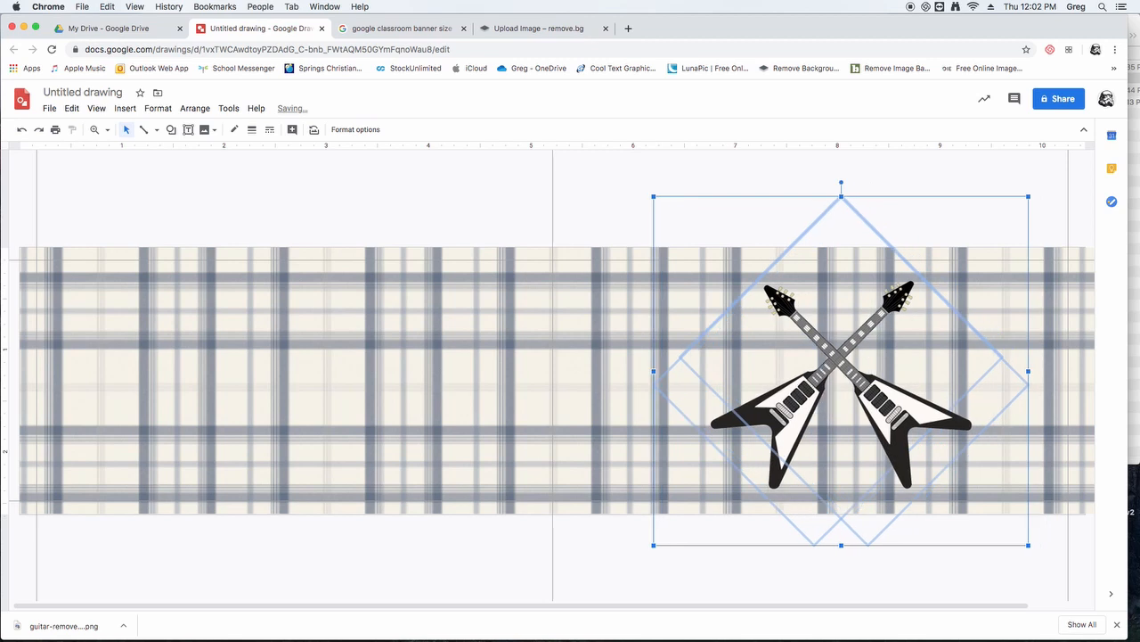
{"action": "key", "text": "Left"}
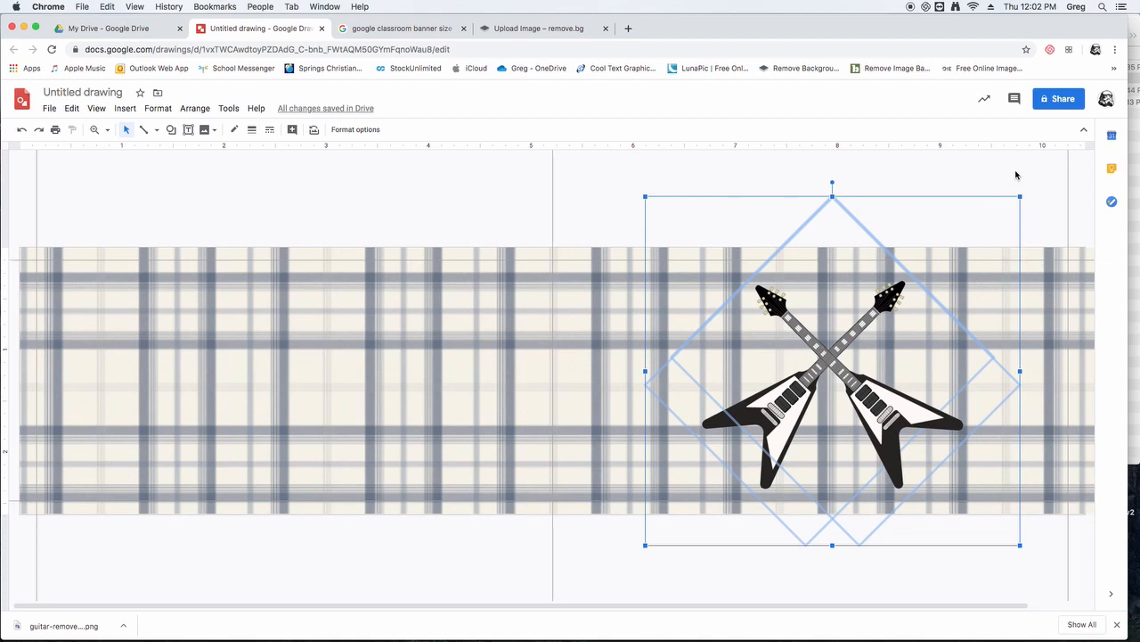
{"action": "key", "text": "Left"}
{"action": "key", "text": "Right"}
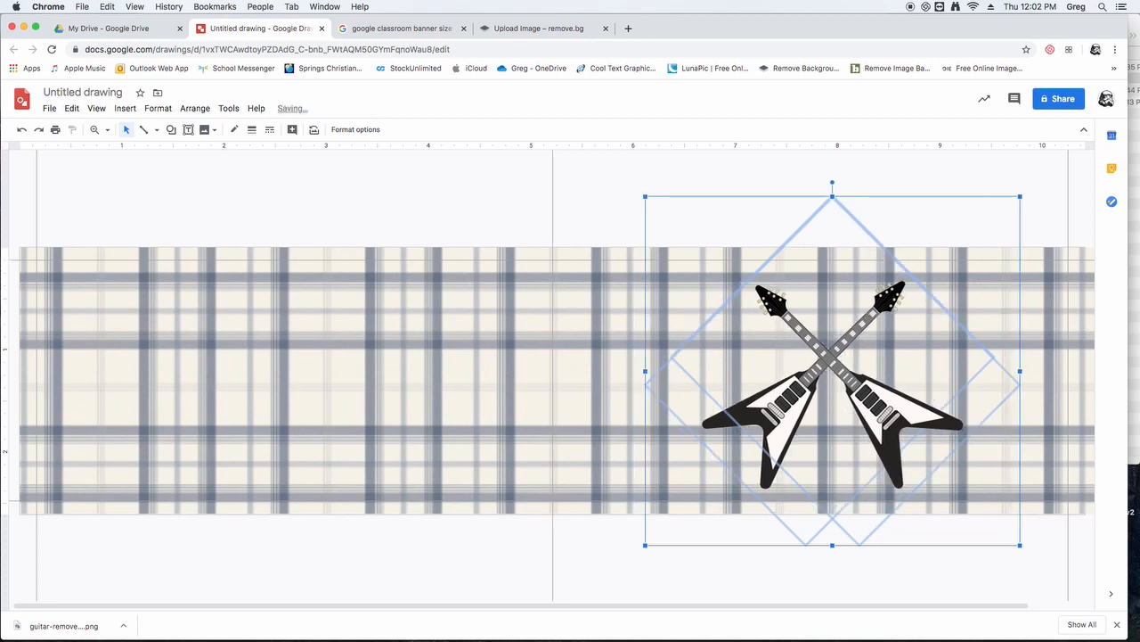
{"action": "left_click", "coordinate": [1021, 171]}
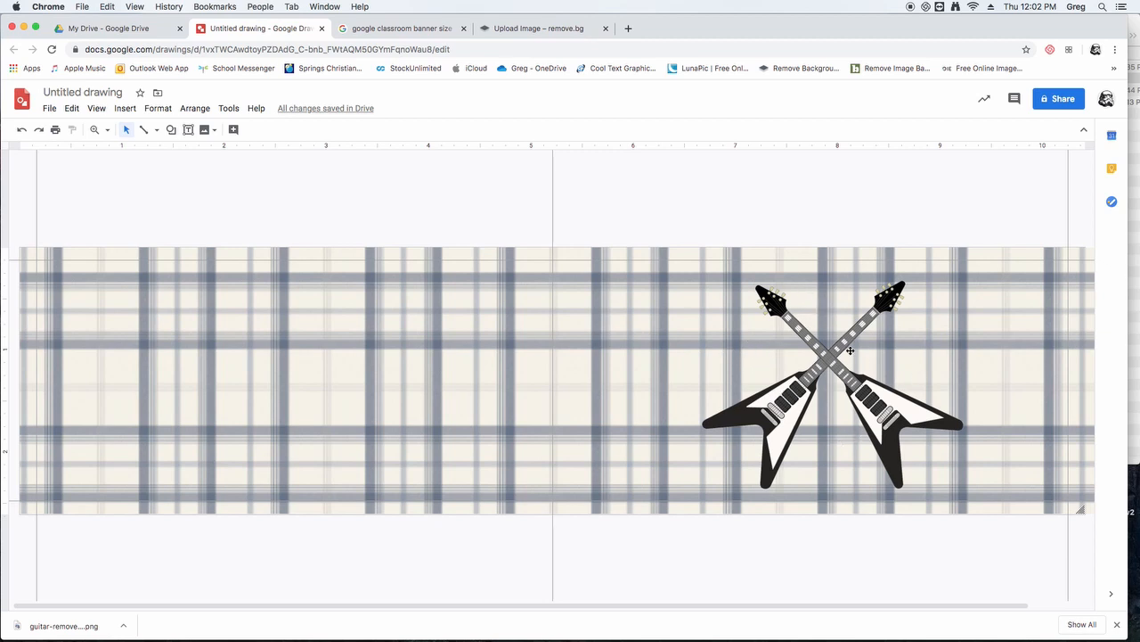
- Draw a small text box about 0.8 by 0.7 inches left of the banner's centre and enter the letter S
{"action": "left_click", "coordinate": [188, 130]}
{"action": "left_click_drag", "start_coordinate": [400, 354], "coordinate": [478, 422]}
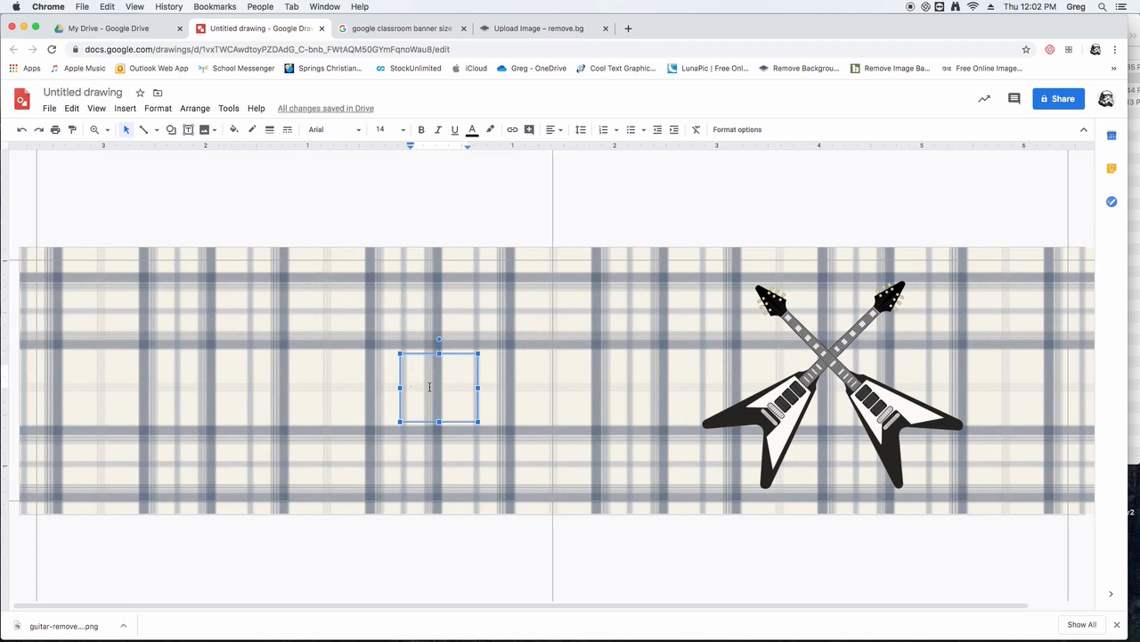
{"action": "type", "text": "S"}
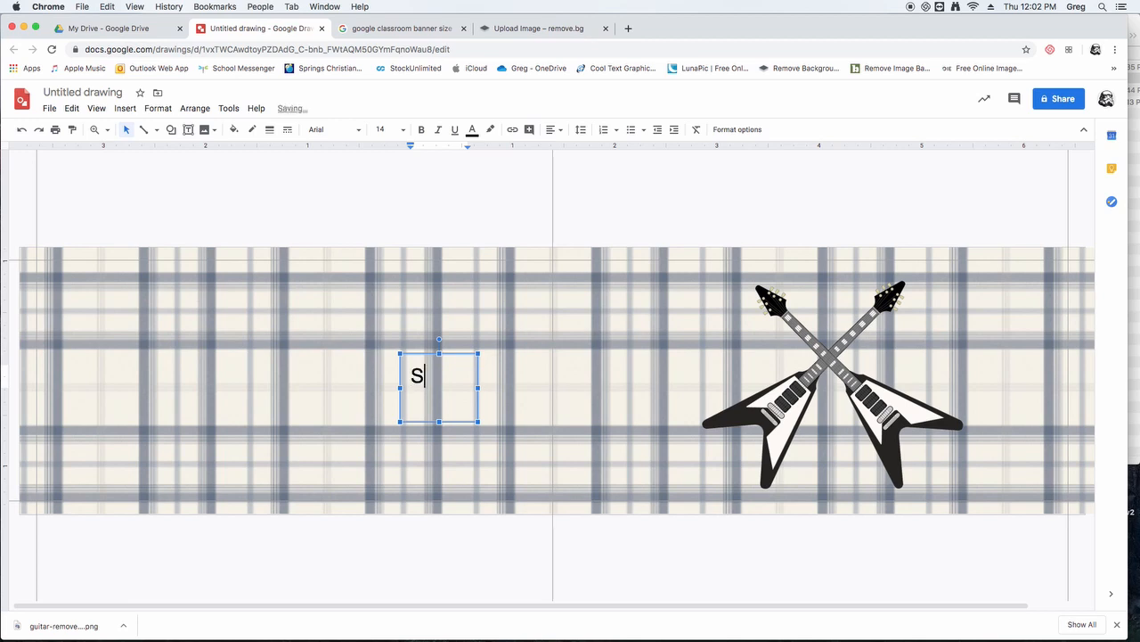
- Change the font of the letter S to Lobster
{"action": "key", "text": "super+a"}
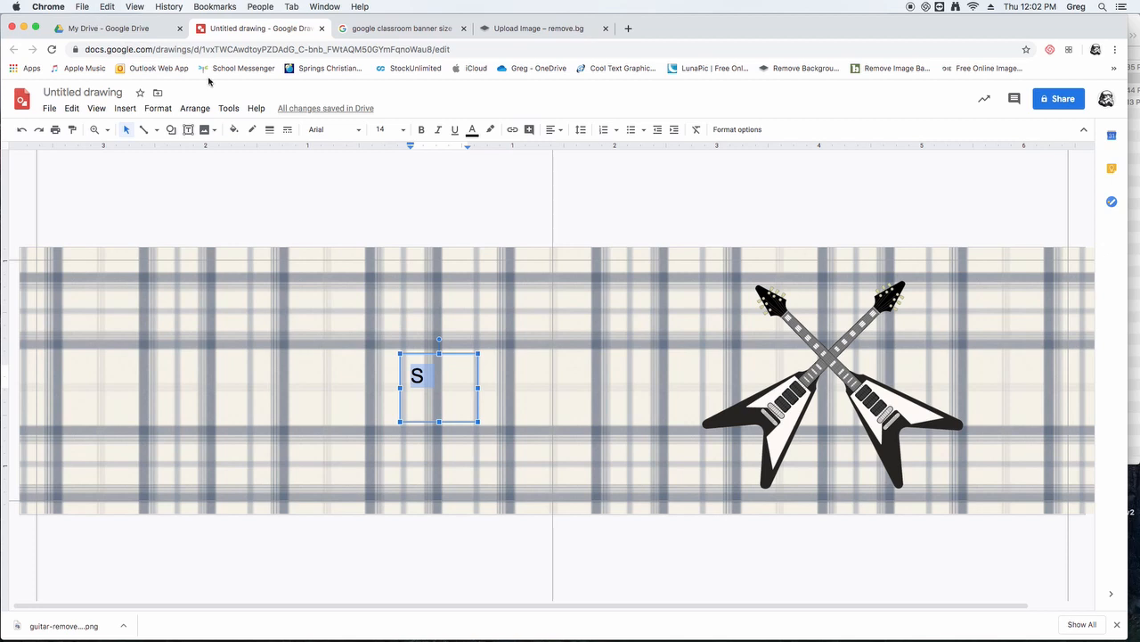
{"action": "left_click", "coordinate": [359, 131]}
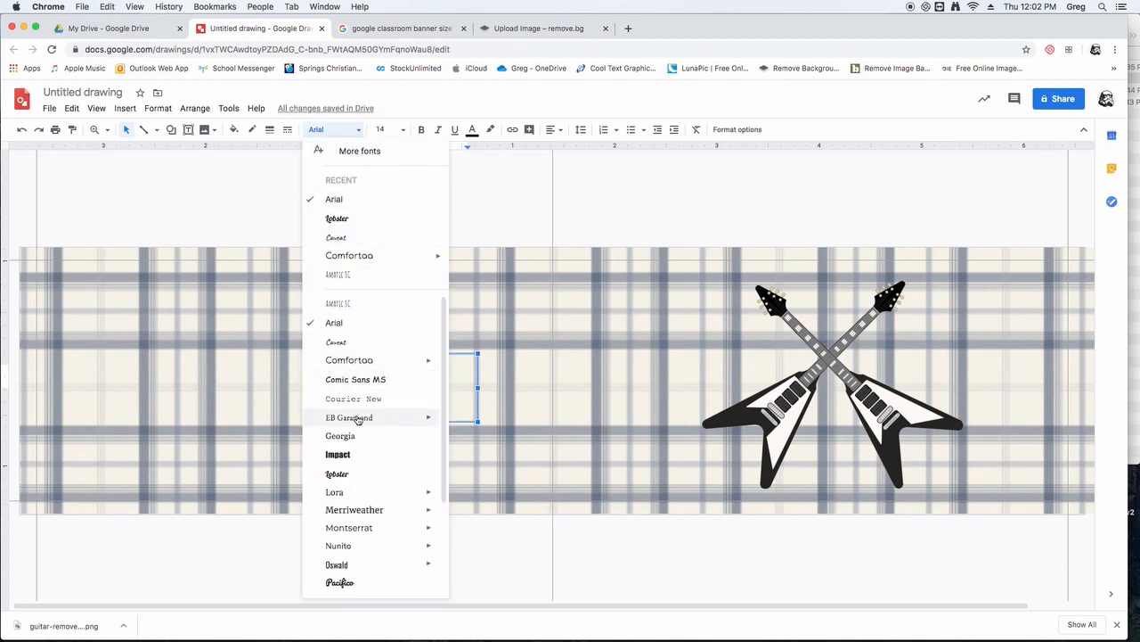
{"action": "scroll", "coordinate": [361, 423], "scroll_direction": "down", "scroll_amount": 5}
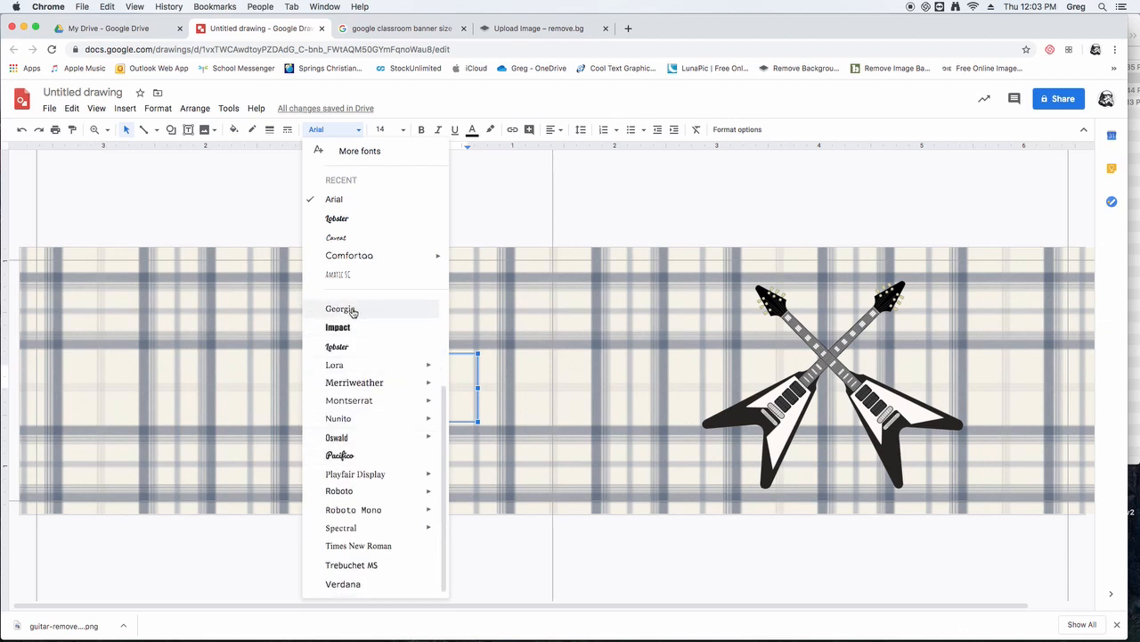
{"action": "scroll", "coordinate": [354, 311], "scroll_direction": "up", "scroll_amount": 5}
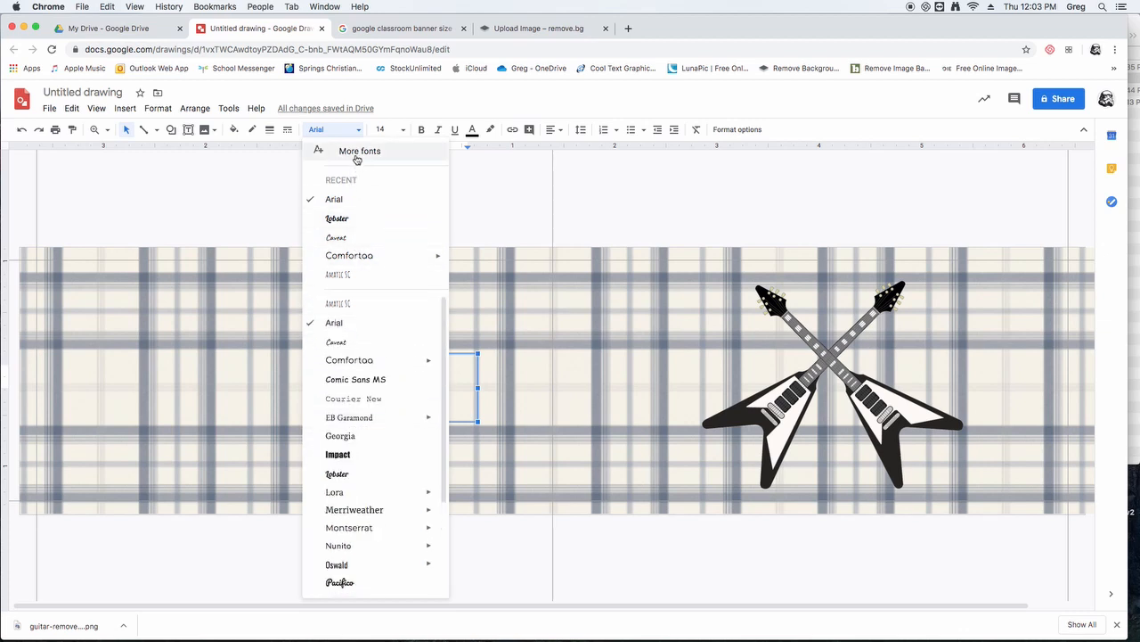
{"action": "left_click", "coordinate": [336, 474]}
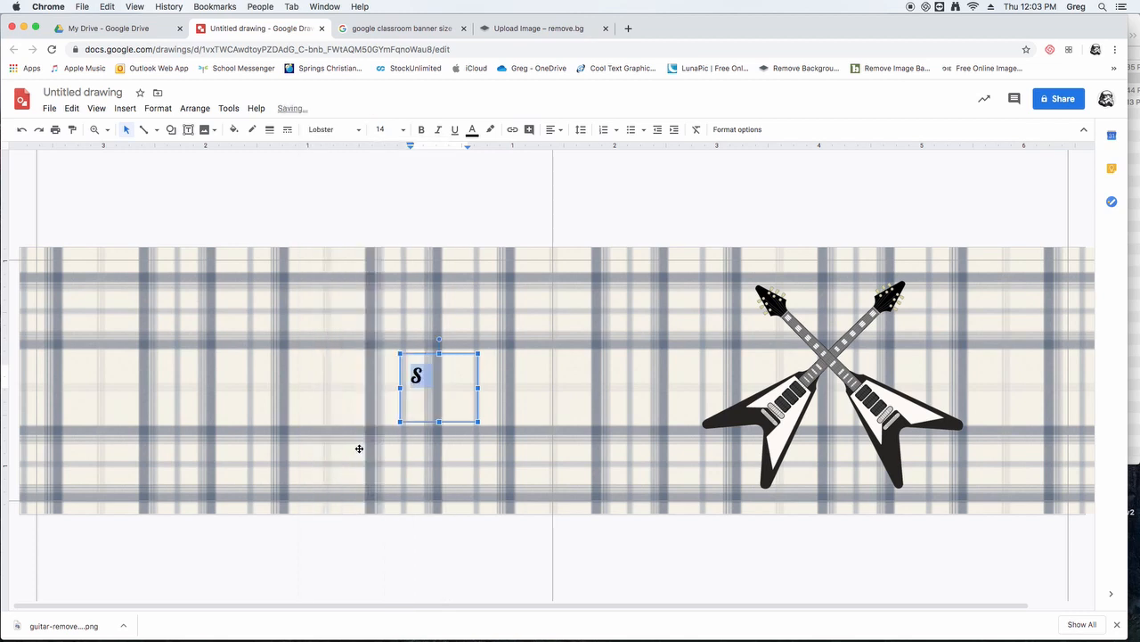
- Try font sizes 60 and 36 on the letter S
{"action": "left_click", "coordinate": [402, 133]}
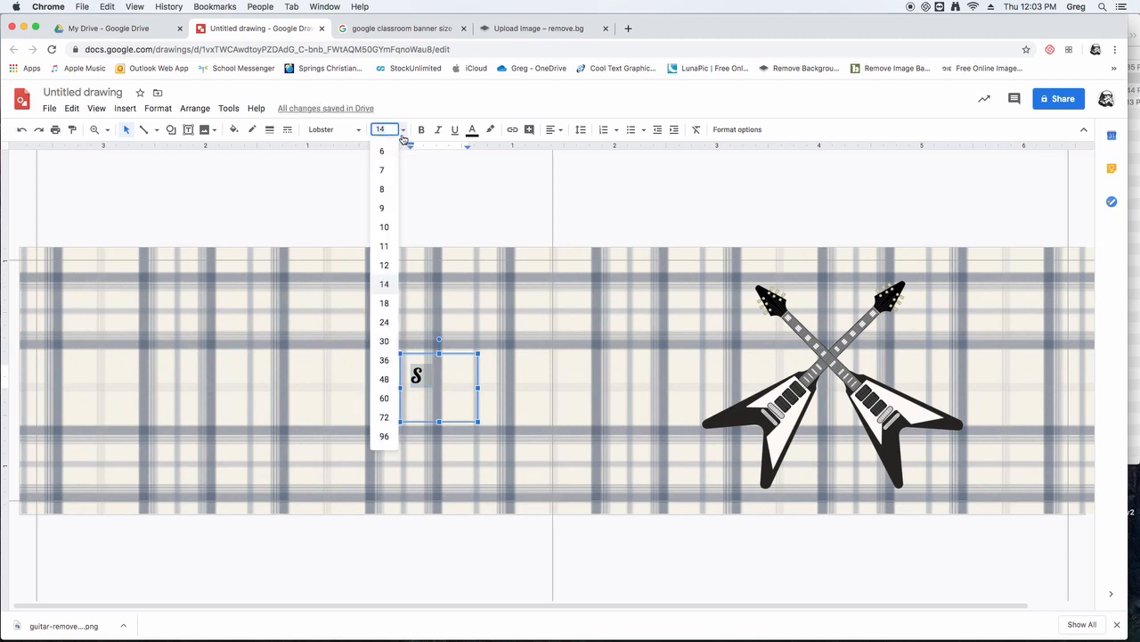
{"action": "left_click", "coordinate": [383, 400]}
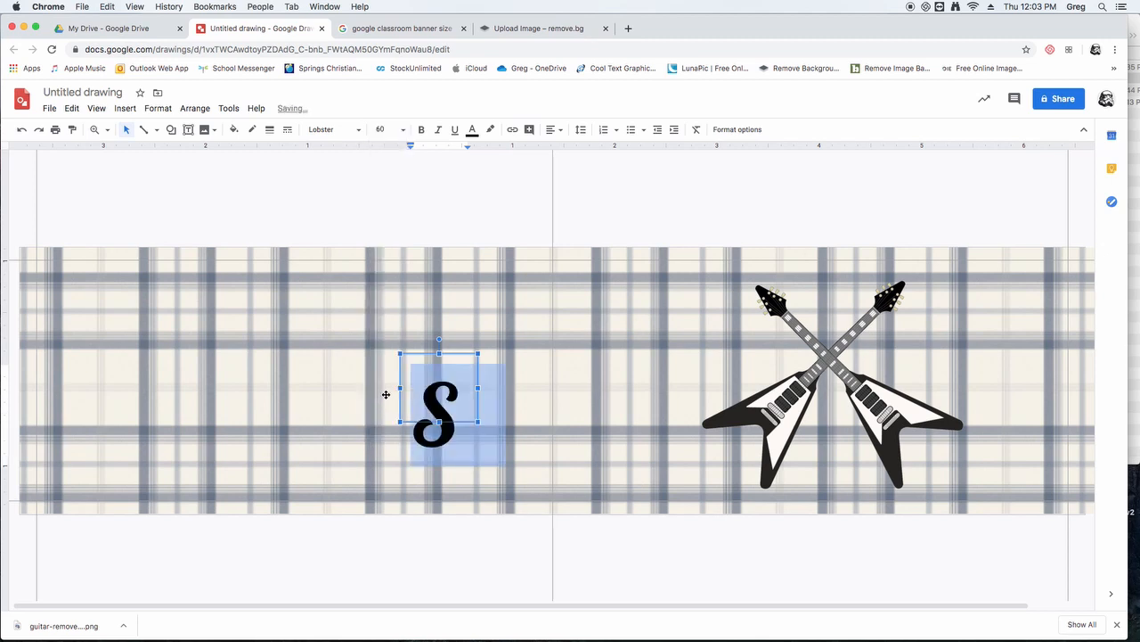
{"action": "left_click", "coordinate": [402, 129]}
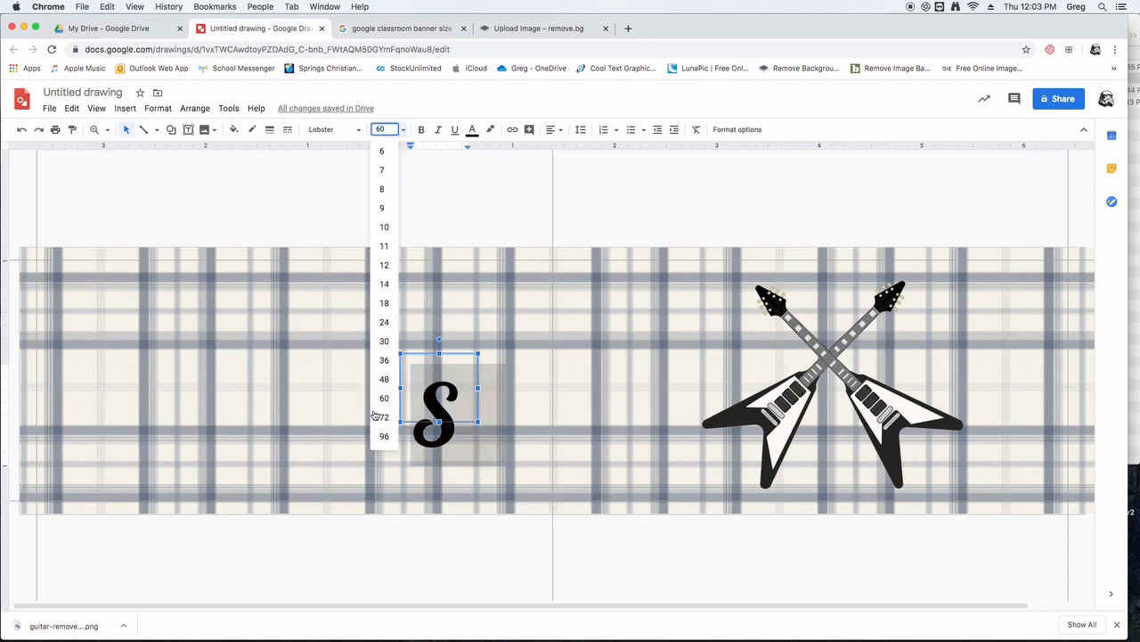
{"action": "left_click", "coordinate": [382, 360]}
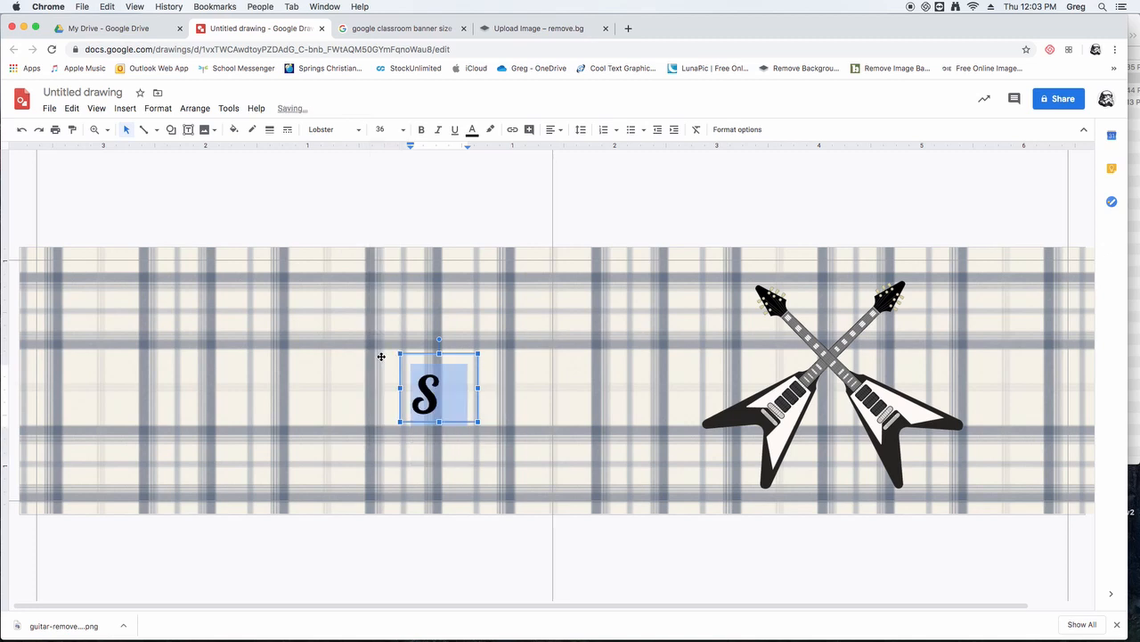
- Set the font size of the letter S to 30
{"action": "left_click", "coordinate": [404, 131]}
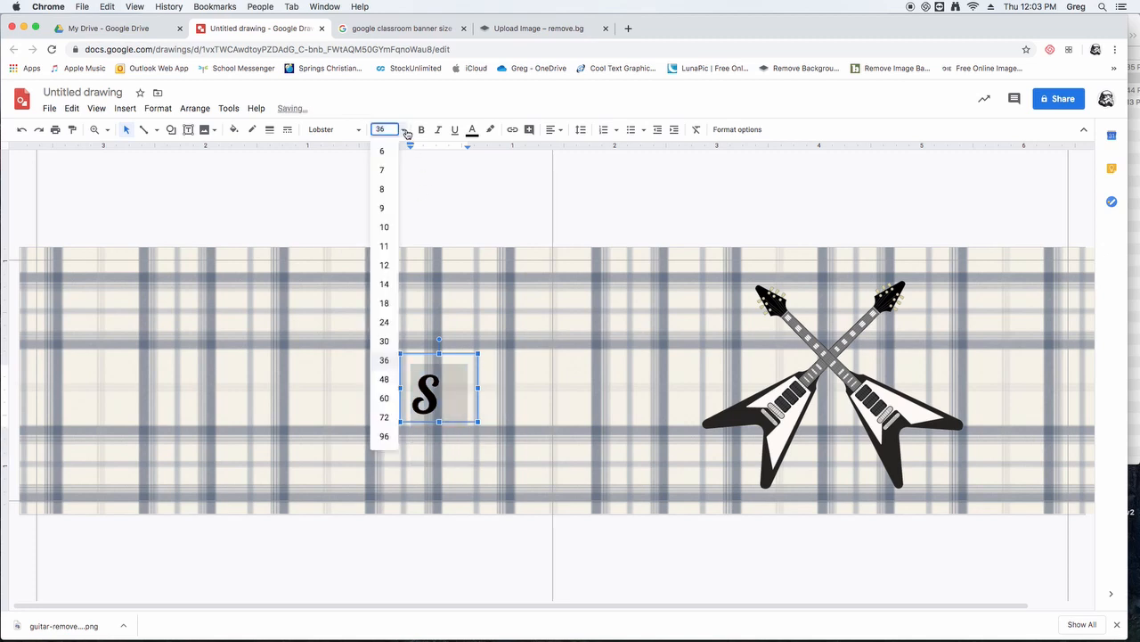
{"action": "left_click", "coordinate": [384, 341]}
{"action": "left_click", "coordinate": [385, 128]}
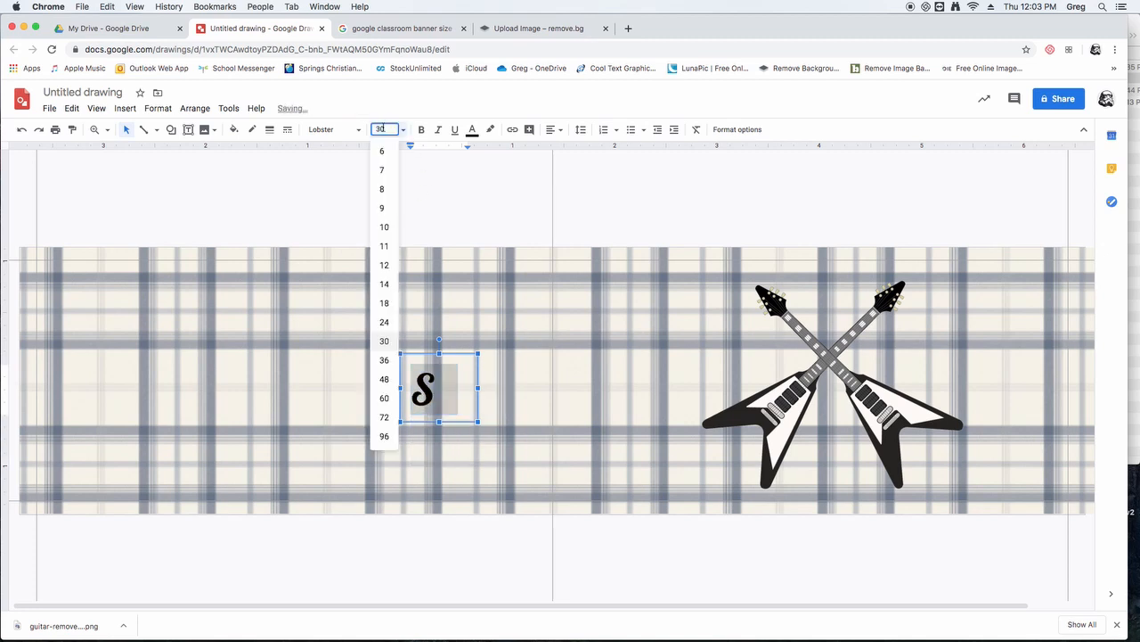
{"action": "left_click", "coordinate": [399, 117]}
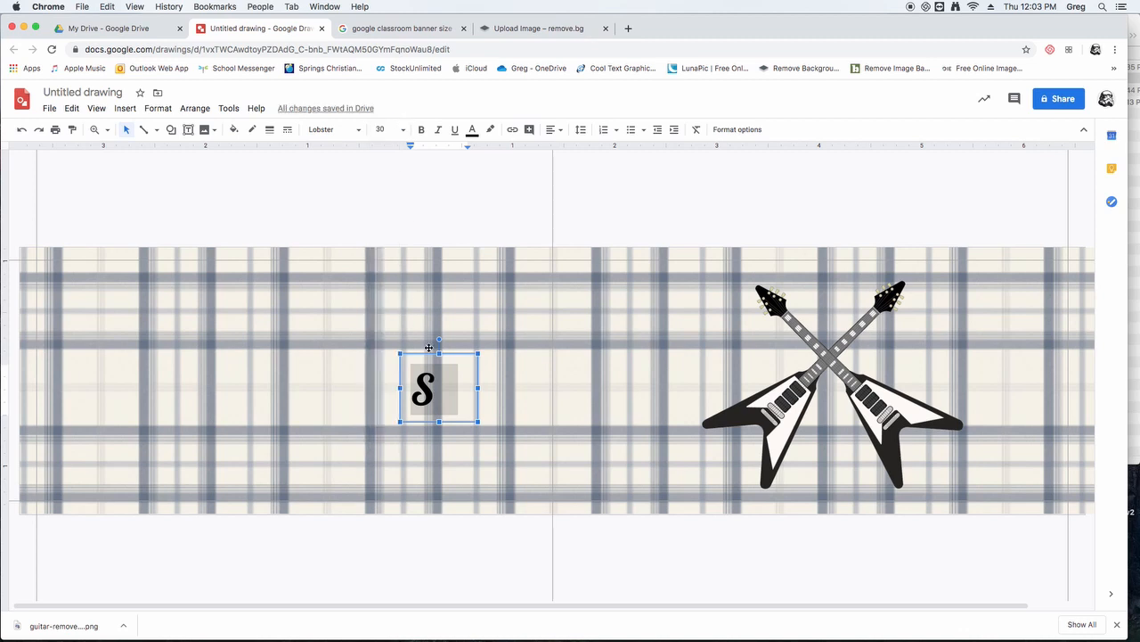
{"action": "left_click", "coordinate": [504, 349]}
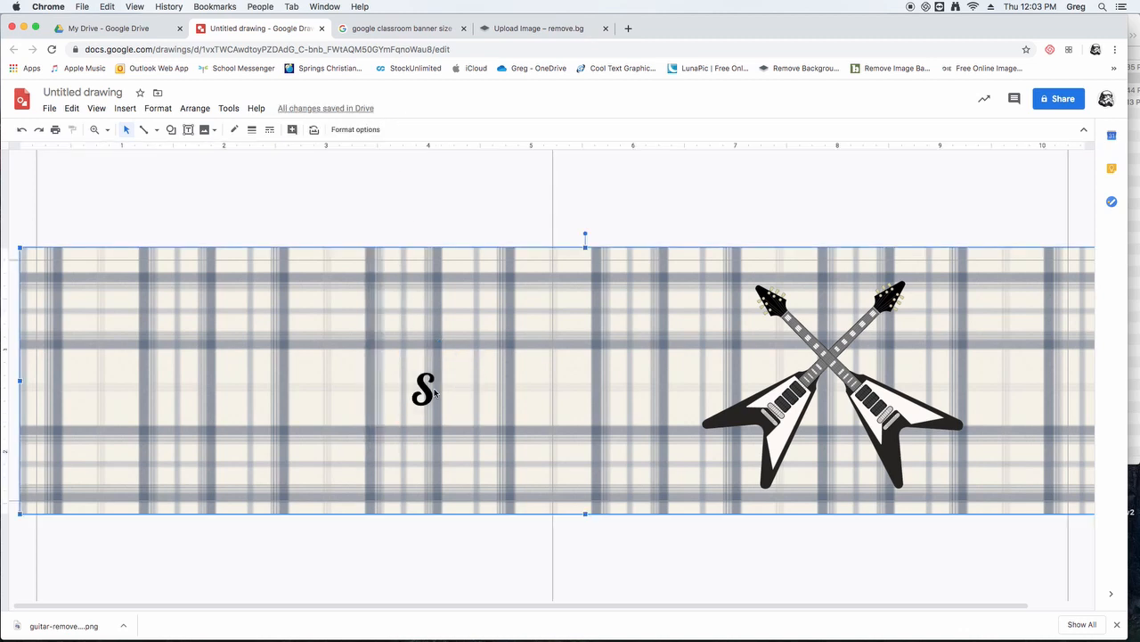
- Align the letter S to the vertical middle and horizontal centre of its text box
{"action": "left_click", "coordinate": [435, 393]}
{"action": "double_click", "coordinate": [426, 393]}
{"action": "double_click", "coordinate": [415, 393]}
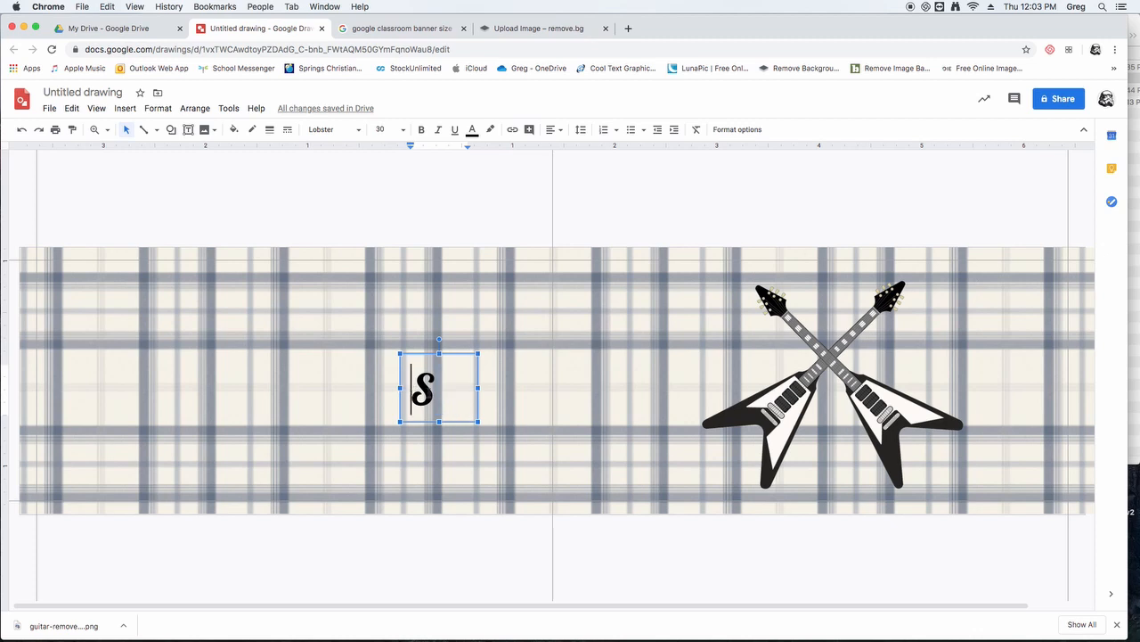
{"action": "left_click", "coordinate": [565, 131]}
{"action": "left_click", "coordinate": [574, 174]}
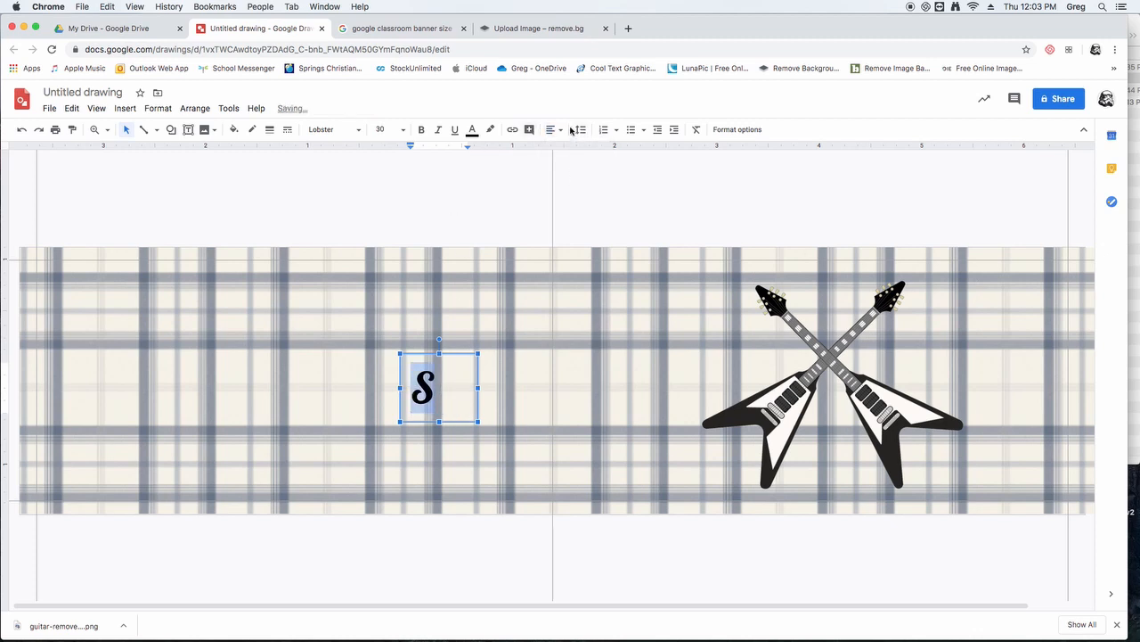
{"action": "left_click", "coordinate": [563, 132]}
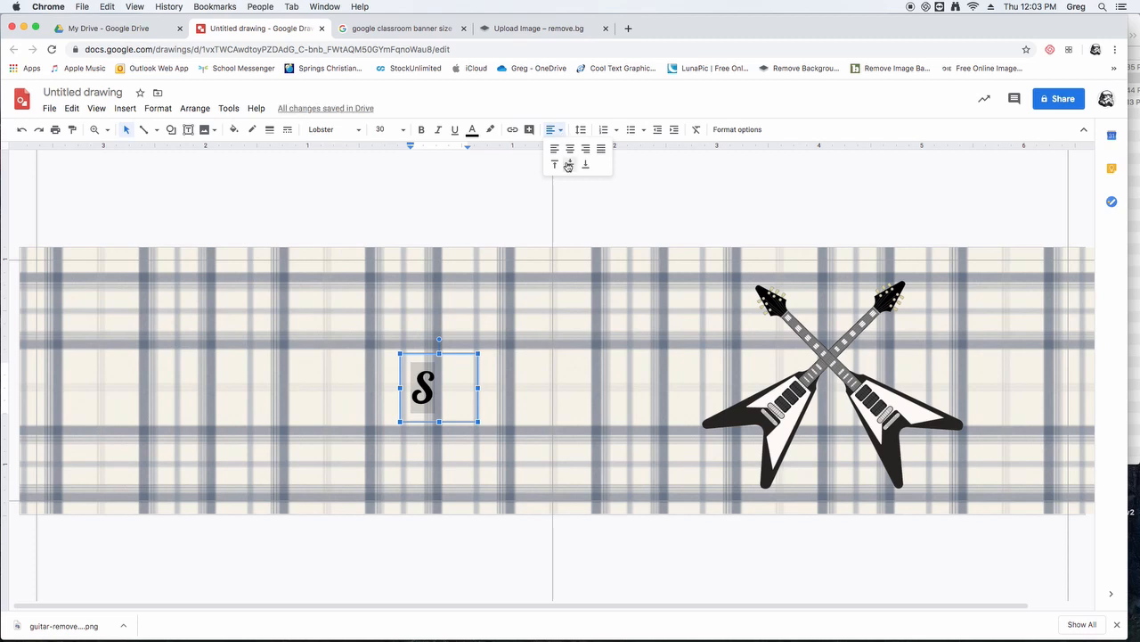
{"action": "left_click", "coordinate": [570, 148]}
{"action": "left_click", "coordinate": [512, 241]}
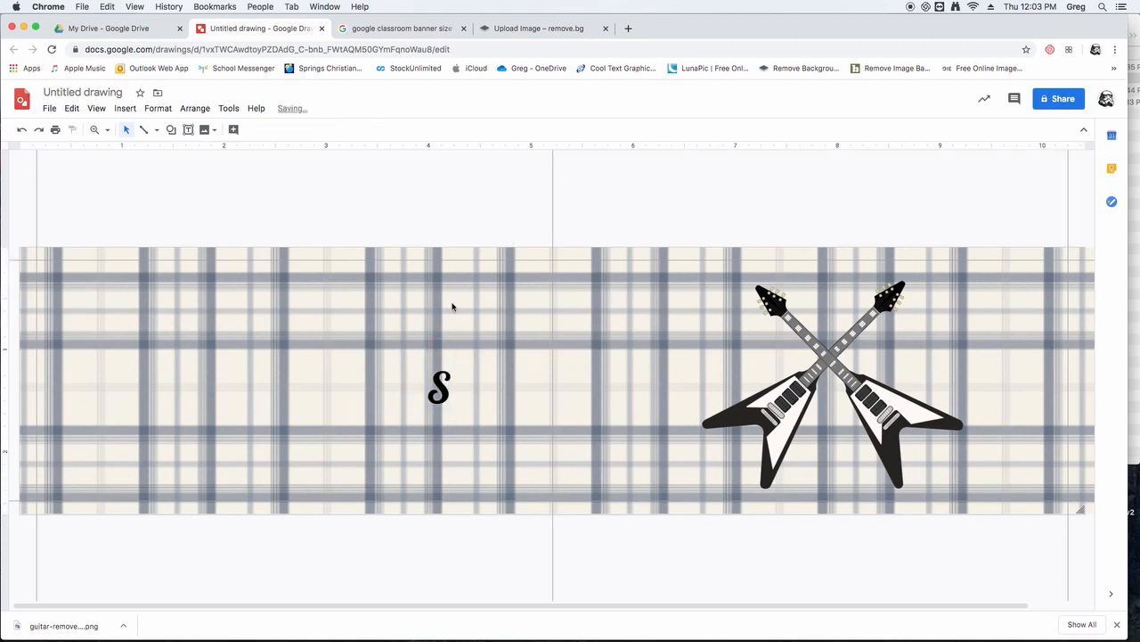
- Shrink the S text box to about 0.6 by 0.5 inches and place it in the gap left of the guitars' crossing
{"action": "left_click", "coordinate": [442, 407]}
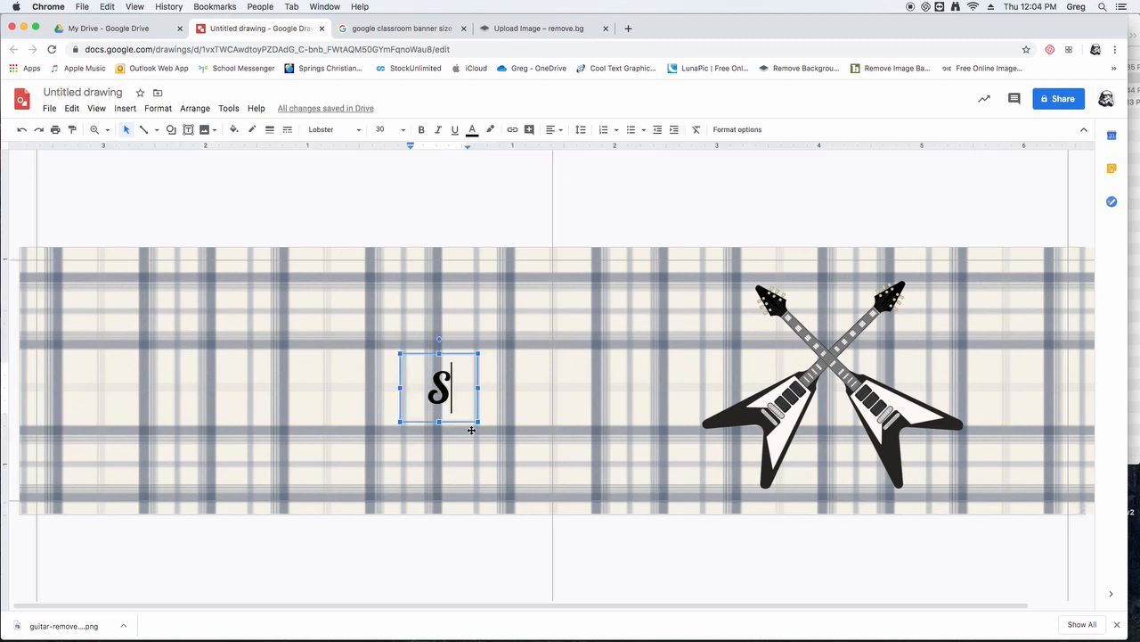
{"action": "left_click_drag", "start_coordinate": [478, 422], "coordinate": [466, 414]}
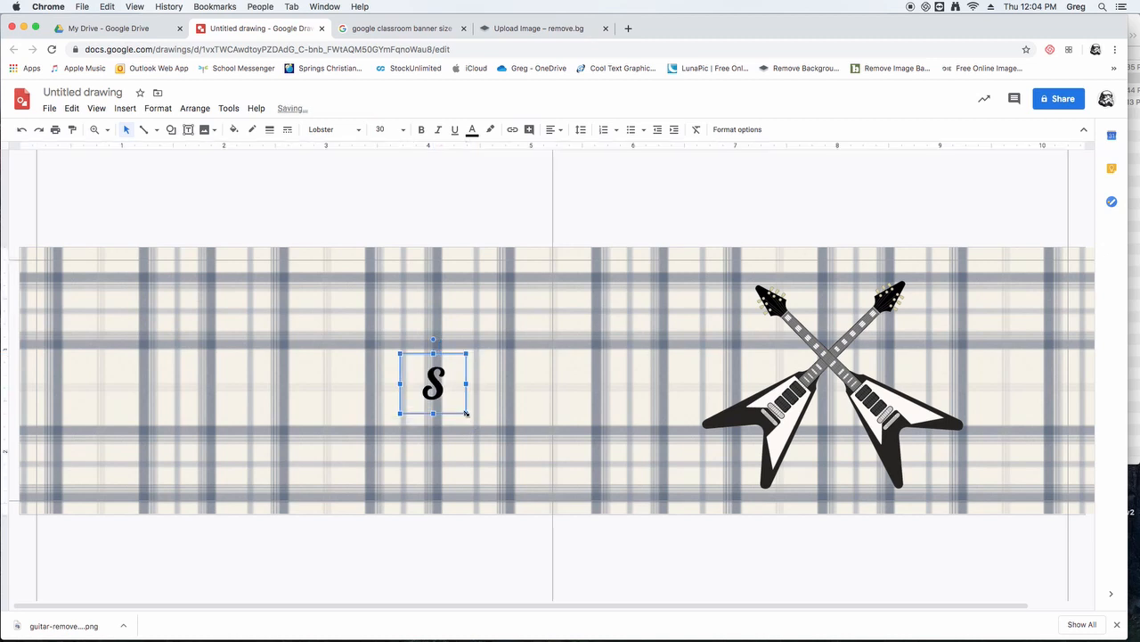
{"action": "left_click_drag", "start_coordinate": [444, 354], "coordinate": [764, 324]}
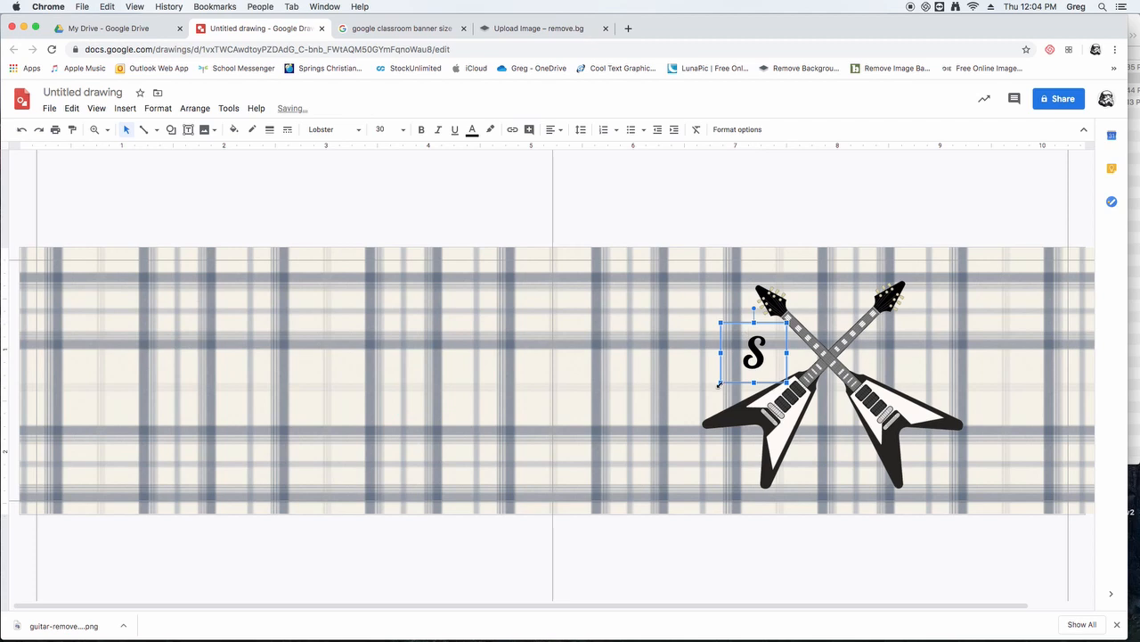
{"action": "left_click_drag", "start_coordinate": [720, 383], "coordinate": [727, 379]}
{"action": "left_click_drag", "start_coordinate": [749, 323], "coordinate": [751, 327]}
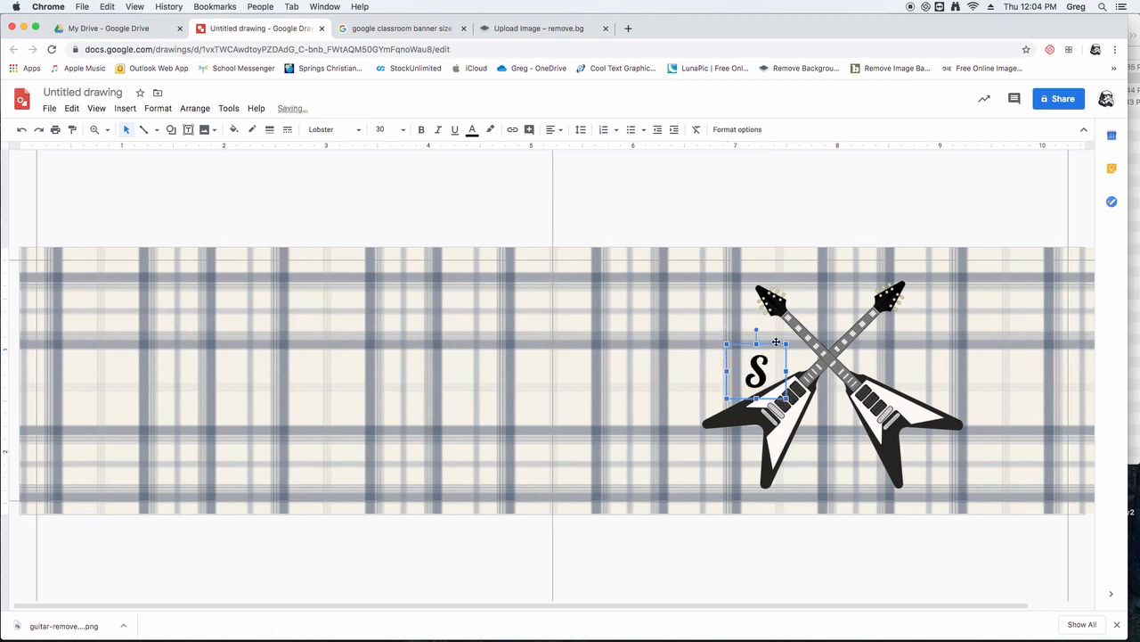
- Add a horizontal guide through the point where the guitars cross and centre the letter S vertically on it
{"action": "left_click_drag", "start_coordinate": [850, 148], "coordinate": [885, 360]}
{"action": "left_click", "coordinate": [753, 345]}
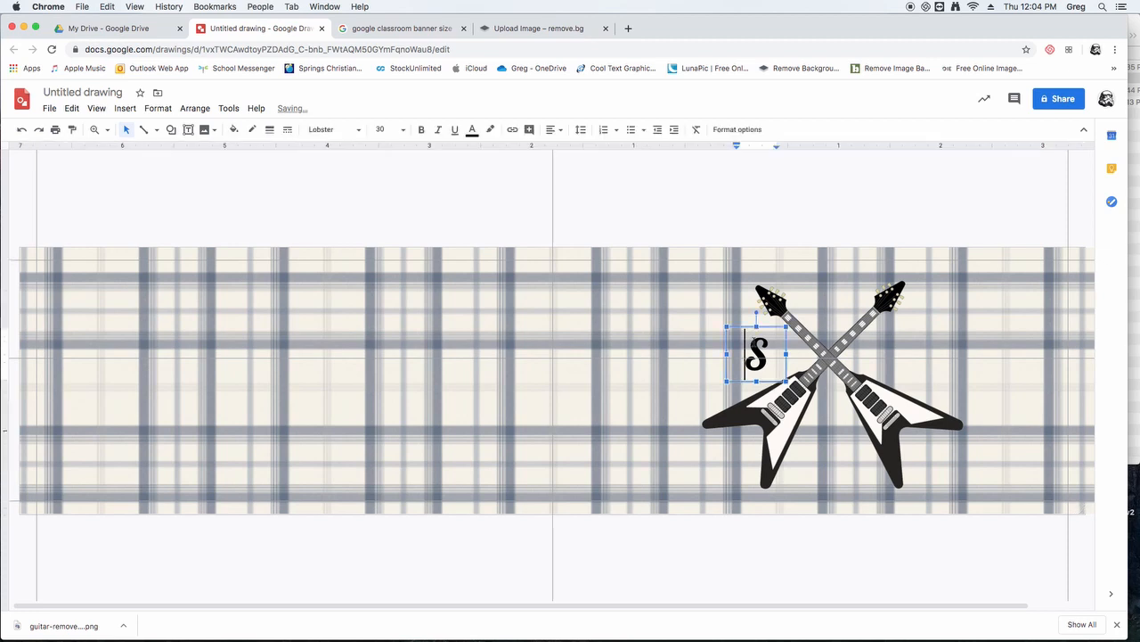
{"action": "left_click_drag", "start_coordinate": [741, 330], "coordinate": [741, 339]}
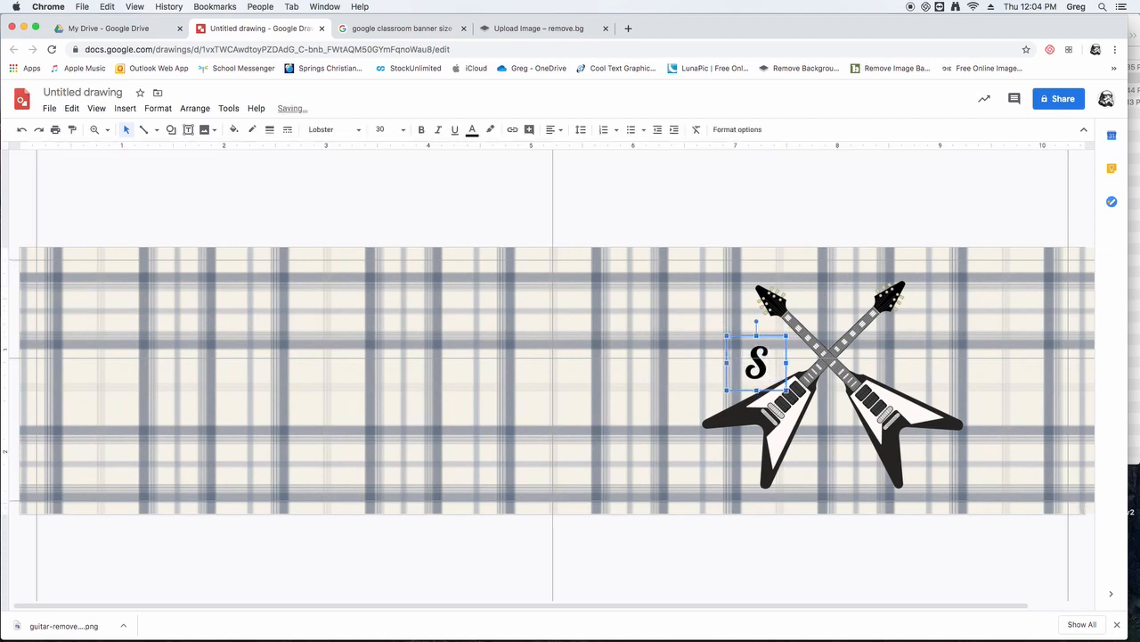
{"action": "key", "text": "shift+Up"}
{"action": "key", "text": "shift+Up"}
{"action": "key", "text": "shift+Up"}
{"action": "key", "text": "shift+Up"}
{"action": "key", "text": "shift+Up"}
{"action": "key", "text": "shift+Up"}
{"action": "key", "text": "shift+Up"}
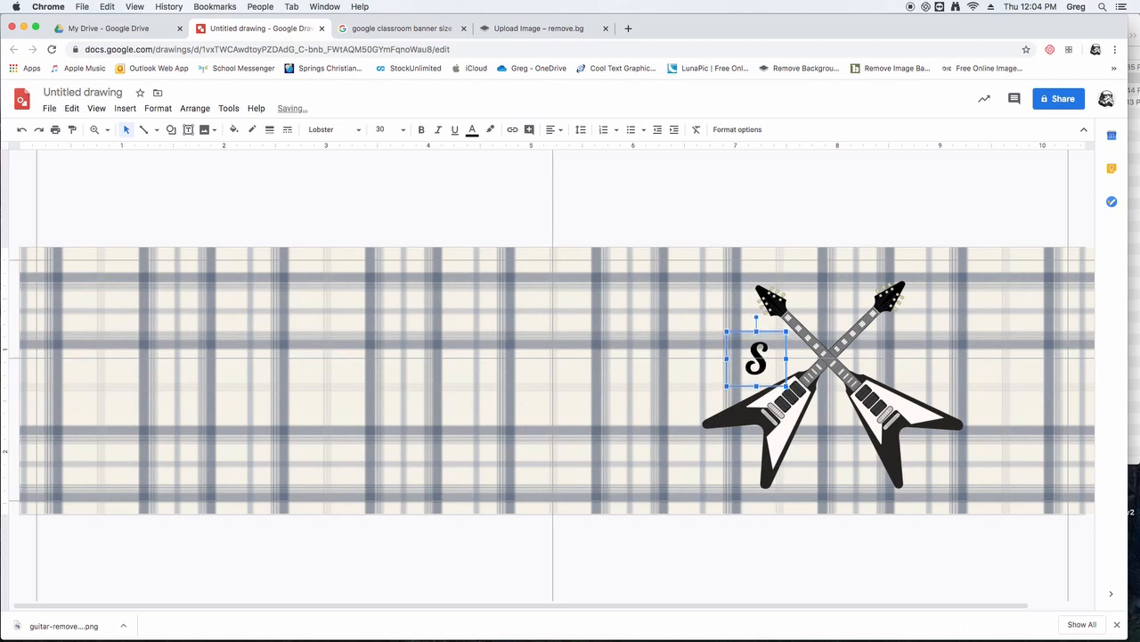
- Nudge the letter S right towards the guitars' crossing and back left to check its spacing
{"action": "key", "text": "Right"}
{"action": "key", "text": "Right"}
{"action": "key", "text": "Right"}
{"action": "key", "text": "Right"}
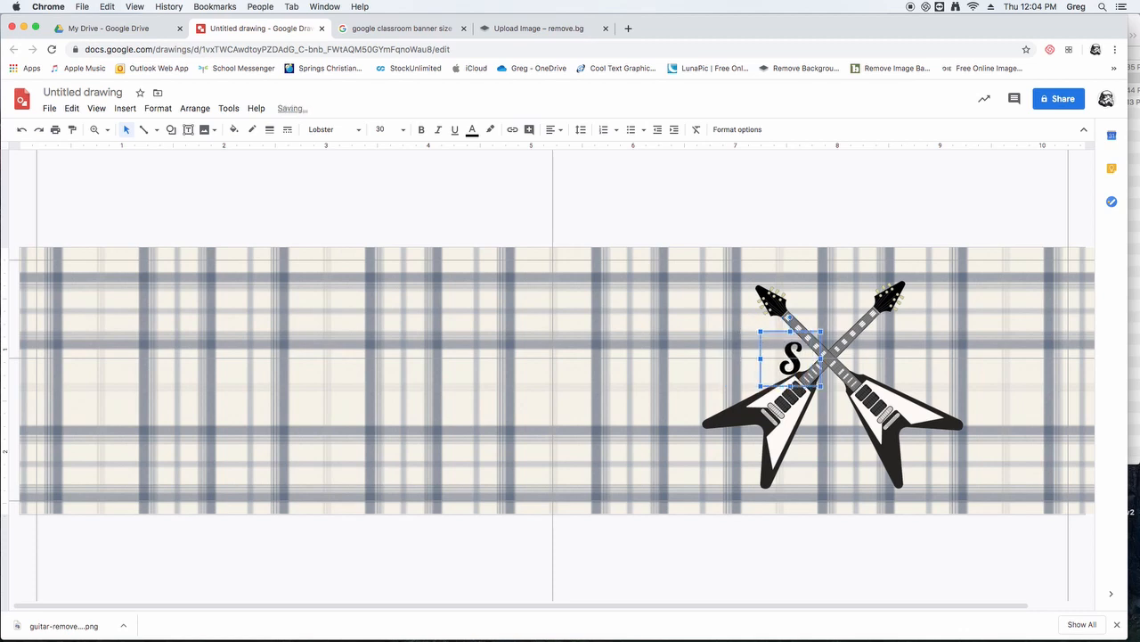
{"action": "key", "text": "Left"}
{"action": "key", "text": "Left"}
{"action": "key", "text": "Left"}
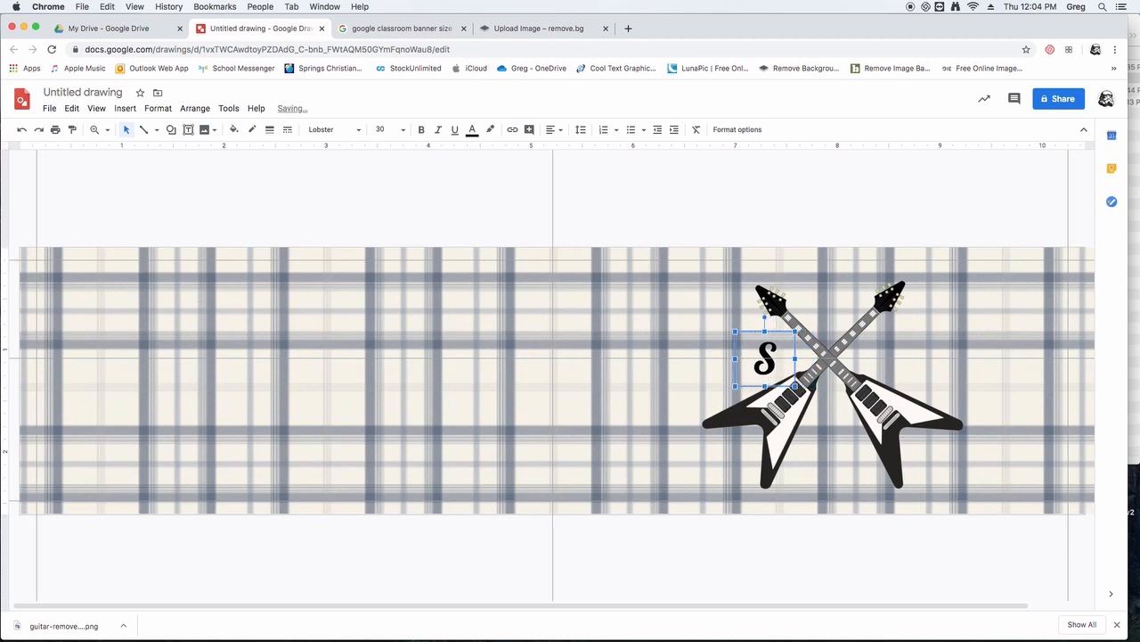
{"action": "key", "text": "Left"}
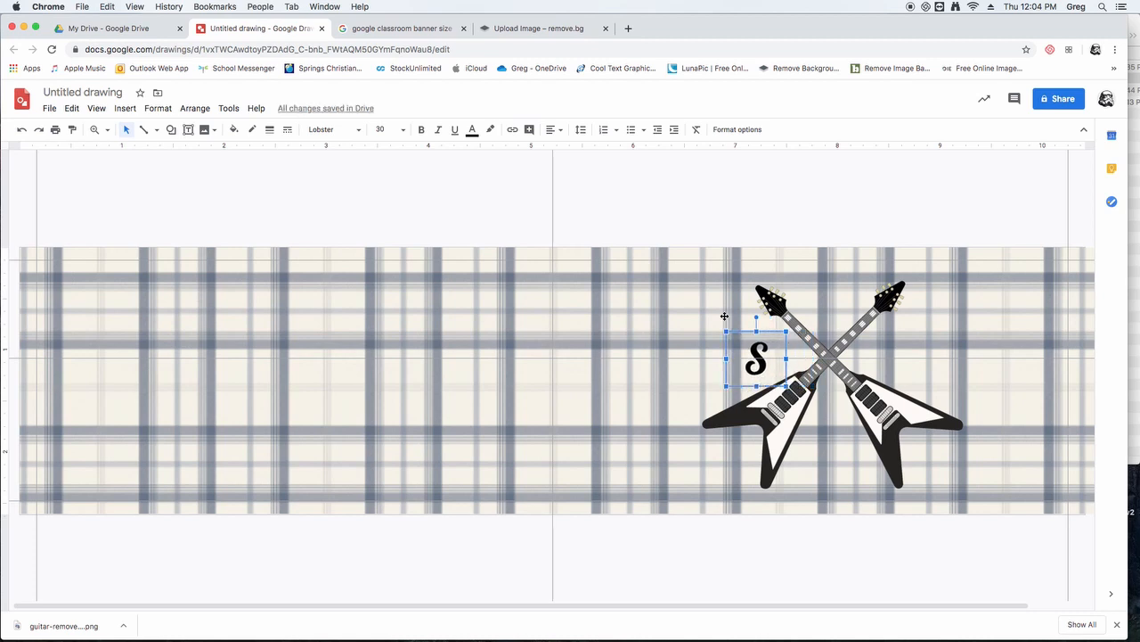
- Duplicate the letter S and position the copy in the gap right of the guitars' crossing, level with the original
{"action": "key", "text": "super+c"}
{"action": "key", "text": "super+v"}
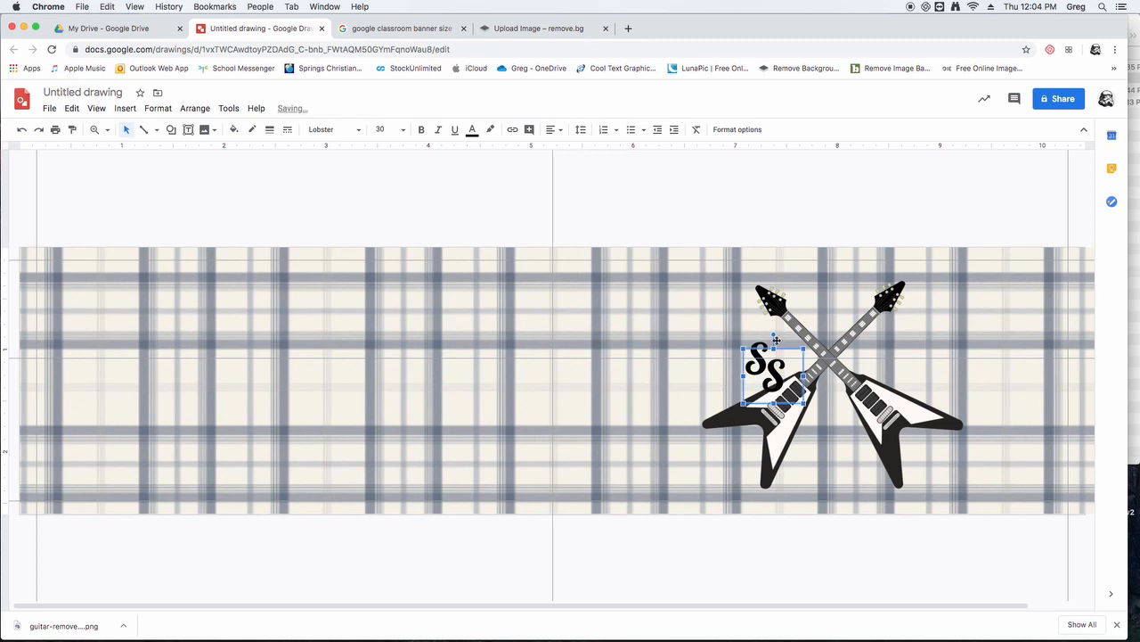
{"action": "left_click_drag", "start_coordinate": [789, 350], "coordinate": [911, 334]}
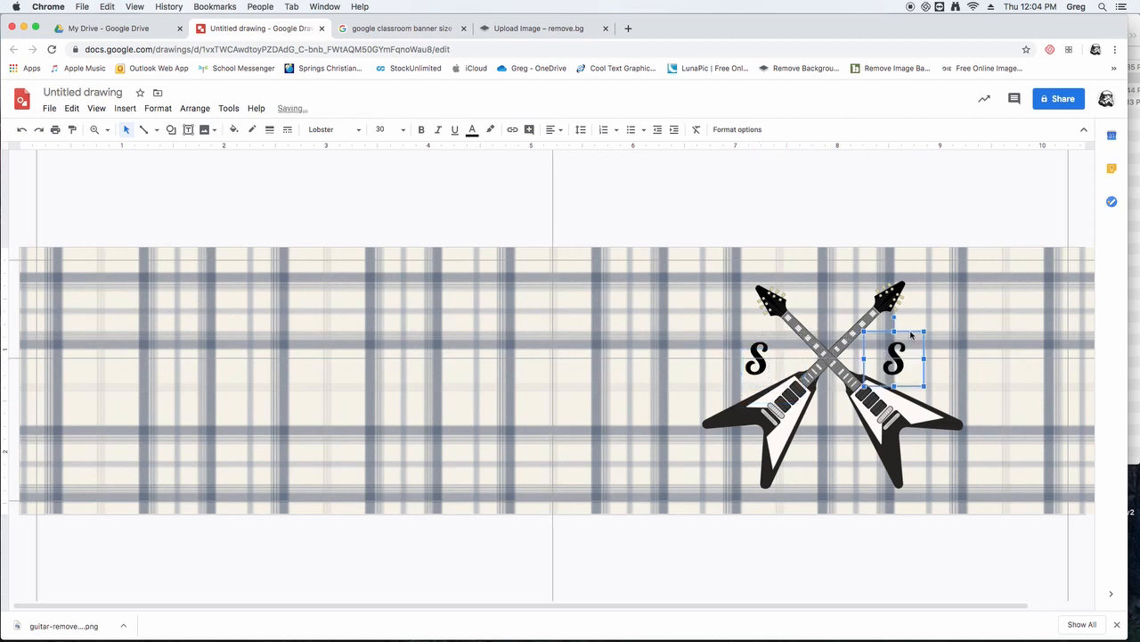
{"action": "key", "text": "Left"}
{"action": "key", "text": "Left"}
{"action": "key", "text": "Left"}
{"action": "key", "text": "Right"}
{"action": "key", "text": "Right"}
{"action": "key", "text": "Right"}
{"action": "key", "text": "Right"}
{"action": "key", "text": "Right"}
- Duplicate the right-hand letter S and place the copy above the crossing, between the two guitar heads
{"action": "left_click", "coordinate": [810, 219]}
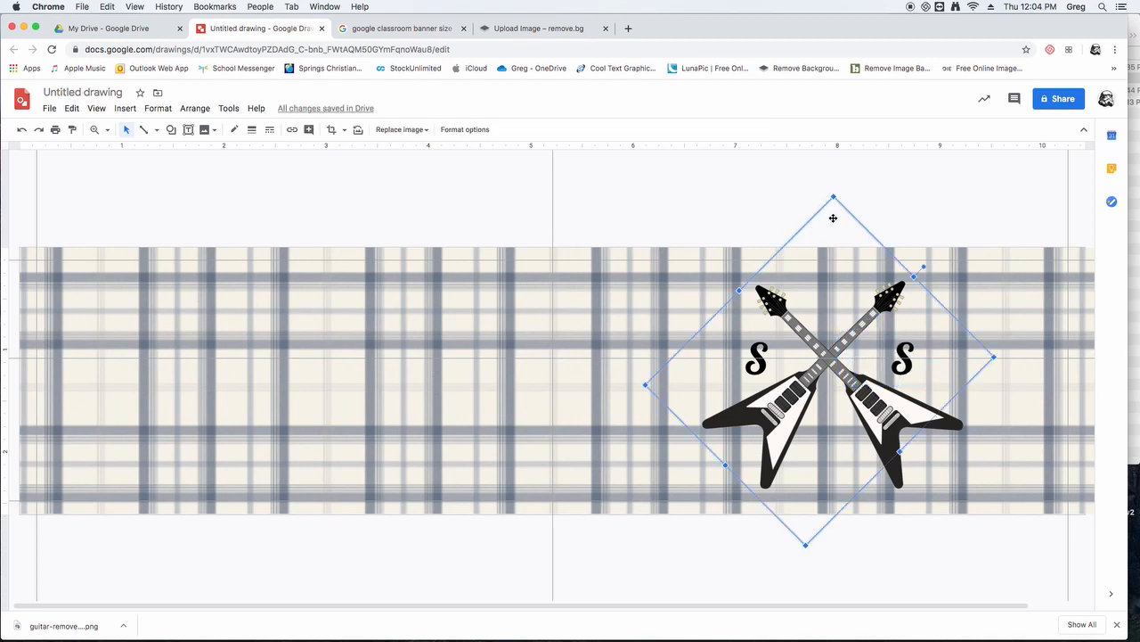
{"action": "left_click", "coordinate": [905, 355], "text": "shift"}
{"action": "left_click", "coordinate": [905, 352]}
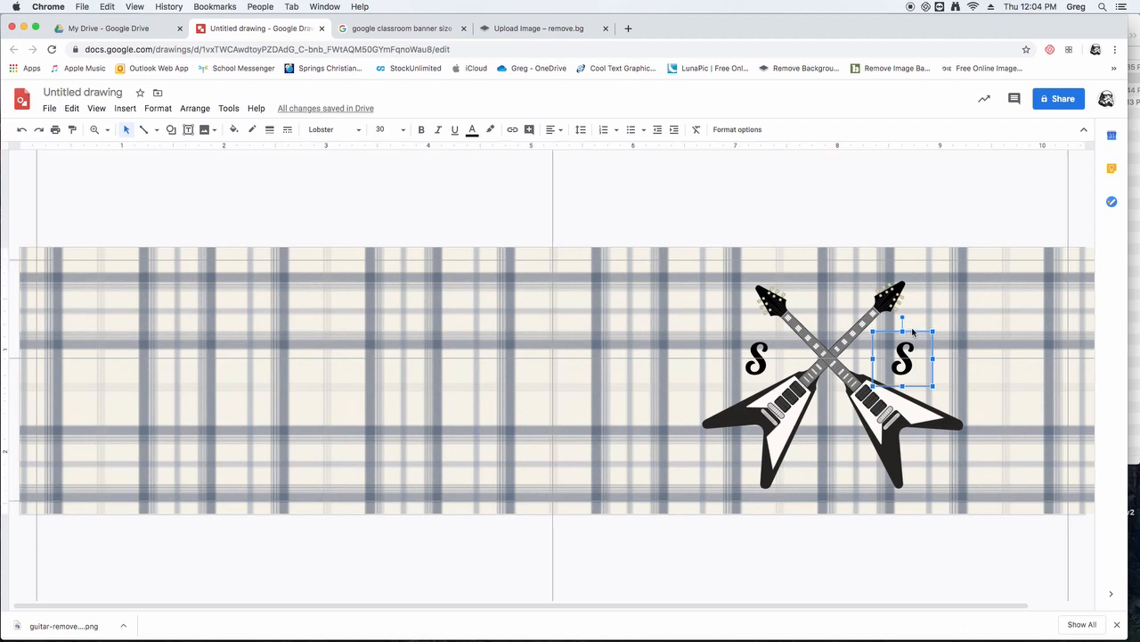
{"action": "left_click_drag", "start_coordinate": [912, 331], "coordinate": [928, 348]}
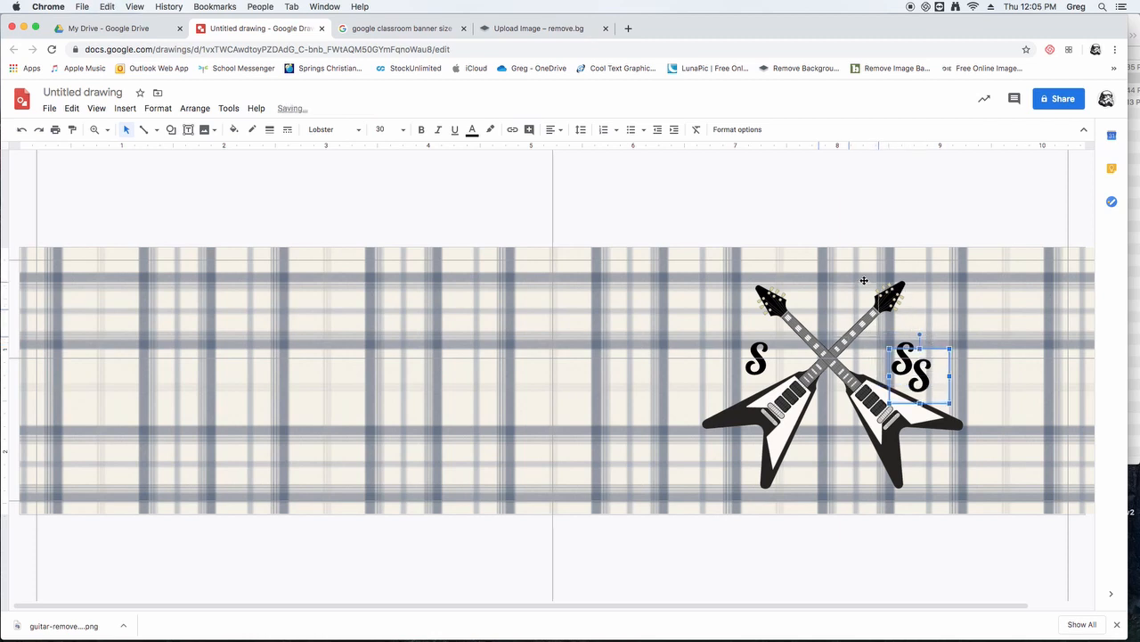
{"action": "left_click_drag", "start_coordinate": [846, 272], "coordinate": [846, 272]}
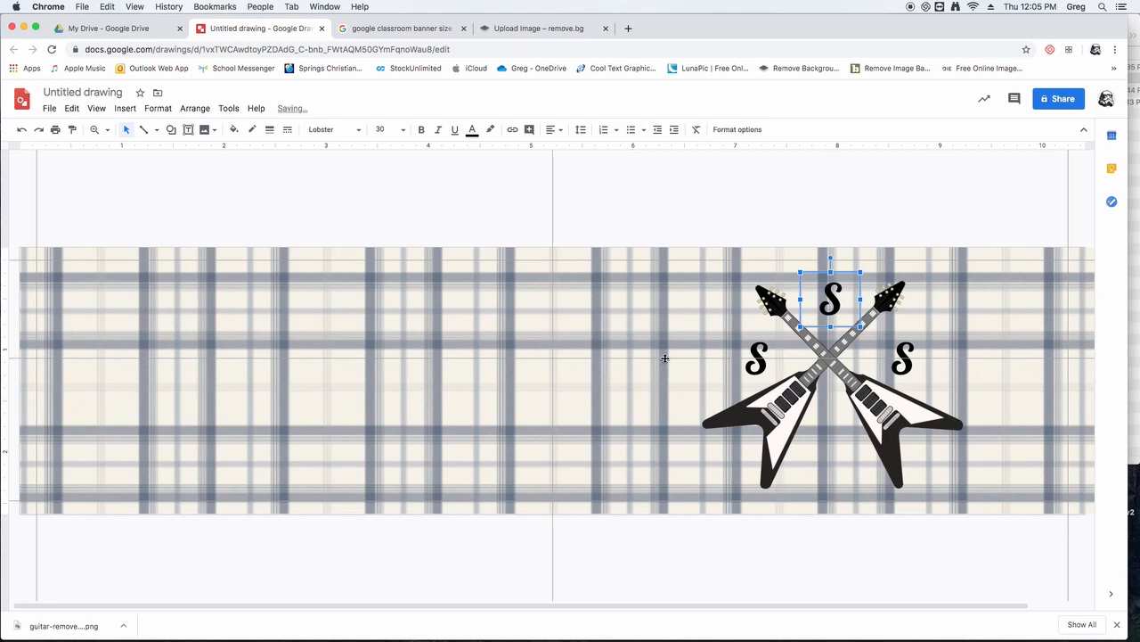
- Replace the horizontal guide with a vertical one through the guitars' crossing at about 7.9 inches and centre the upper S on it
{"action": "left_click_drag", "start_coordinate": [664, 357], "coordinate": [659, 137]}
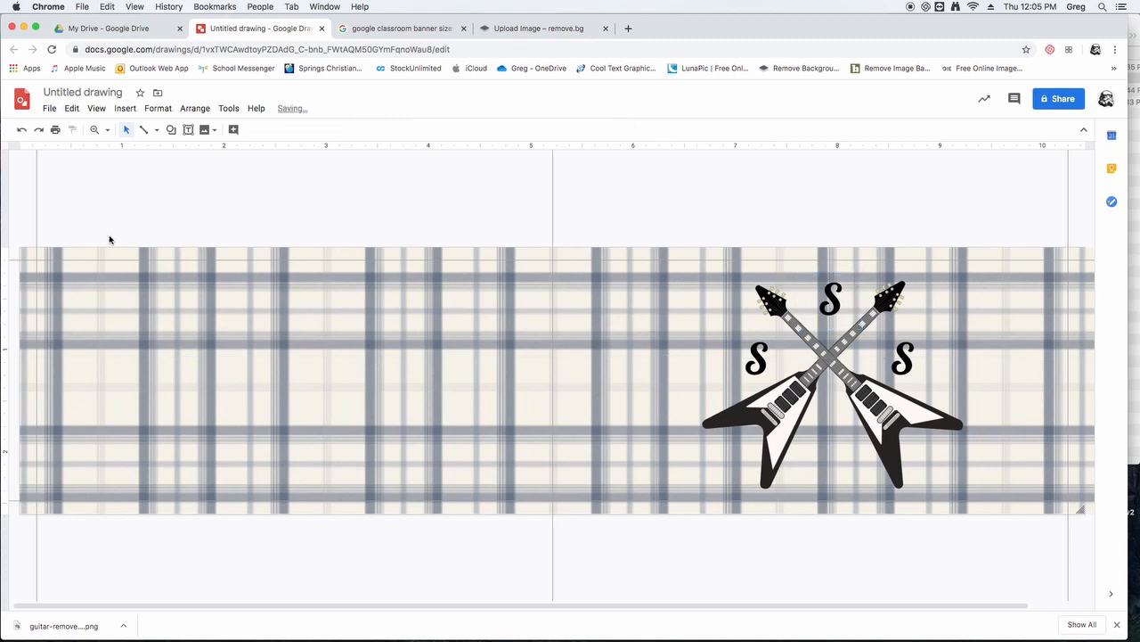
{"action": "mouse_move", "coordinate": [3, 270]}
{"action": "left_mouse_down"}
{"action": "mouse_move", "coordinate": [900, 256]}
{"action": "mouse_move", "coordinate": [828, 248]}
{"action": "left_mouse_up"}
{"action": "left_click", "coordinate": [839, 278]}
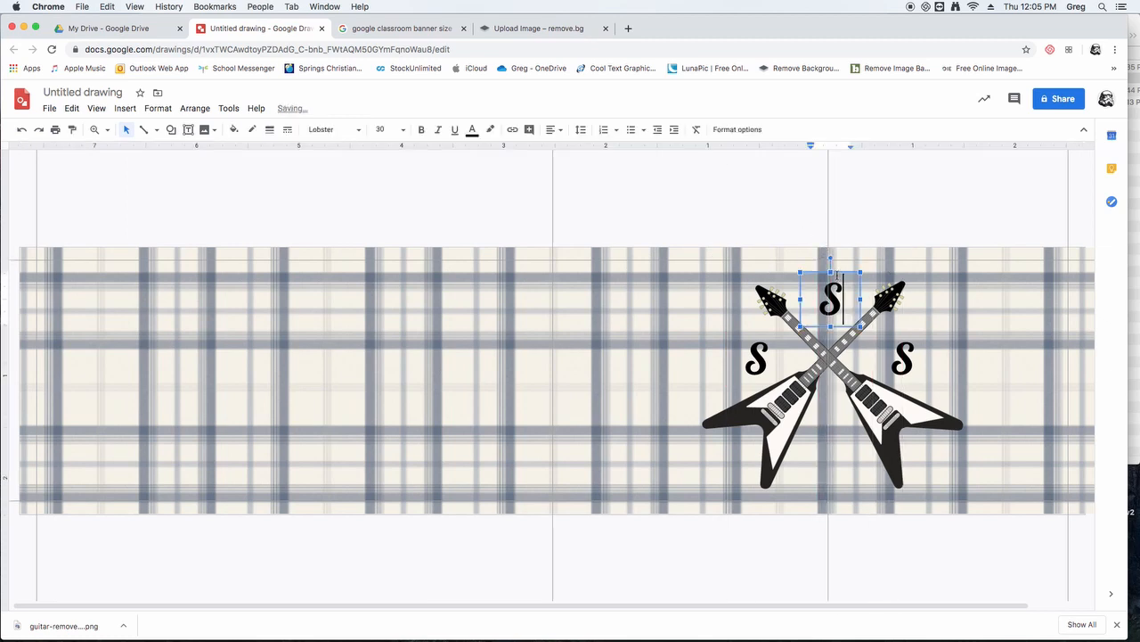
{"action": "key", "text": "Up"}
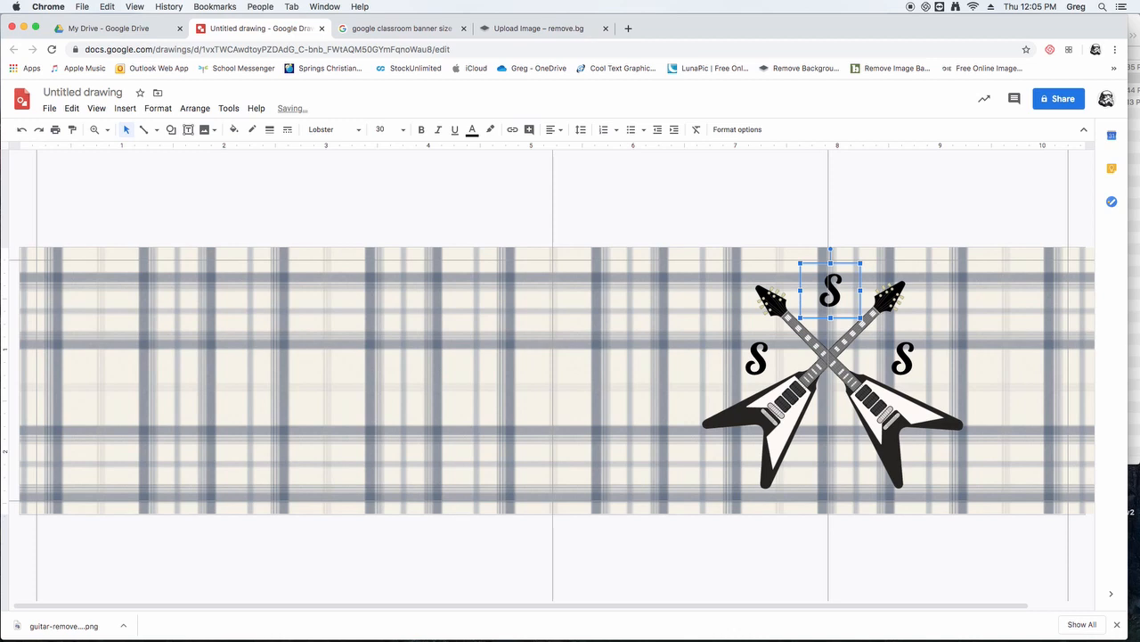
{"action": "key", "text": "shift+Left"}
{"action": "key", "text": "shift+Left"}
{"action": "key", "text": "shift+Left"}
{"action": "key", "text": "shift+Left"}
- Adjust the upper letter S vertically along the guide until it sits level with the guitar heads
{"action": "key", "text": "shift+Down"}
{"action": "key", "text": "shift+Down"}
{"action": "key", "text": "shift+Down"}
{"action": "key", "text": "shift+Down"}
{"action": "key", "text": "shift+Down"}
{"action": "key", "text": "shift+Down"}
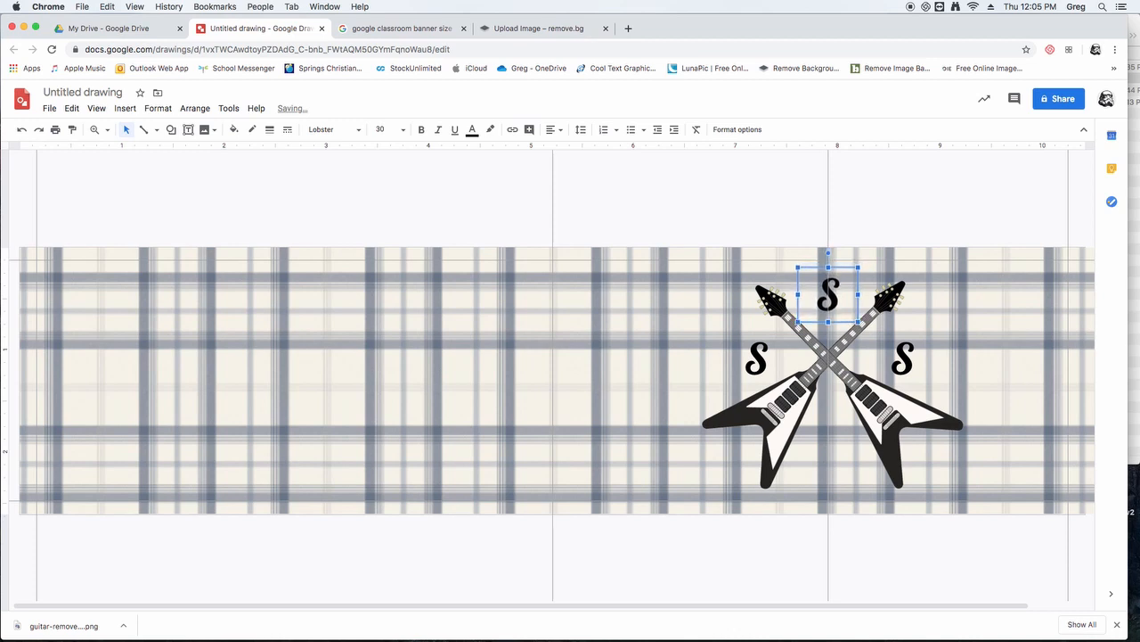
{"action": "key", "text": "Down"}
{"action": "key", "text": "Down"}
{"action": "key", "text": "Down"}
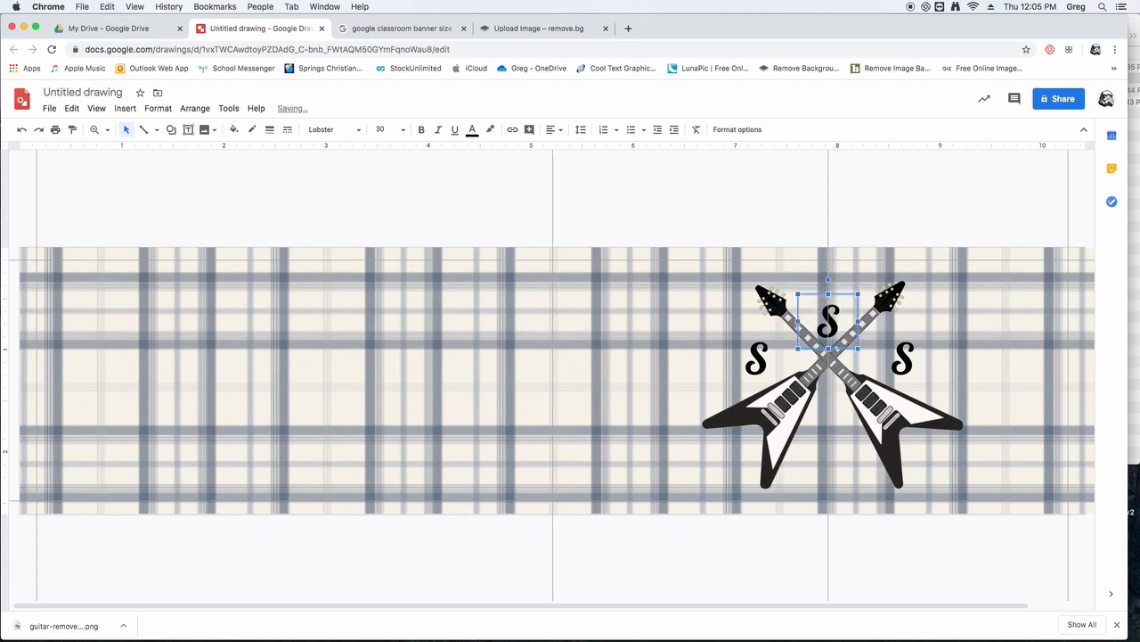
{"action": "key", "text": "Up"}
{"action": "key", "text": "Up"}
{"action": "key", "text": "Up"}
{"action": "key", "text": "Up"}
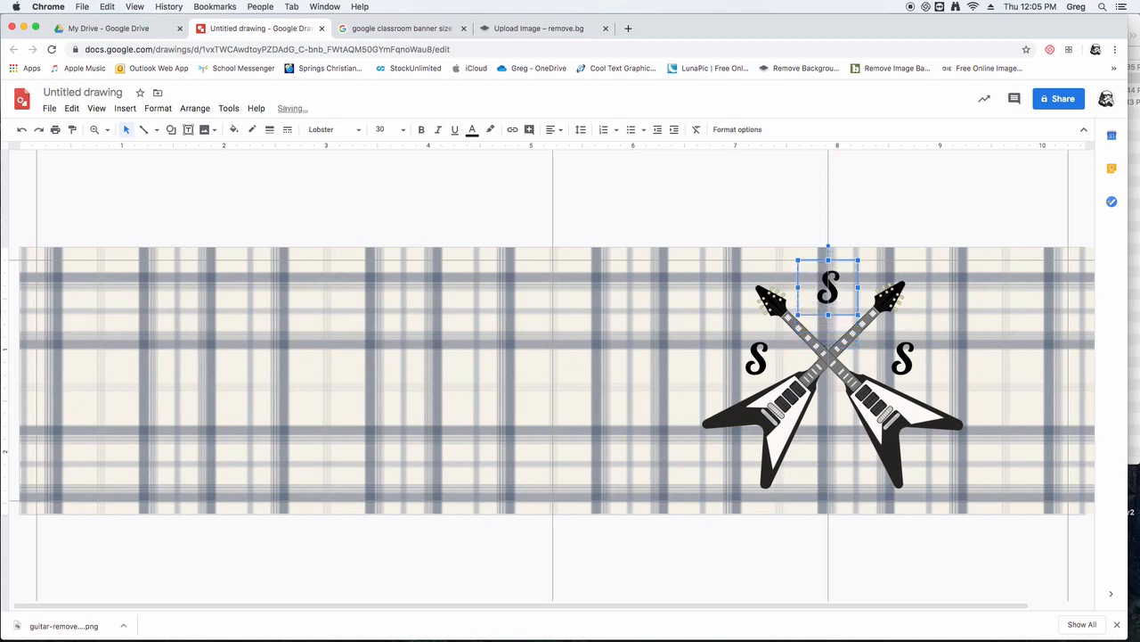
{"action": "key", "text": "Down"}
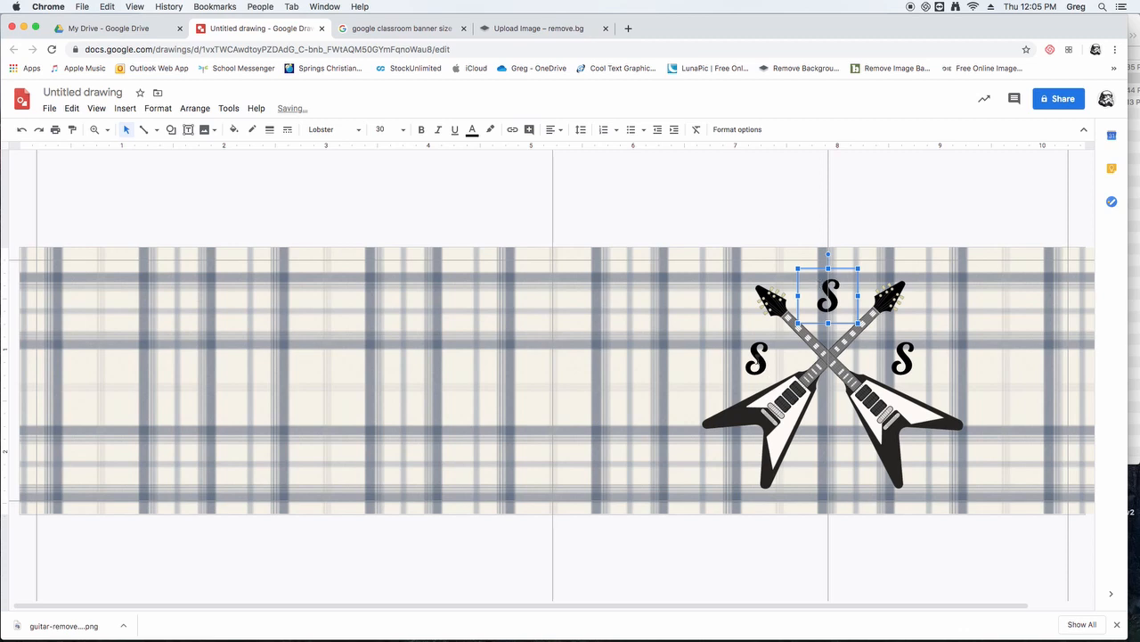
- Move the left and right letters S closer to the guitars' crossing so they sit evenly on both sides
{"action": "left_click", "coordinate": [755, 343]}
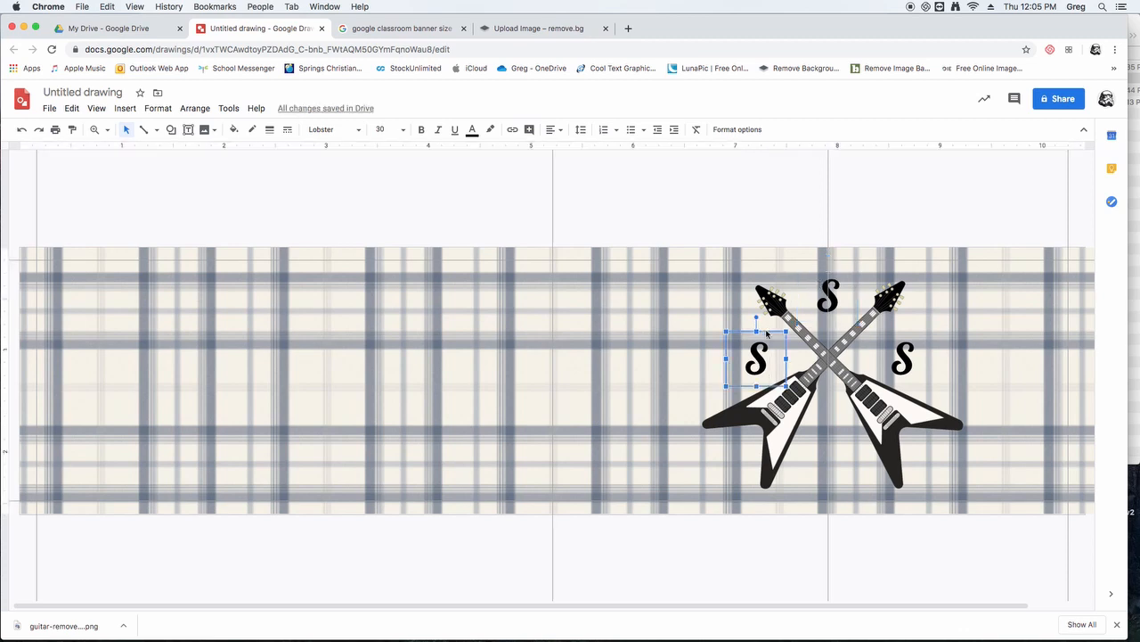
{"action": "left_click_drag", "start_coordinate": [767, 333], "coordinate": [775, 333]}
{"action": "left_click", "coordinate": [899, 348]}
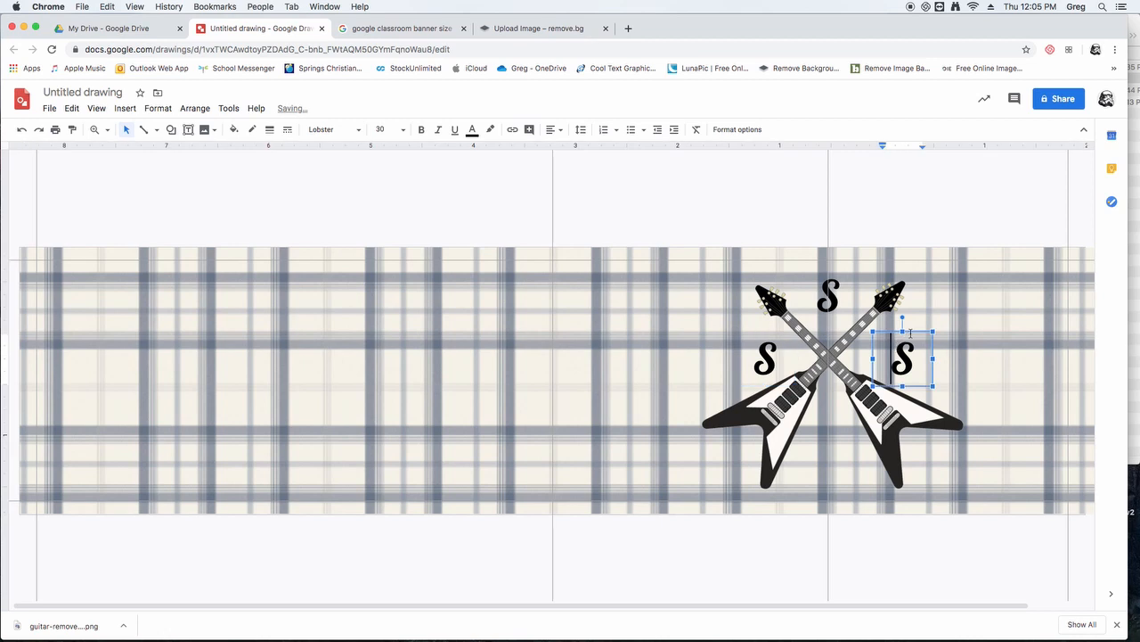
{"action": "key", "text": "shift+Left"}
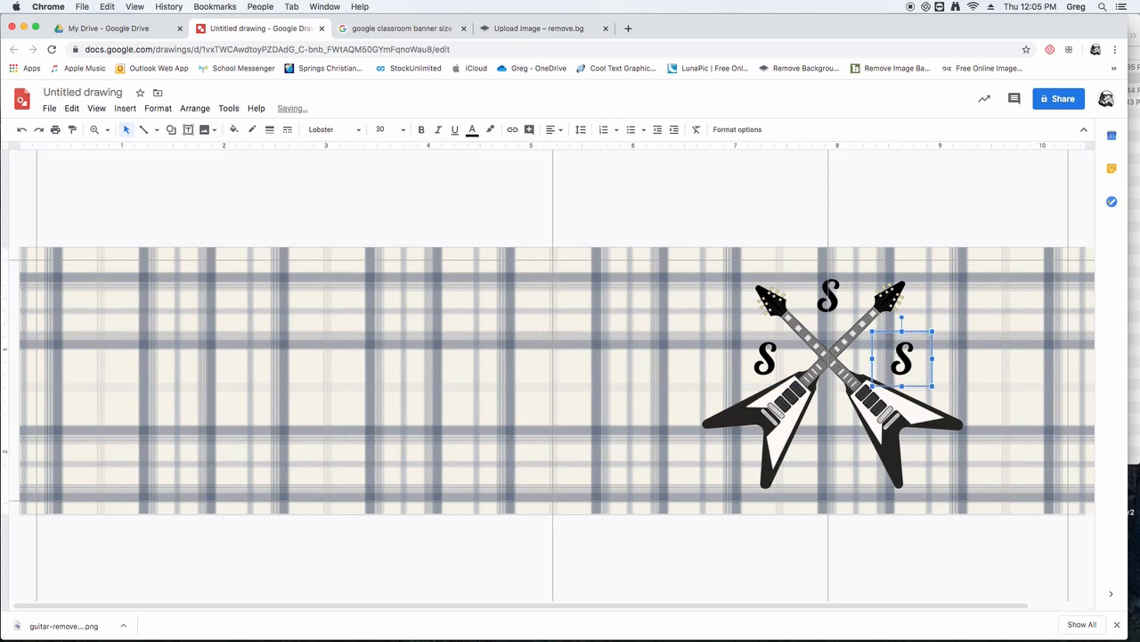
{"action": "key", "text": "shift+Right"}
{"action": "key", "text": "Left"}
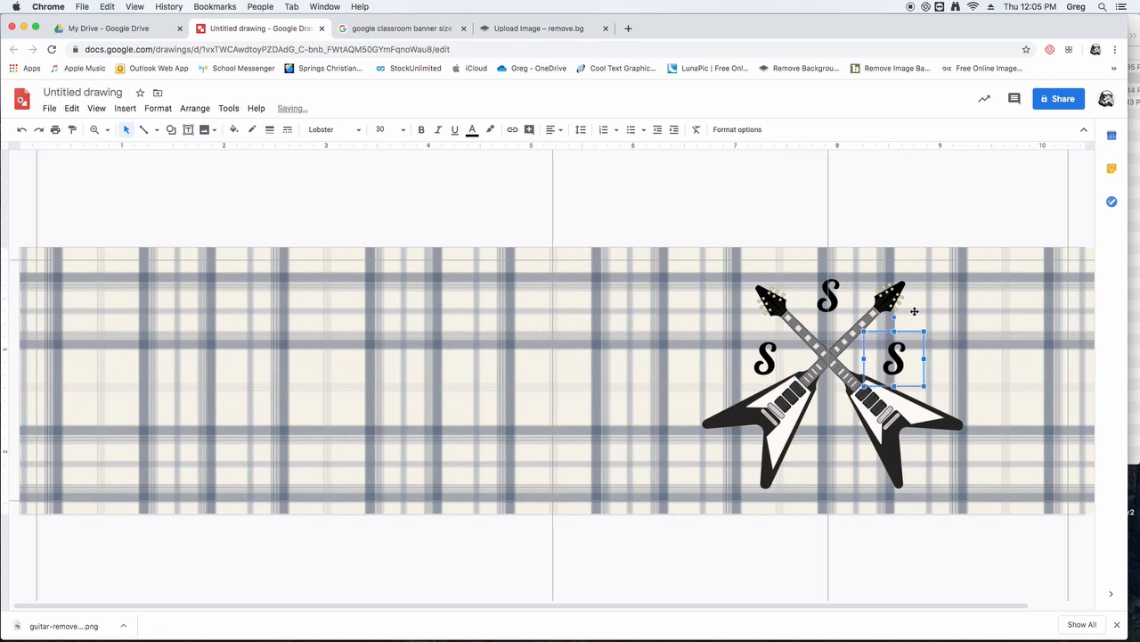
{"action": "left_click", "coordinate": [887, 212]}
- Change the upper letter to C and the right-hand letter to A
{"action": "left_click", "coordinate": [821, 312]}
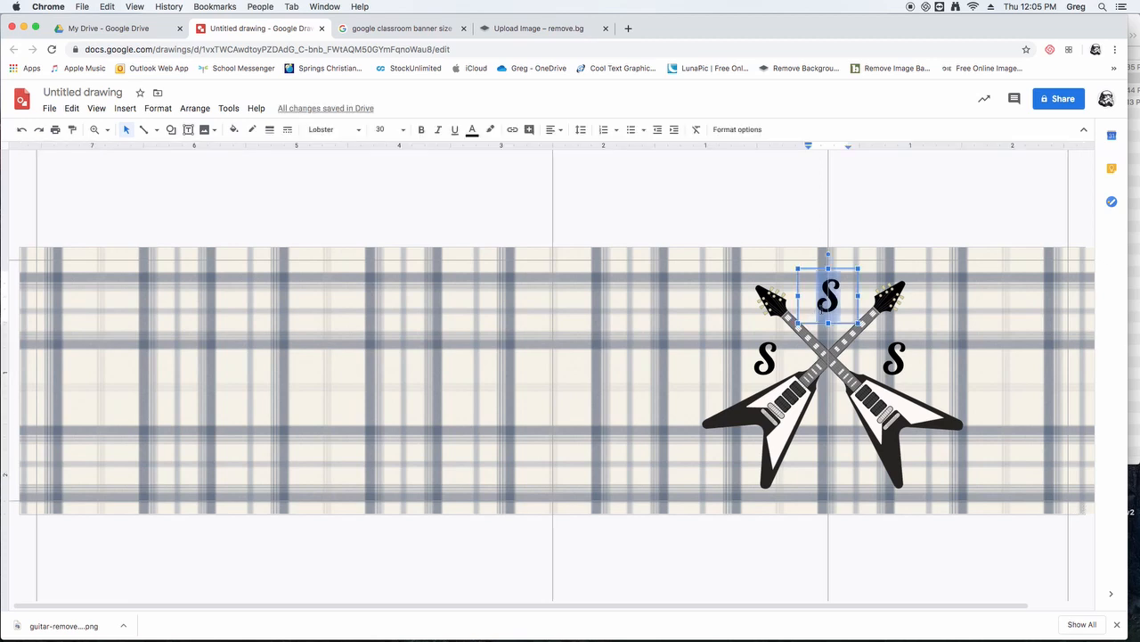
{"action": "type", "text": "C"}
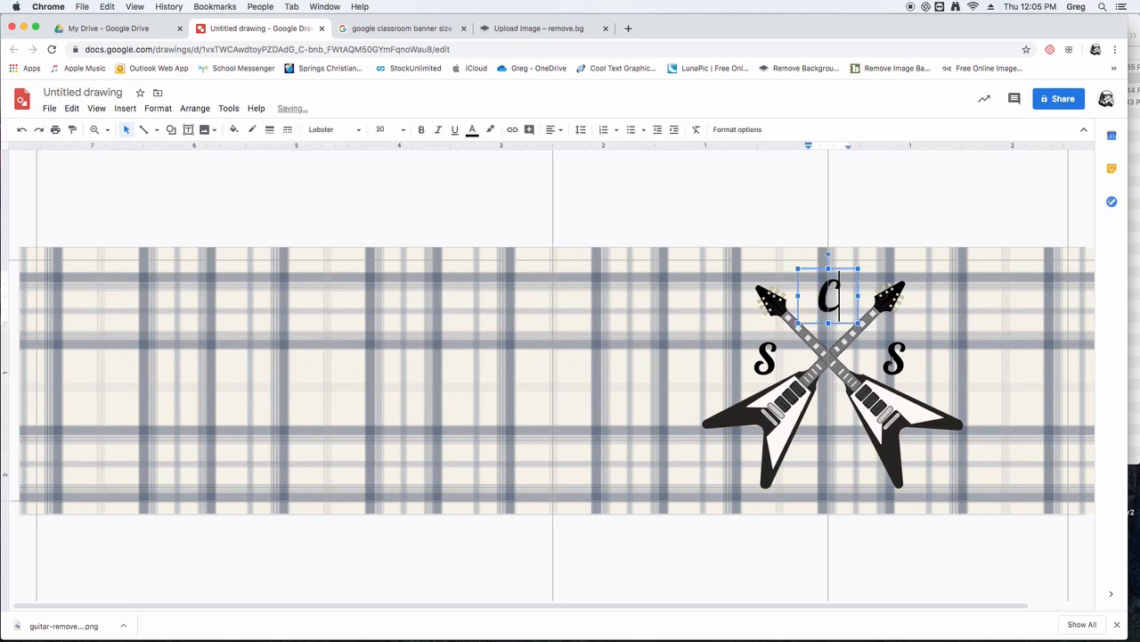
{"action": "double_click", "coordinate": [892, 361]}
{"action": "type", "text": "A"}
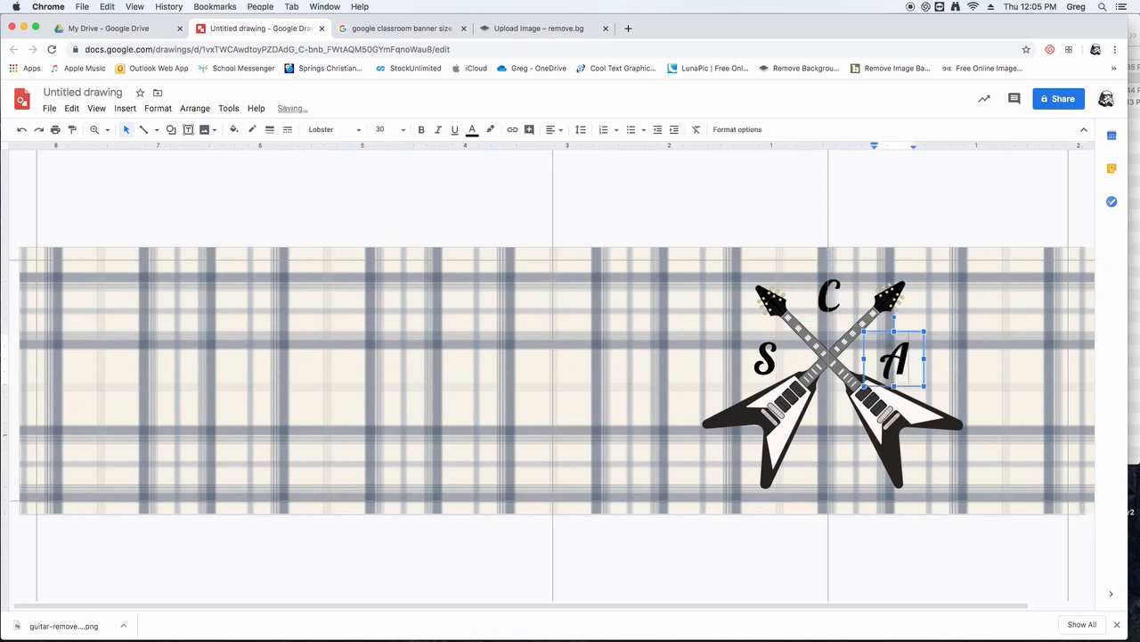
{"action": "left_click", "coordinate": [611, 214]}
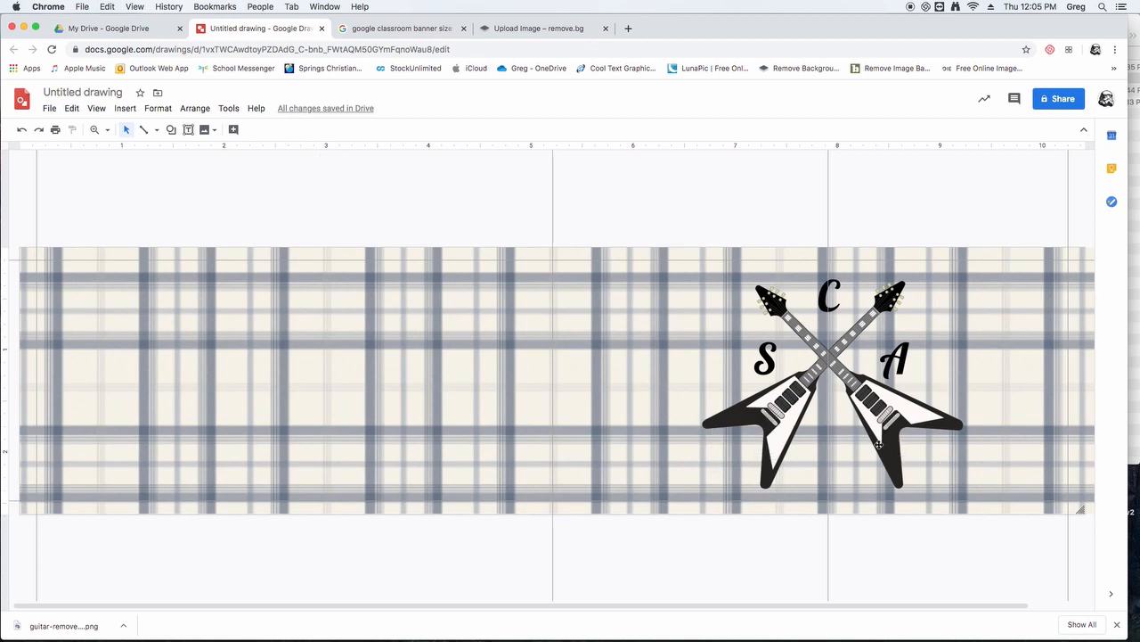
- Draw a ribbon callout about 3 inches wide across the lower ends of the guitars and centre it beneath their crossing
{"action": "left_click", "coordinate": [171, 130]}
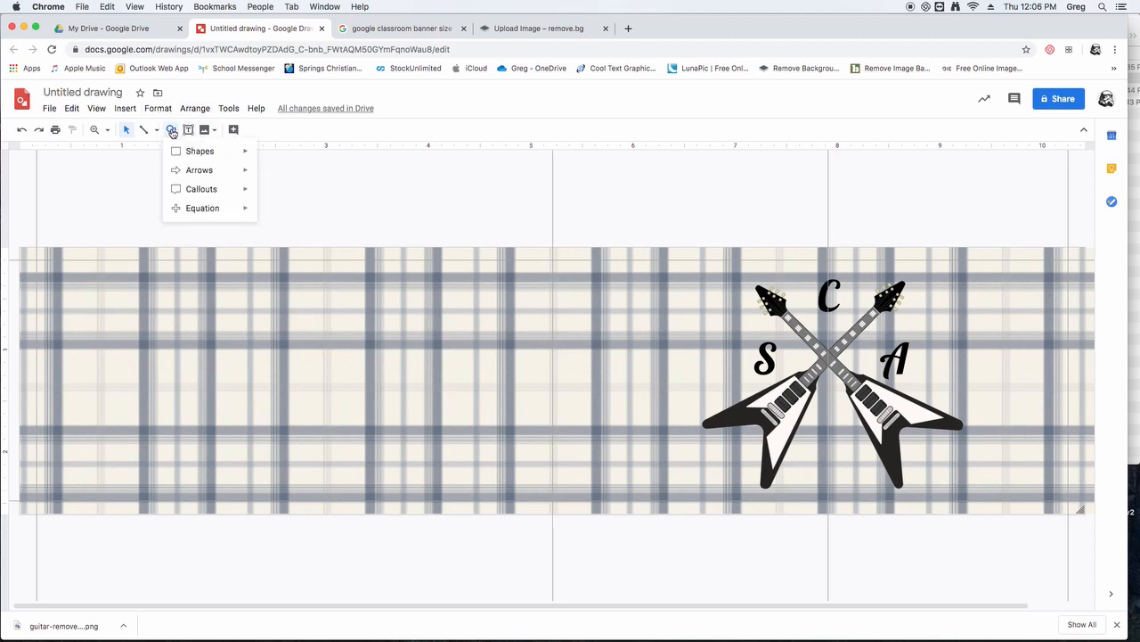
{"action": "mouse_move", "coordinate": [191, 190]}
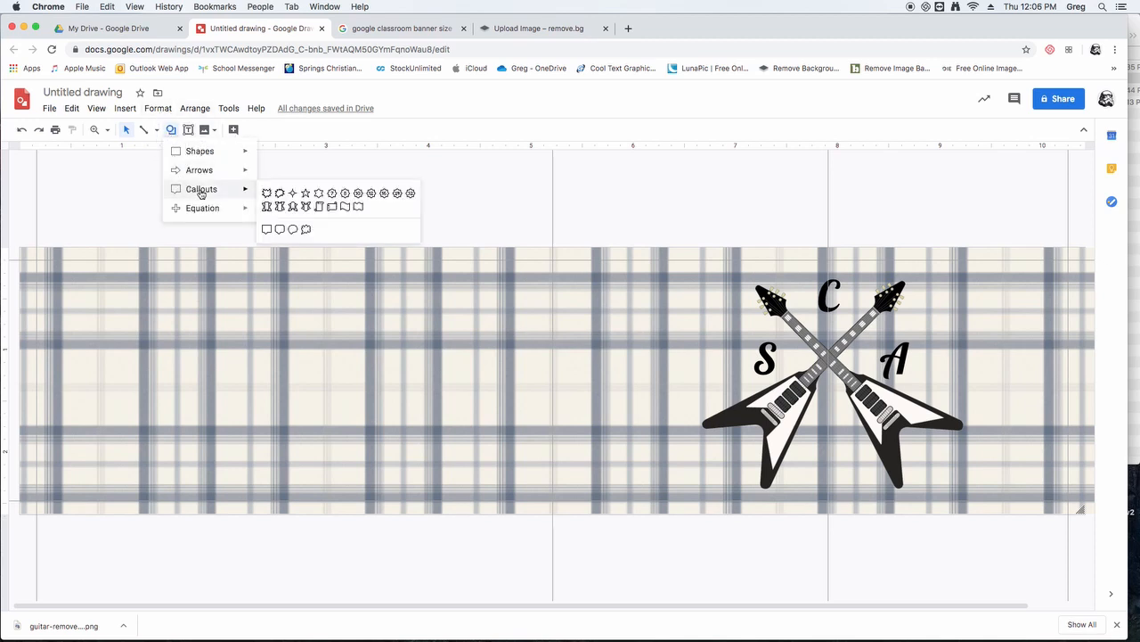
{"action": "left_click", "coordinate": [280, 209]}
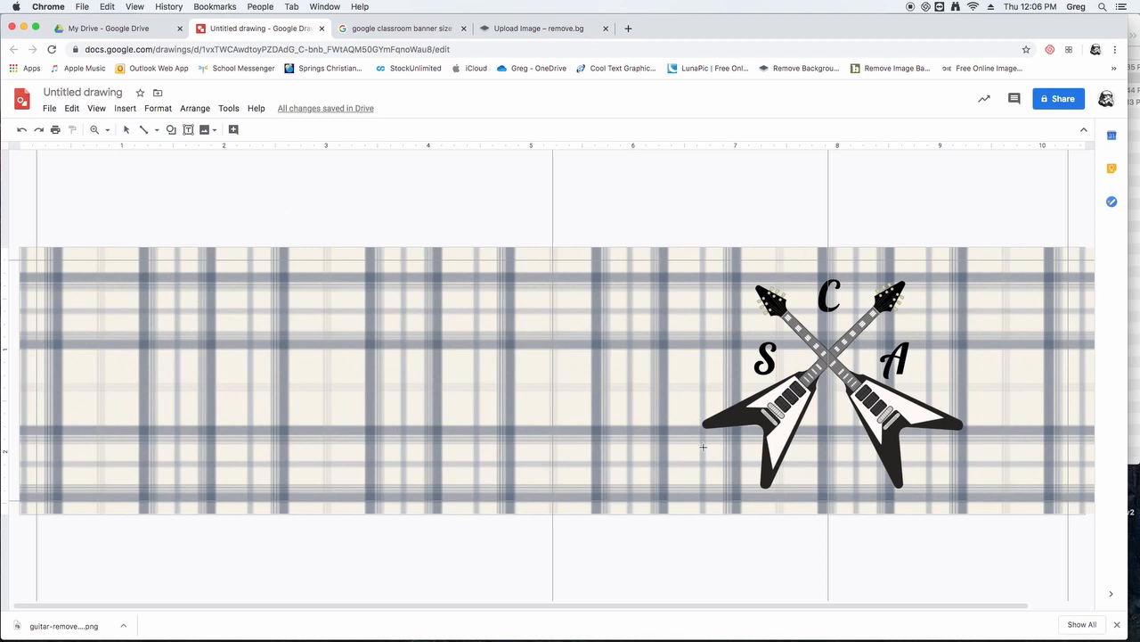
{"action": "left_click_drag", "start_coordinate": [721, 451], "coordinate": [1029, 480]}
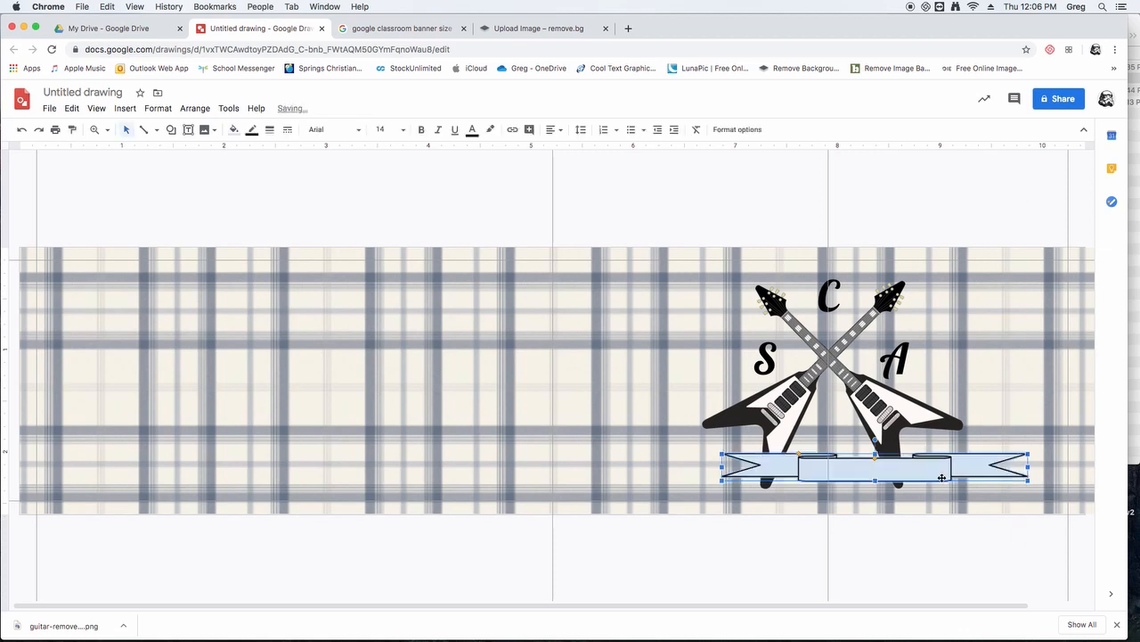
{"action": "left_click_drag", "start_coordinate": [942, 461], "coordinate": [890, 461]}
{"action": "key", "text": "Right"}
{"action": "key", "text": "Right"}
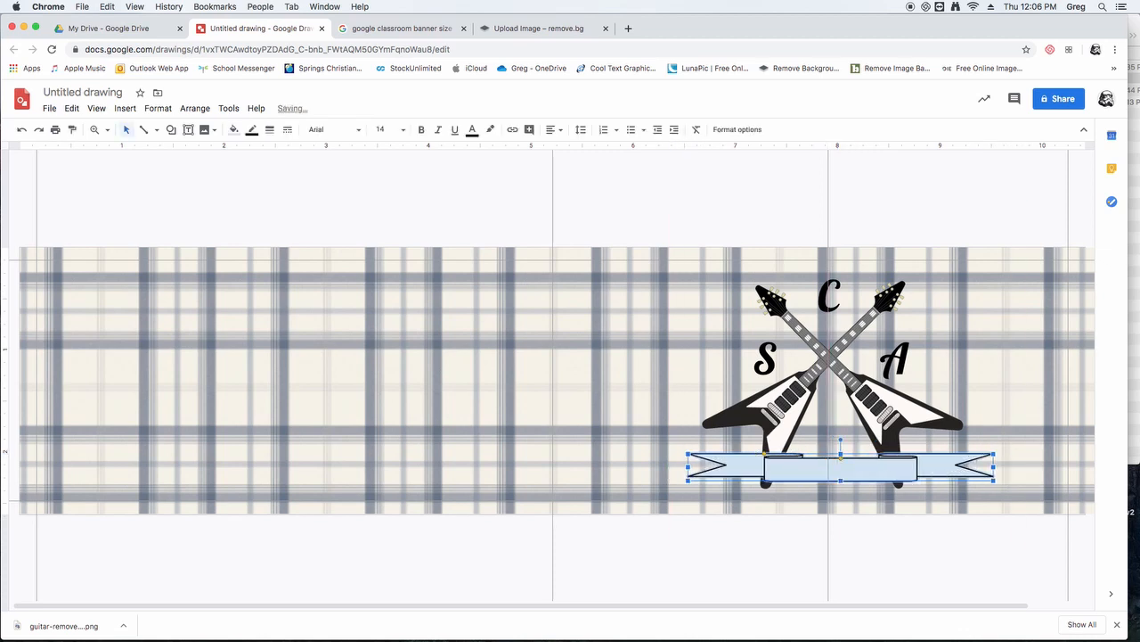
{"action": "key", "text": "Left"}
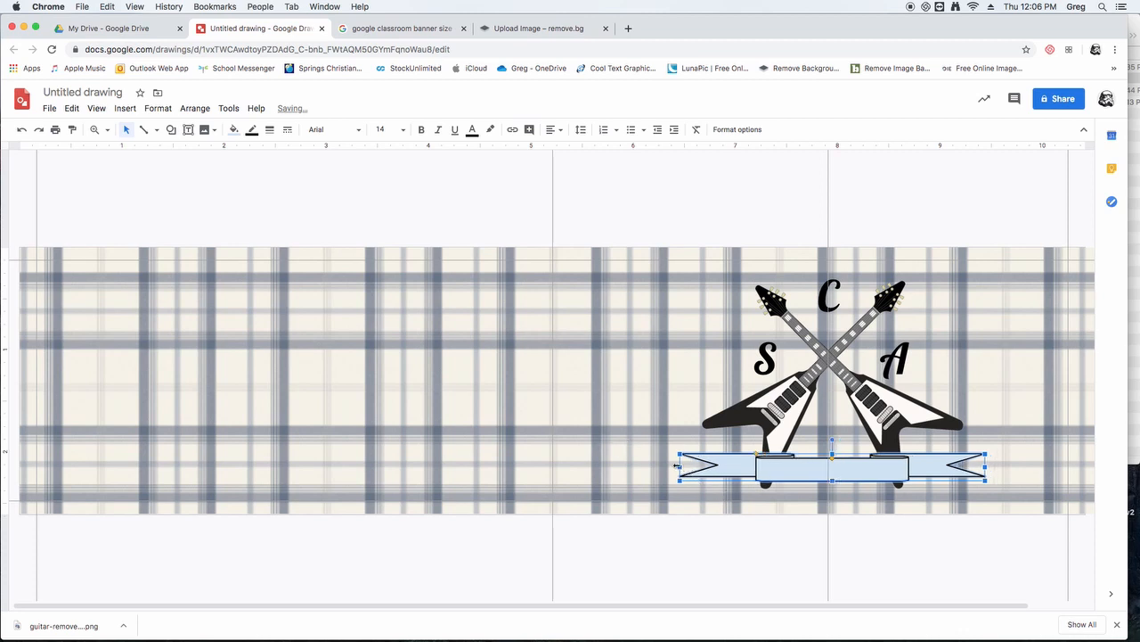
- Widen the ribbon on both ends to about 4 inches and raise it slightly over the guitar bodies
{"action": "left_click_drag", "start_coordinate": [679, 466], "coordinate": [636, 466]}
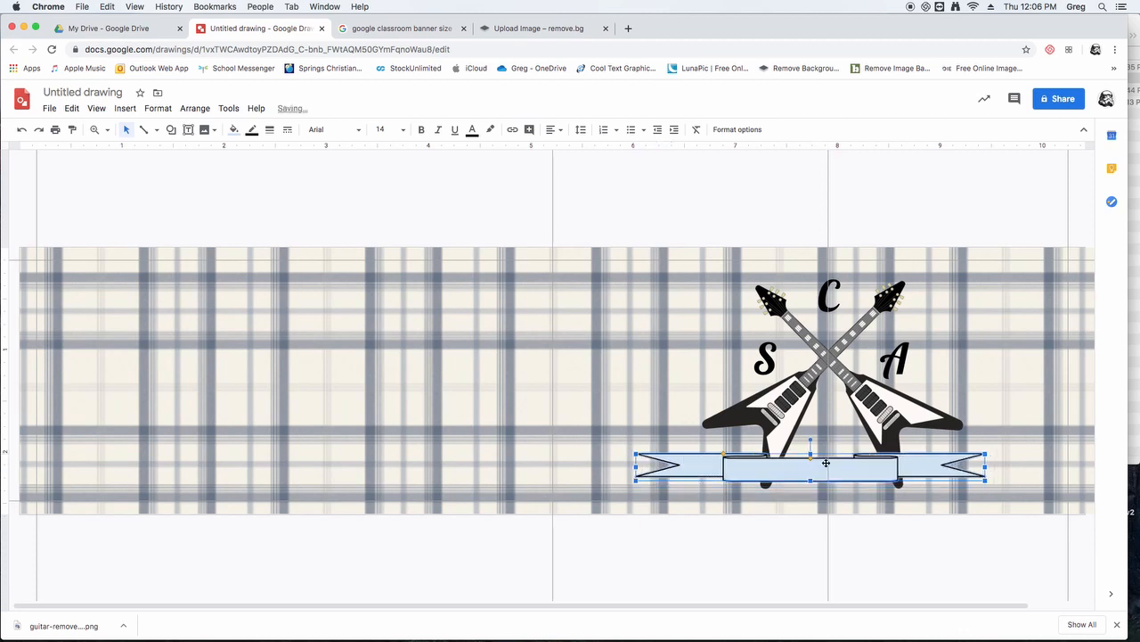
{"action": "left_click_drag", "start_coordinate": [988, 466], "coordinate": [1041, 466]}
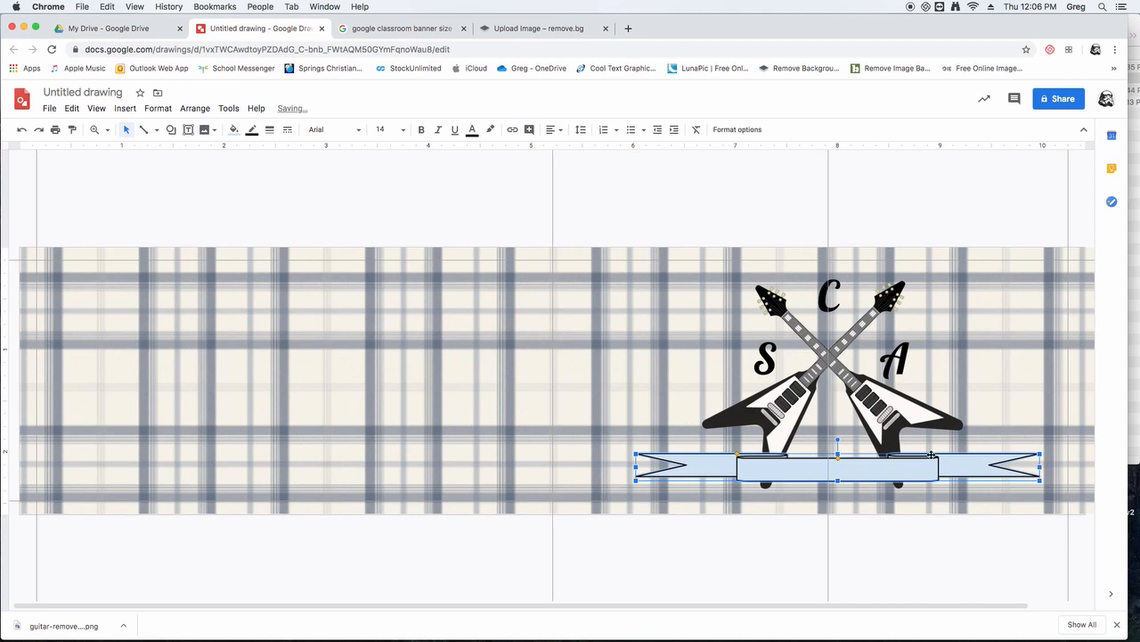
{"action": "key", "text": "Right"}
{"action": "key", "text": "Up"}
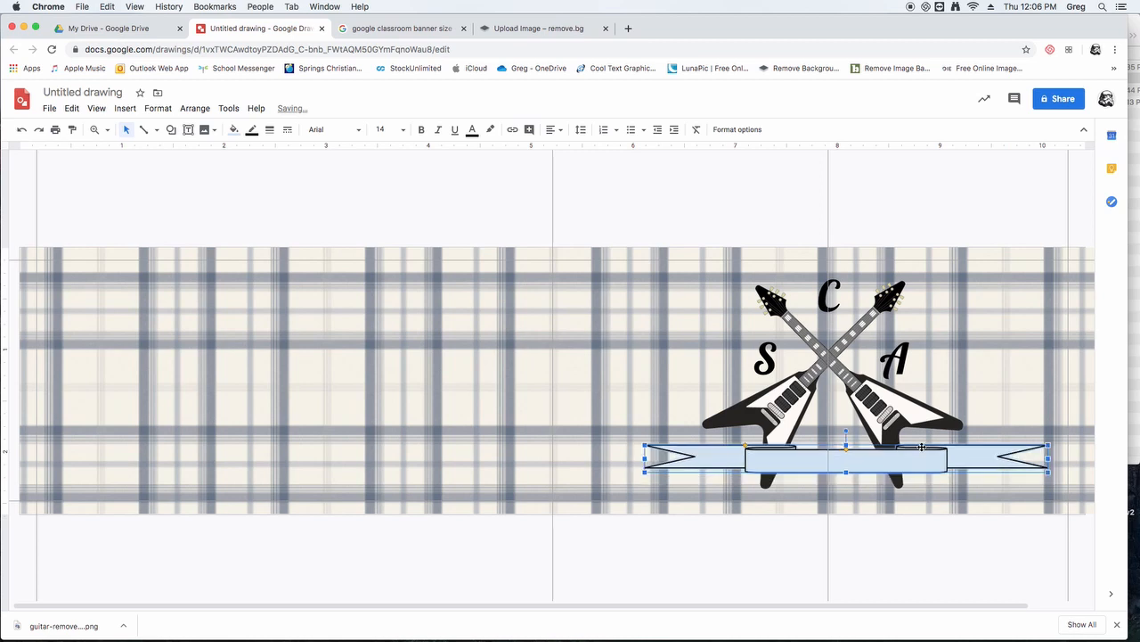
{"action": "key", "text": "Down"}
{"action": "key", "text": "Up"}
- Widen the ribbon's centre panel to span both guitar bodies and reposition the ribbon near the vertical guide
{"action": "left_click_drag", "start_coordinate": [744, 443], "coordinate": [711, 444]}
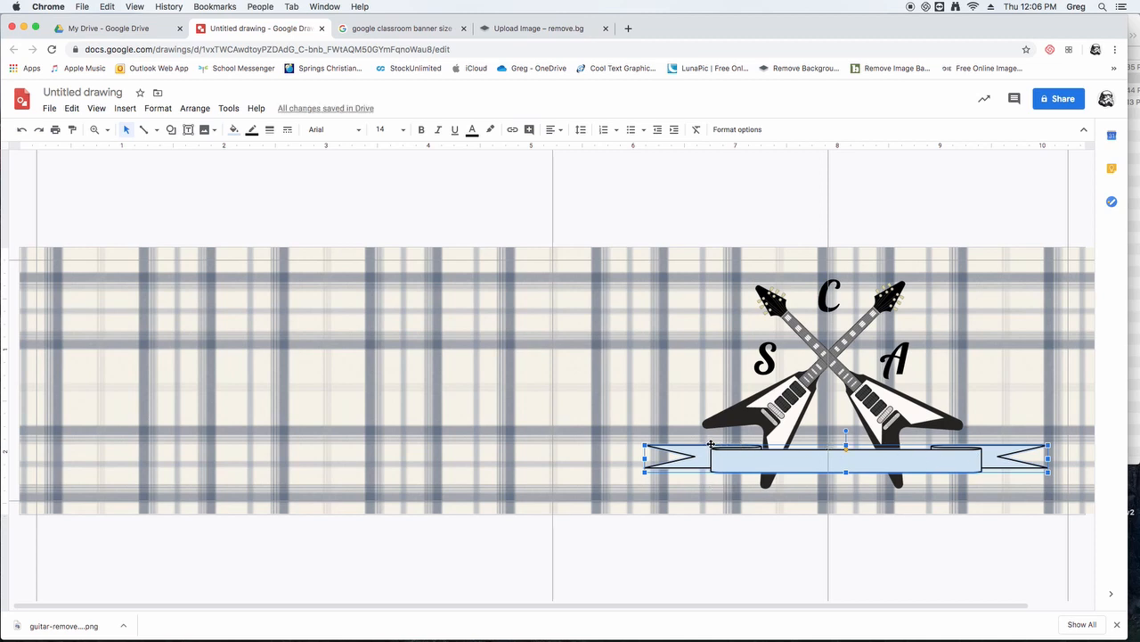
{"action": "left_click_drag", "start_coordinate": [710, 443], "coordinate": [747, 446]}
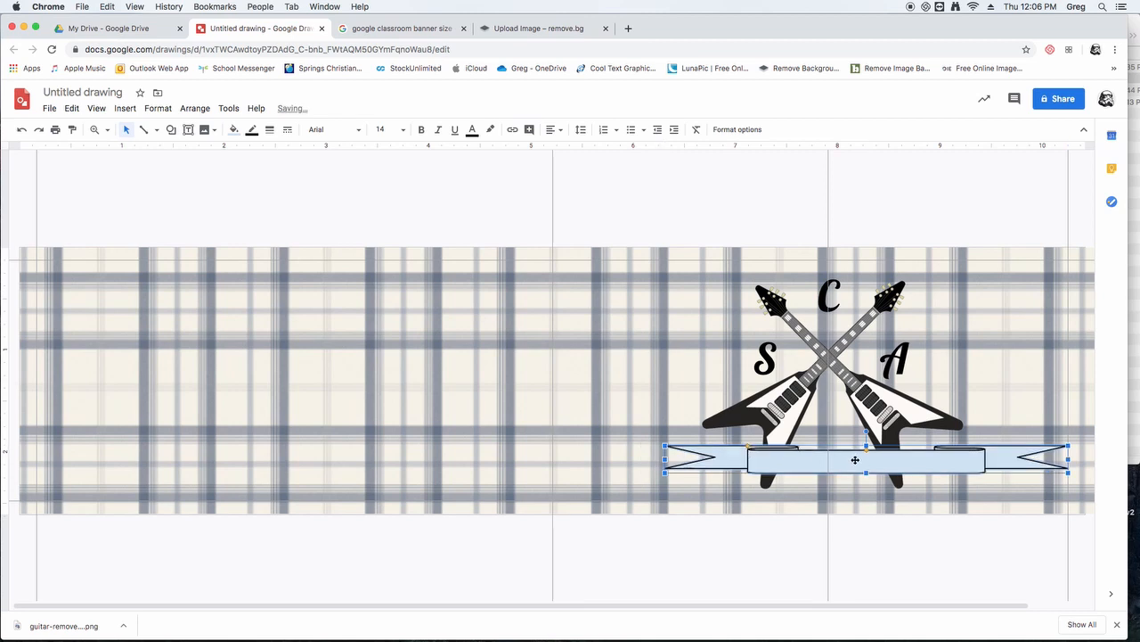
{"action": "left_click_drag", "start_coordinate": [869, 463], "coordinate": [826, 462]}
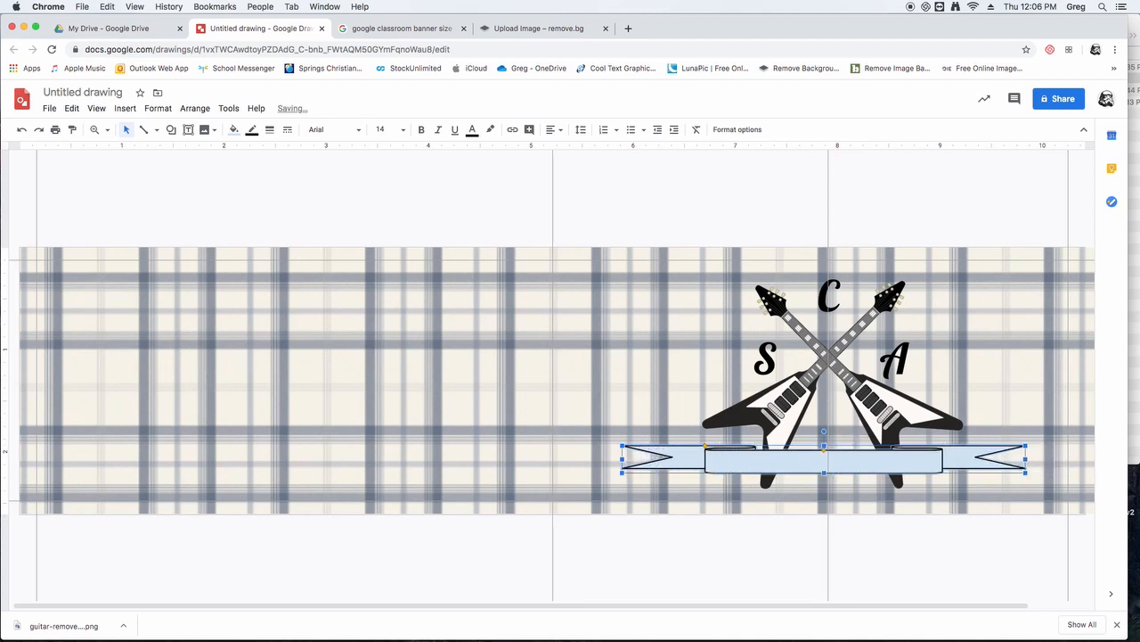
- Enter 00 on the ribbon, centre the ribbon about the vertical guide and widen its centre panel slightly
{"action": "type", "text": "00"}
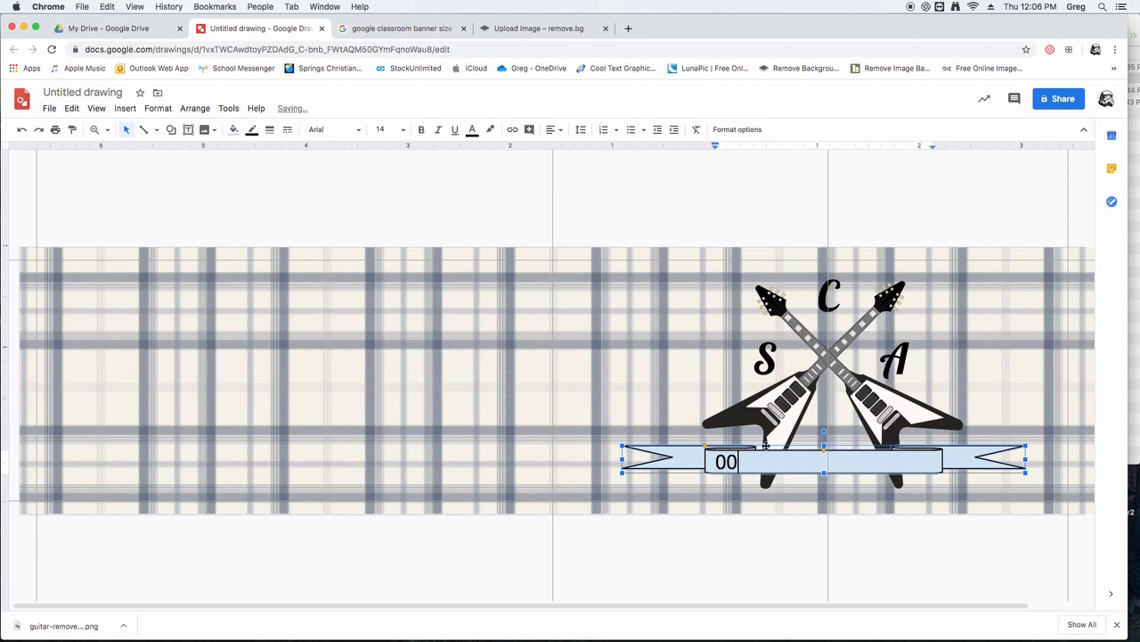
{"action": "left_click", "coordinate": [765, 498]}
{"action": "left_click", "coordinate": [783, 463]}
{"action": "key", "text": "Right"}
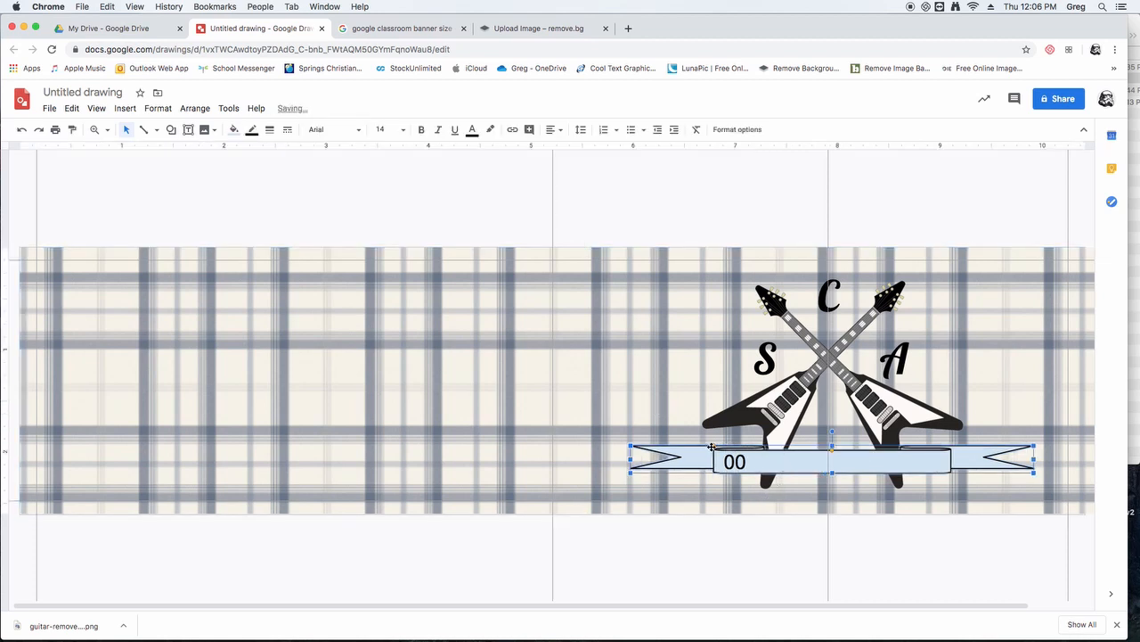
{"action": "left_click_drag", "start_coordinate": [711, 446], "coordinate": [708, 447]}
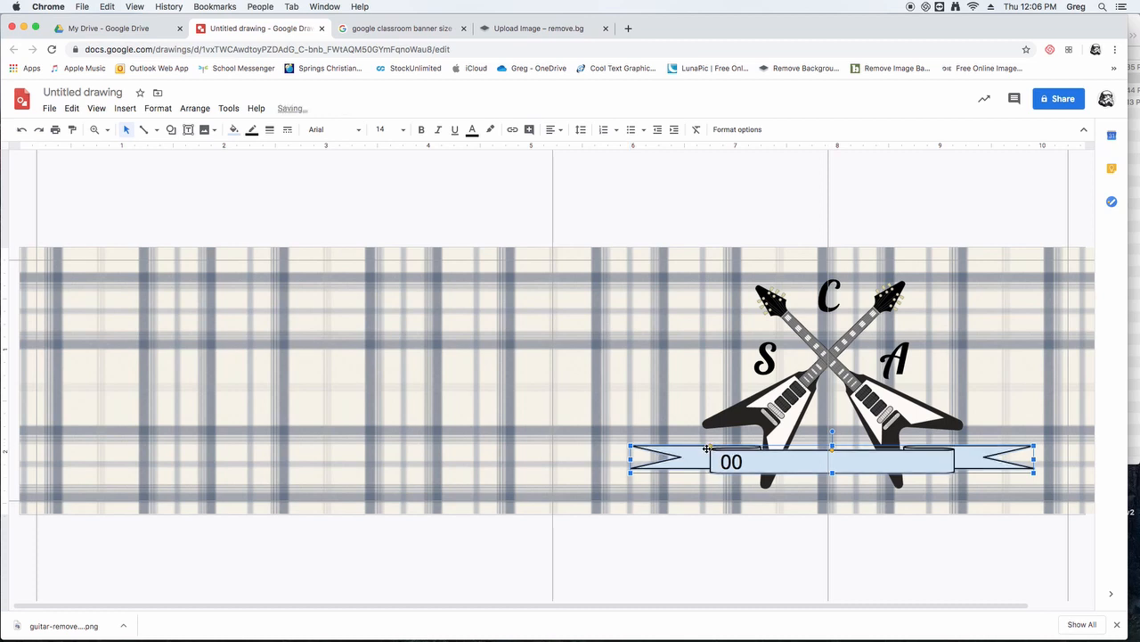
- Replace the ribbon's text with "Our School Rocks!"
{"action": "left_click", "coordinate": [736, 465]}
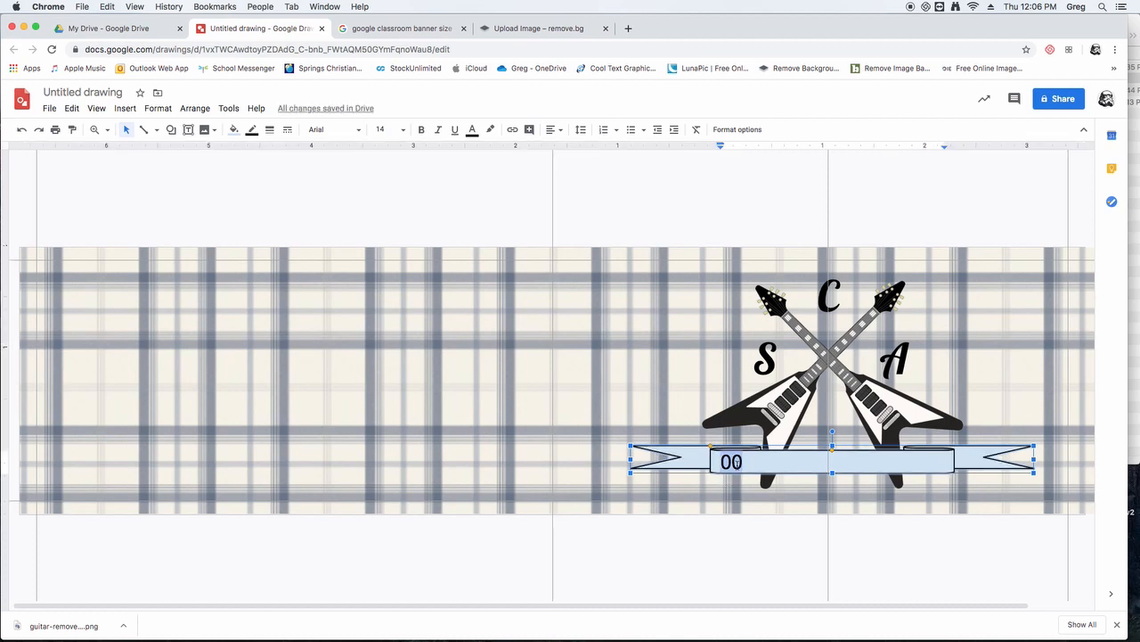
{"action": "type", "text": "Our Scho"}
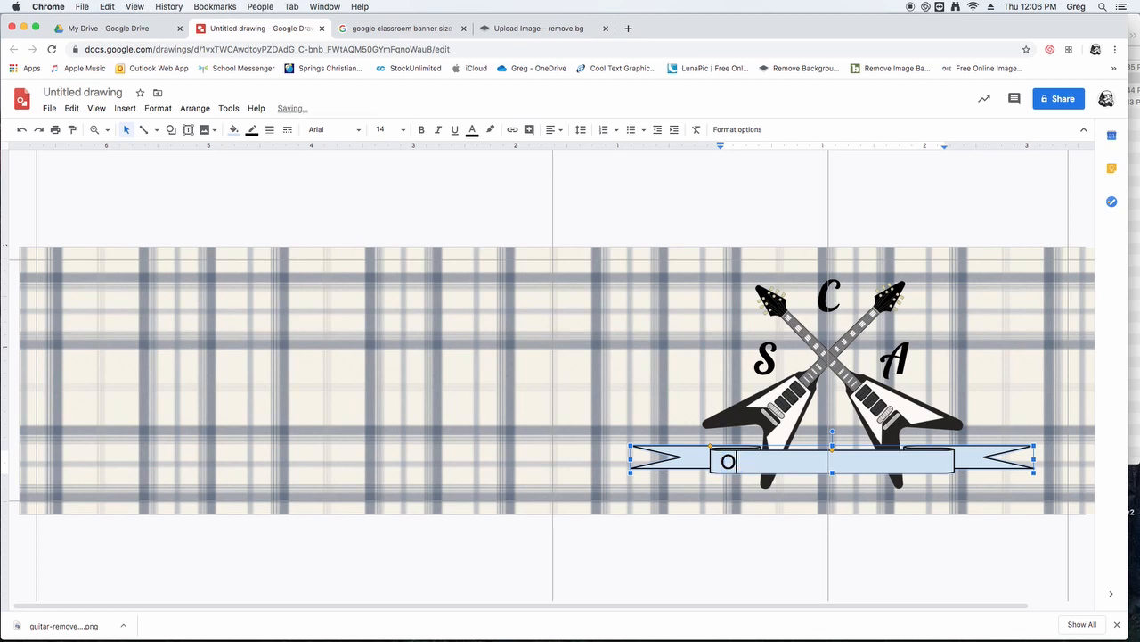
{"action": "type", "text": "ol Rocks"}
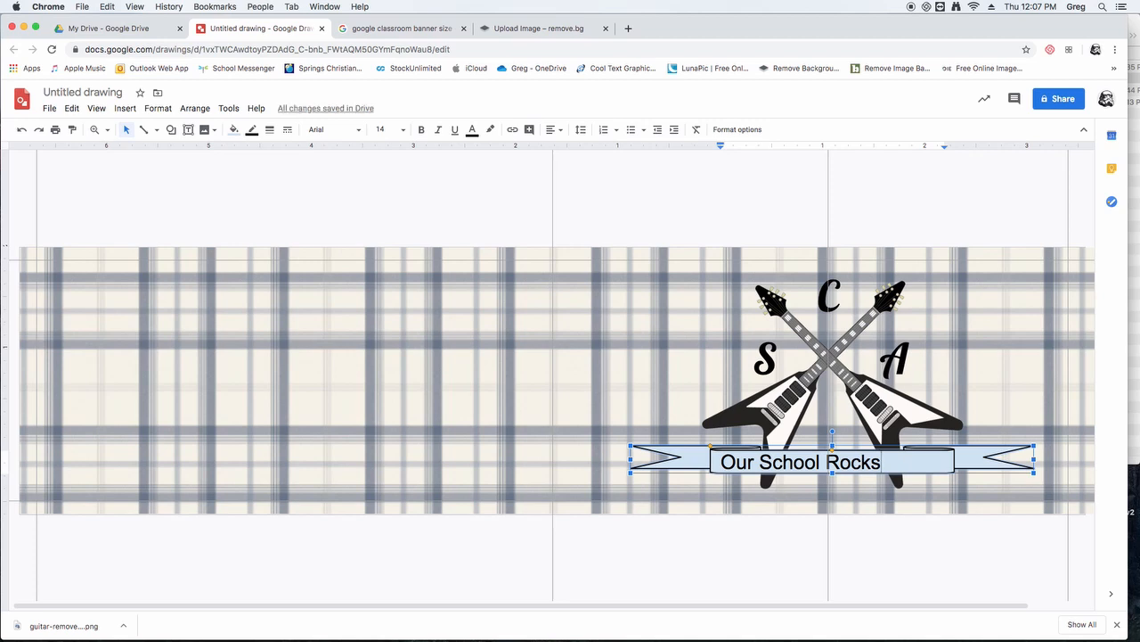
{"action": "type", "text": "!"}
- Set the font of the whole ribbon text to Lobster
{"action": "key", "text": "super+a"}
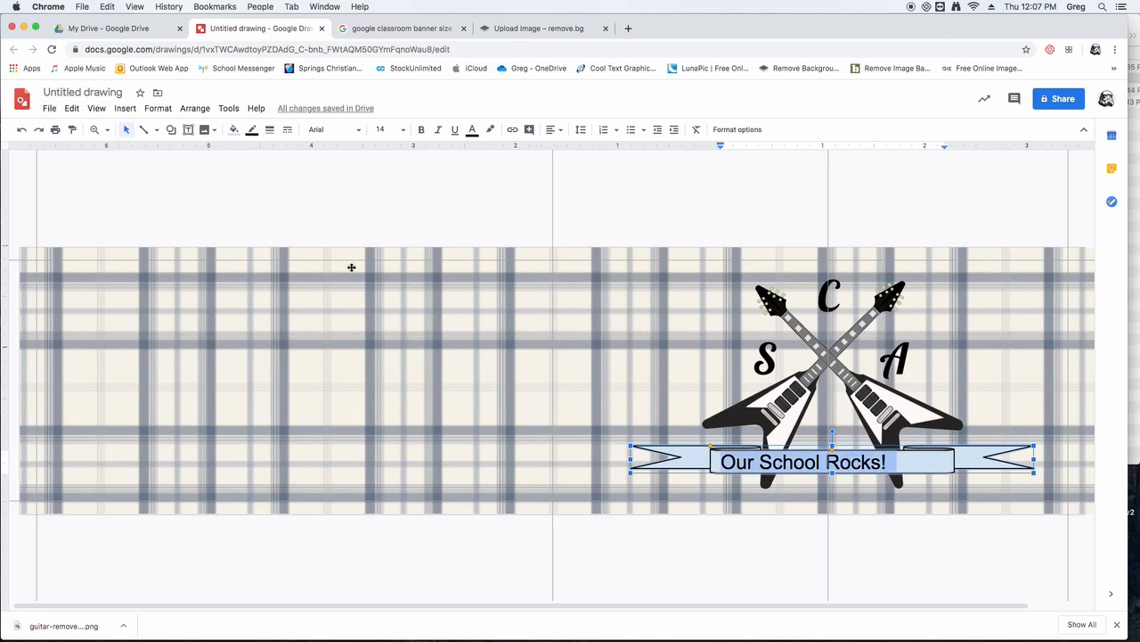
{"action": "left_click", "coordinate": [406, 131]}
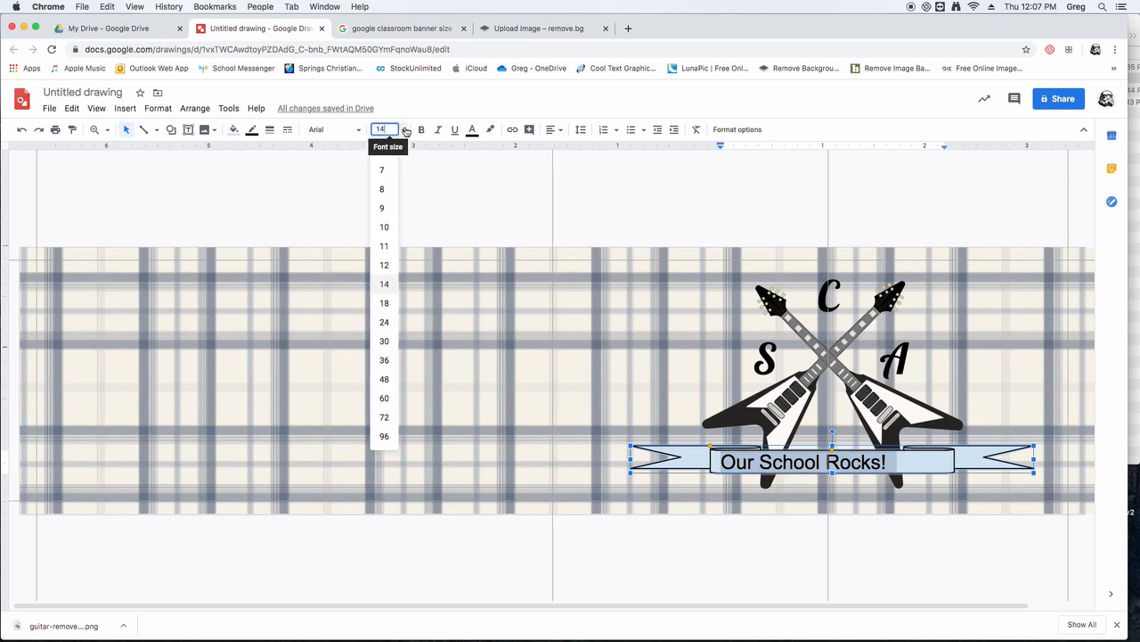
{"action": "left_click", "coordinate": [410, 115]}
{"action": "left_click", "coordinate": [361, 133]}
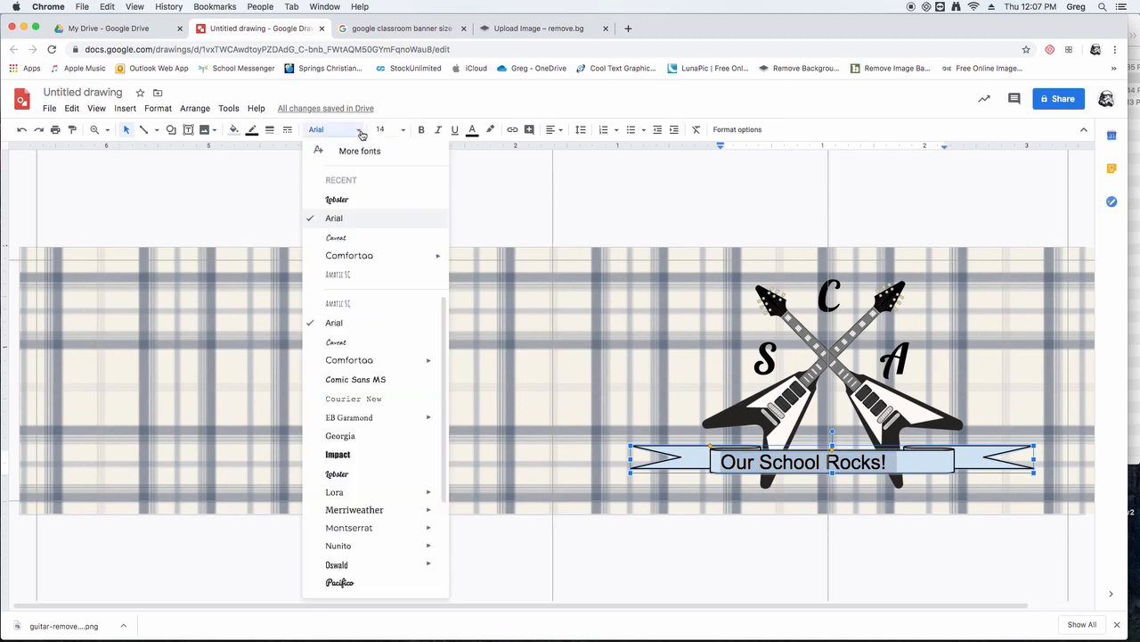
{"action": "left_click", "coordinate": [338, 198]}
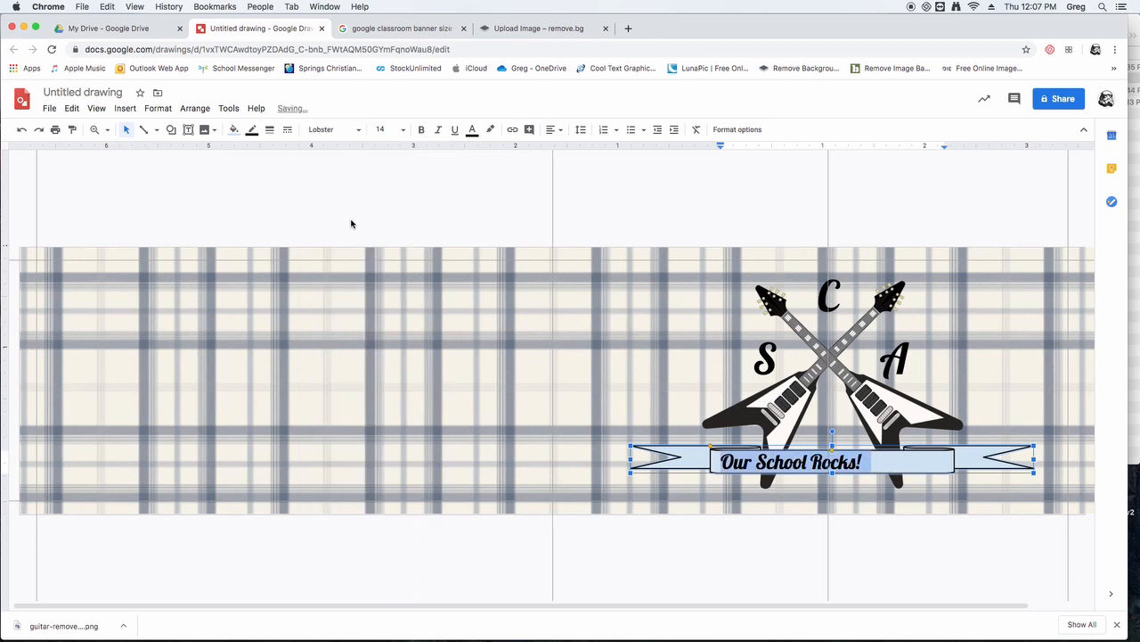
- Centre the ribbon text horizontally and vertically within the centre panel
{"action": "left_click", "coordinate": [559, 130]}
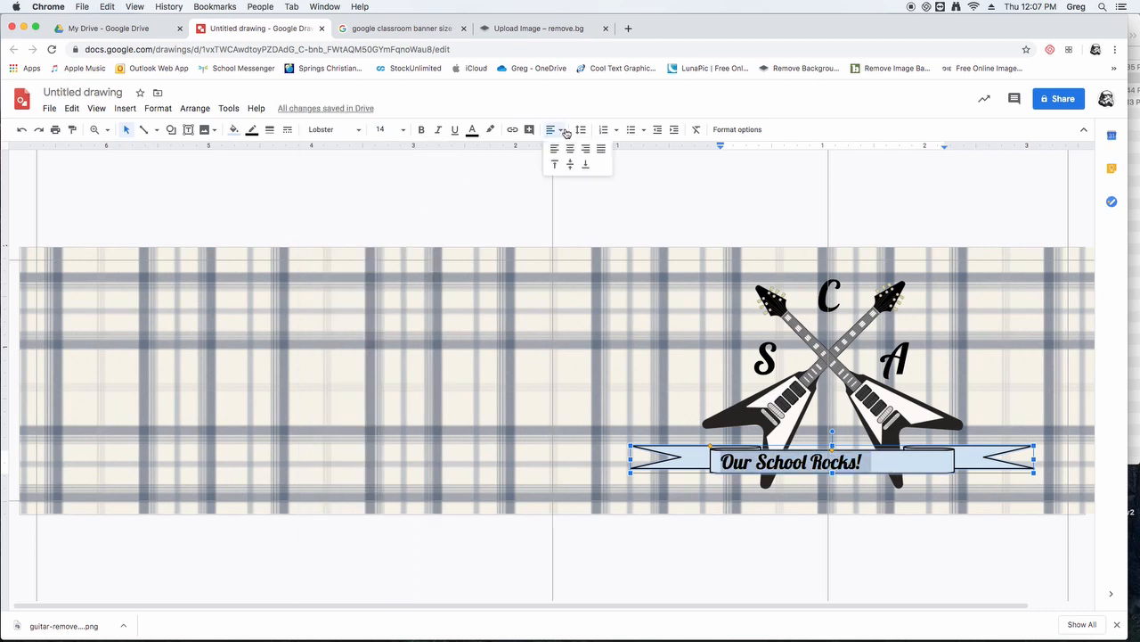
{"action": "left_click", "coordinate": [570, 149]}
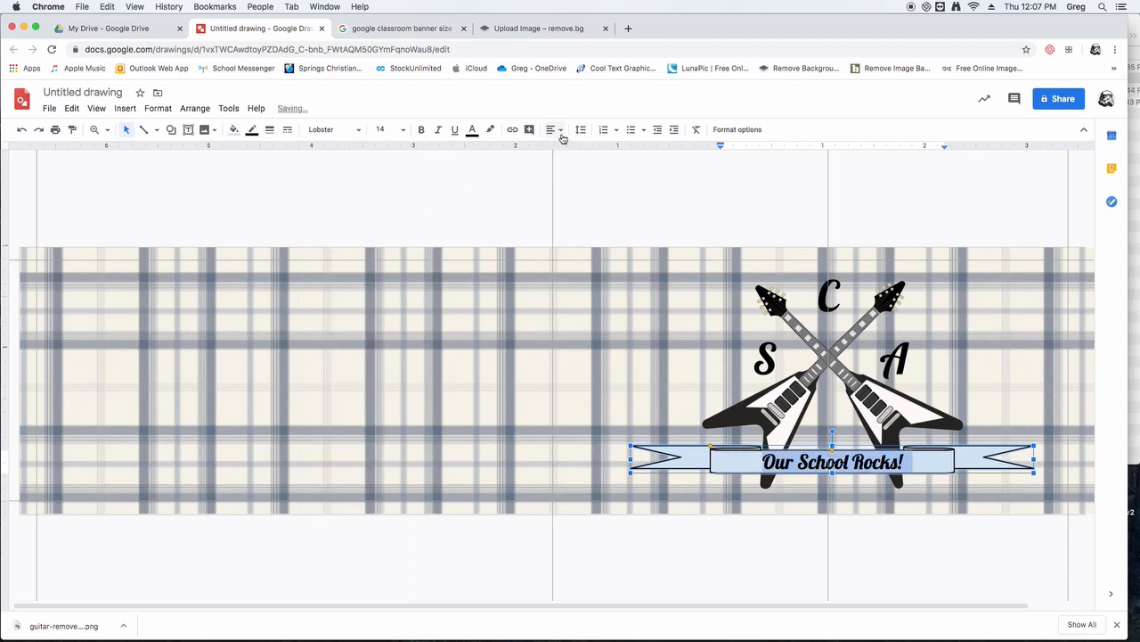
{"action": "left_click", "coordinate": [562, 139]}
{"action": "left_click", "coordinate": [573, 170]}
{"action": "left_click", "coordinate": [806, 579]}
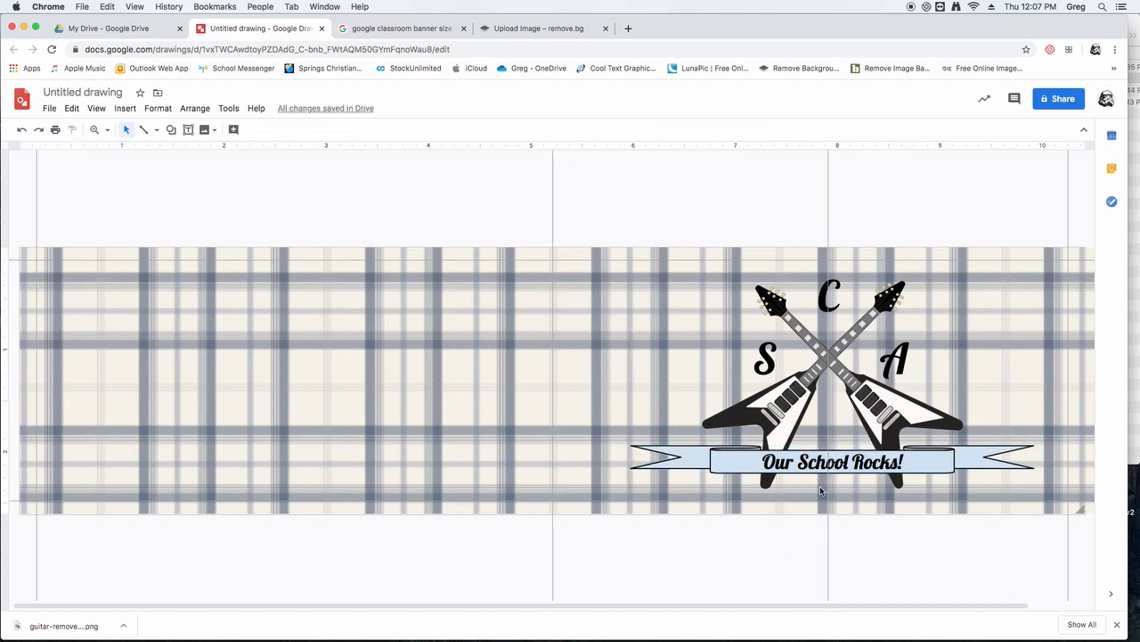
- Fill the "Our School Rocks!" ribbon with white and remove the vertical guide running through the crossed guitars
{"action": "left_click", "coordinate": [735, 461]}
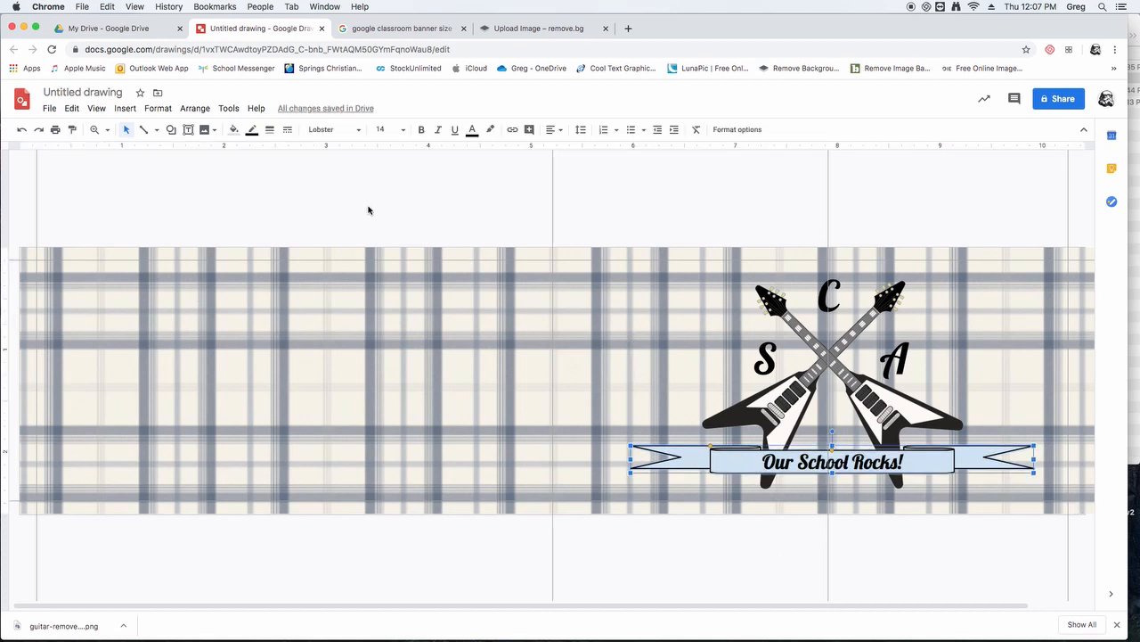
{"action": "left_click", "coordinate": [234, 129]}
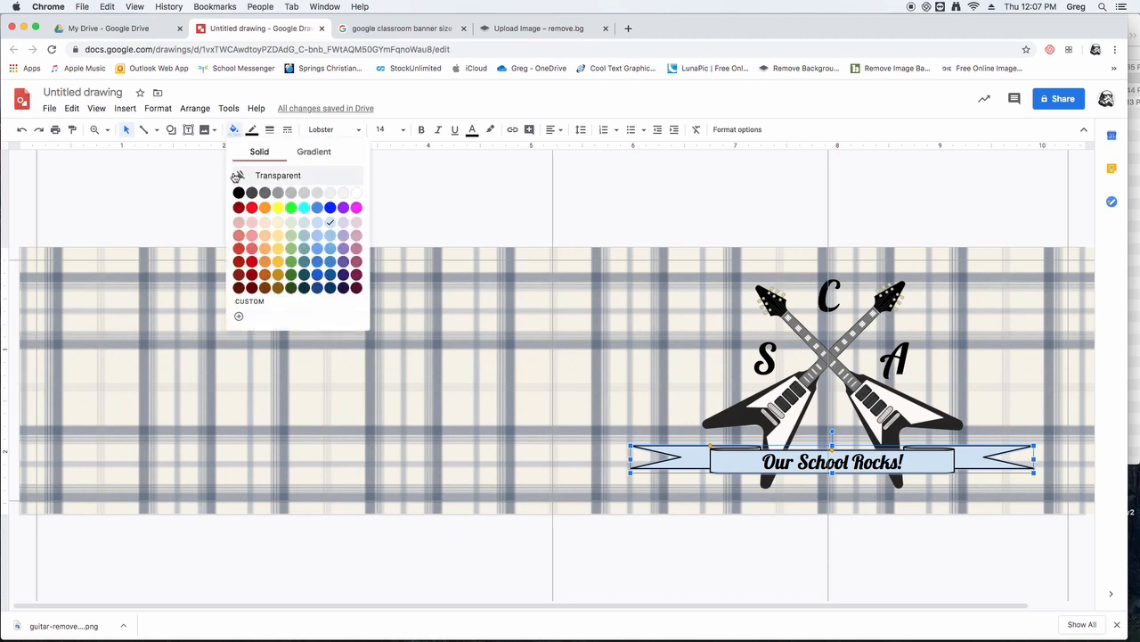
{"action": "left_click", "coordinate": [357, 193]}
{"action": "left_click", "coordinate": [762, 561]}
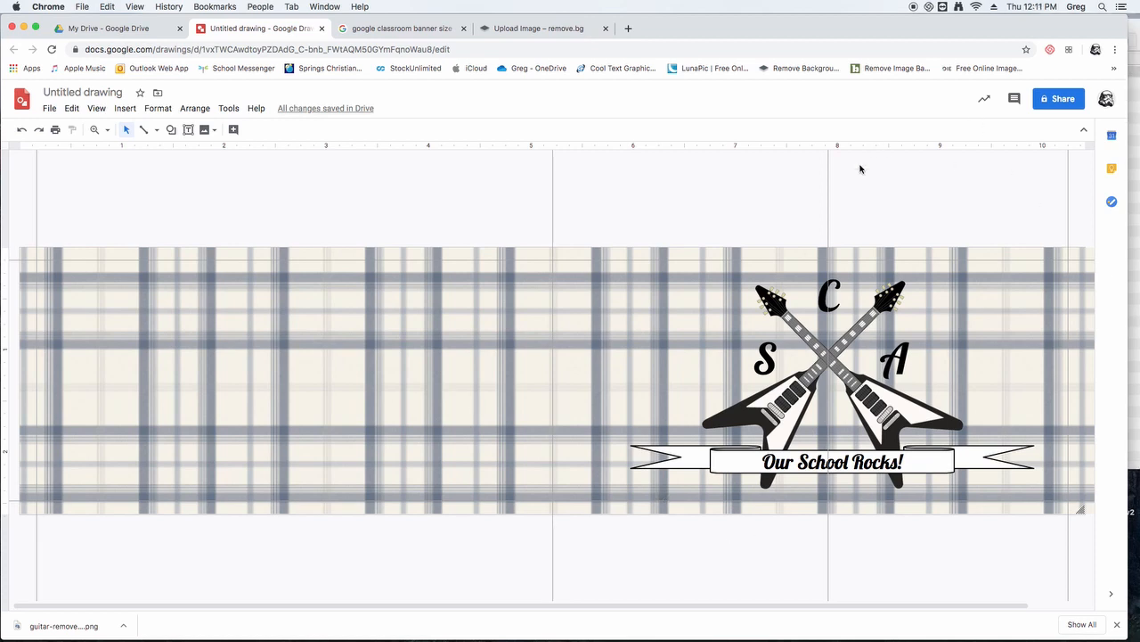
{"action": "left_click_drag", "start_coordinate": [830, 182], "coordinate": [41, 203]}
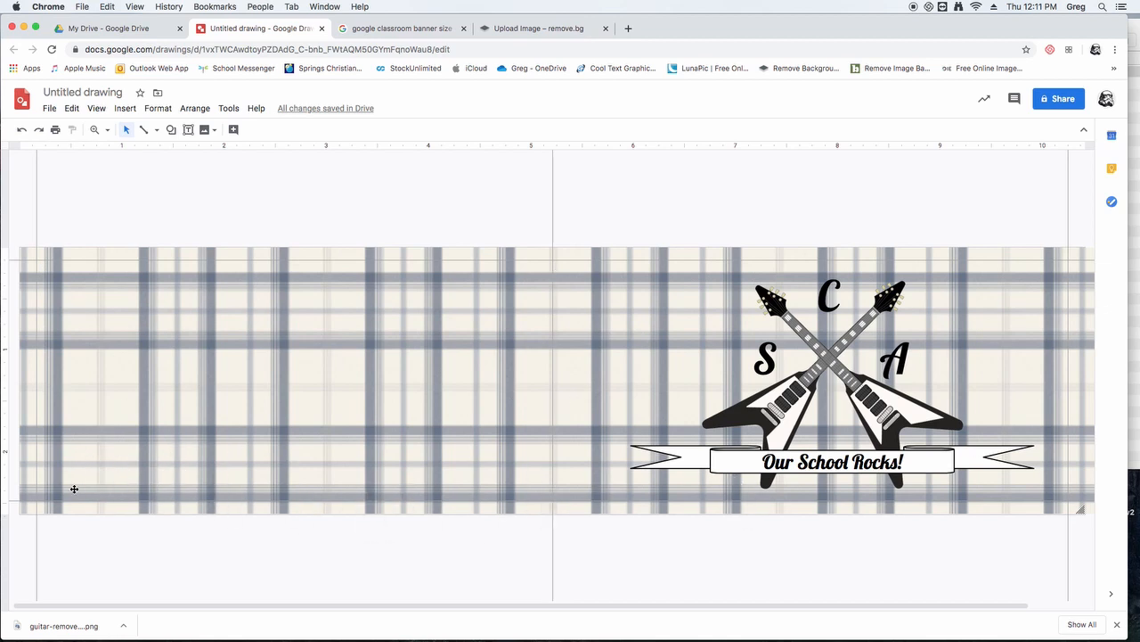
- Insert cableName.png from the Video Files folder into the drawing and place it across the lower part of the banner
{"action": "left_click", "coordinate": [1139, 310]}
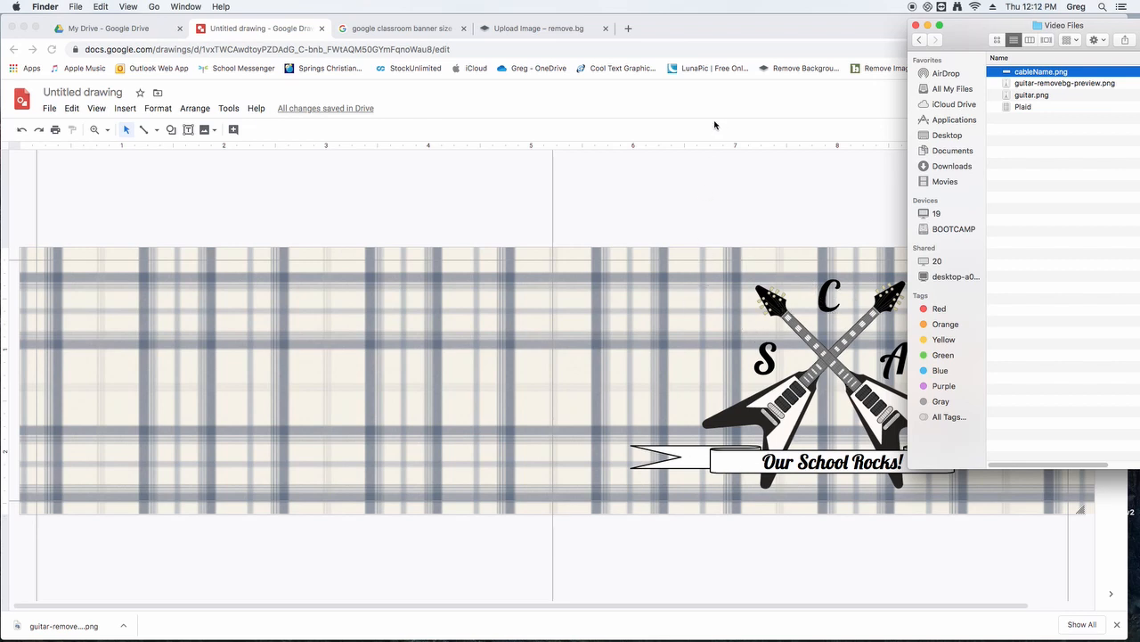
{"action": "mouse_move", "coordinate": [1046, 79]}
{"action": "left_mouse_down"}
{"action": "mouse_move", "coordinate": [480, 266]}
{"action": "mouse_move", "coordinate": [412, 326]}
{"action": "left_mouse_up"}
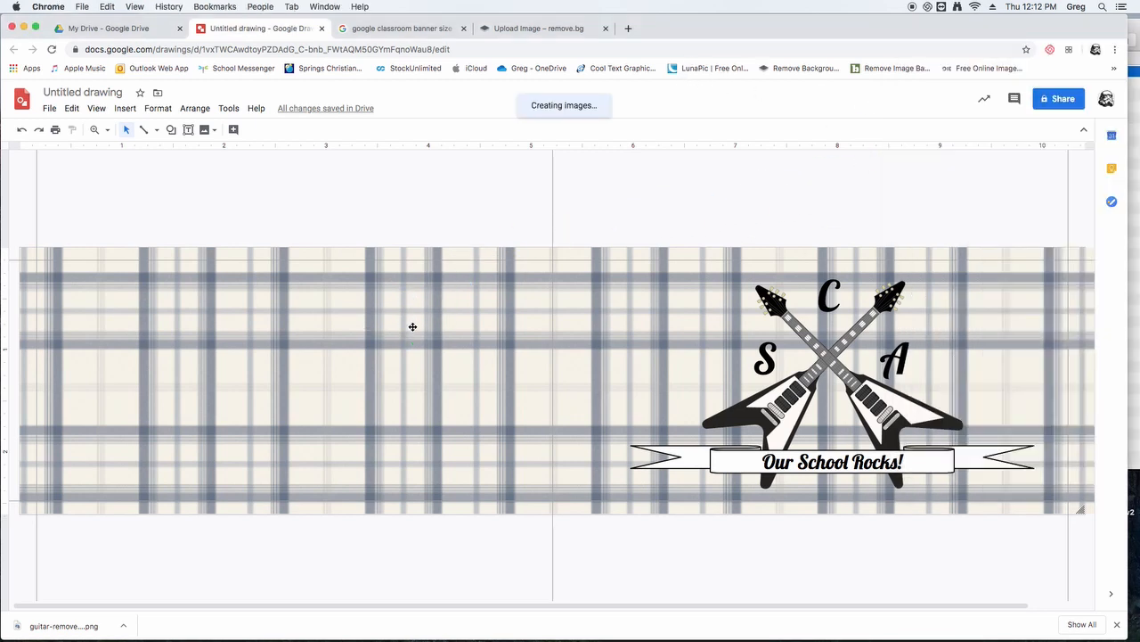
{"action": "left_click_drag", "start_coordinate": [142, 437], "coordinate": [311, 422]}
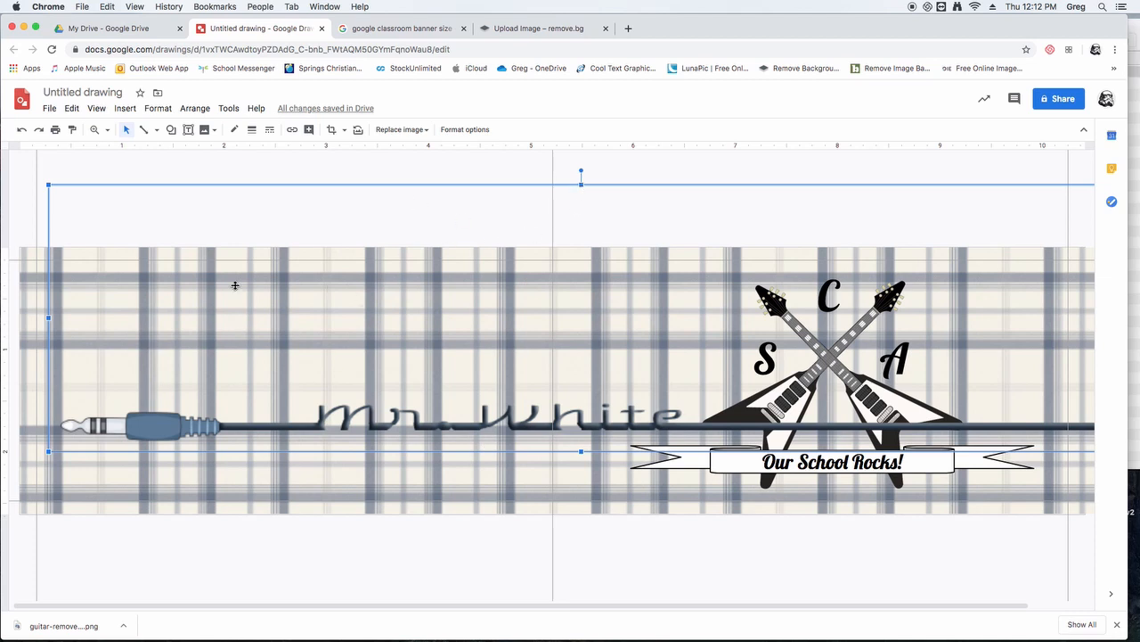
- Crop the empty areas above and below the cable in the cable name image
{"action": "double_click", "coordinate": [159, 421]}
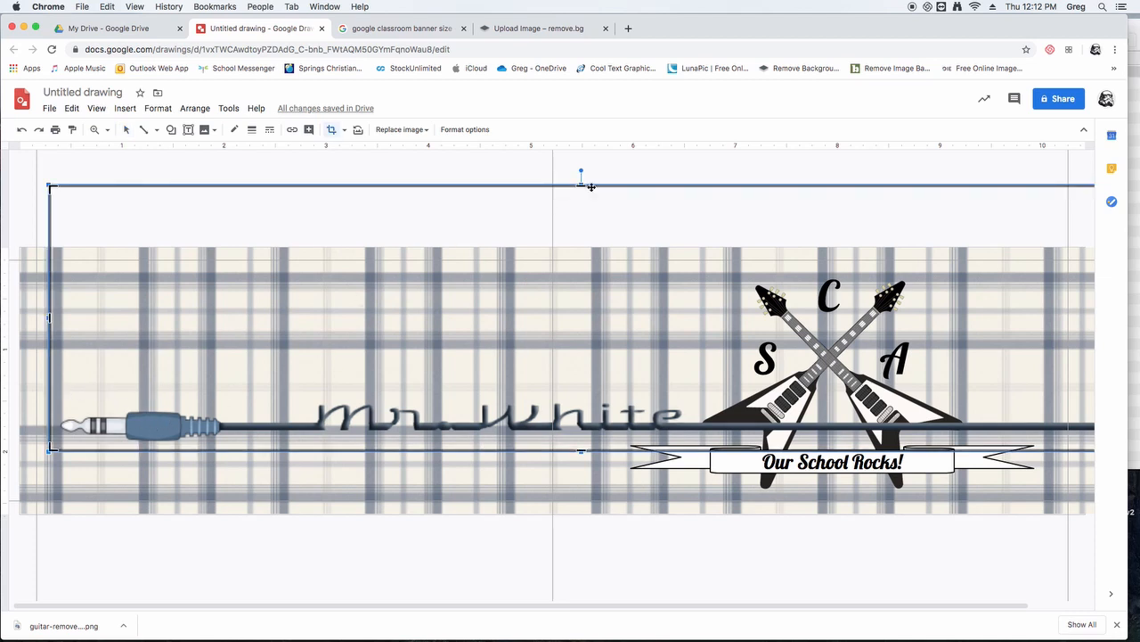
{"action": "left_click_drag", "start_coordinate": [582, 185], "coordinate": [578, 398]}
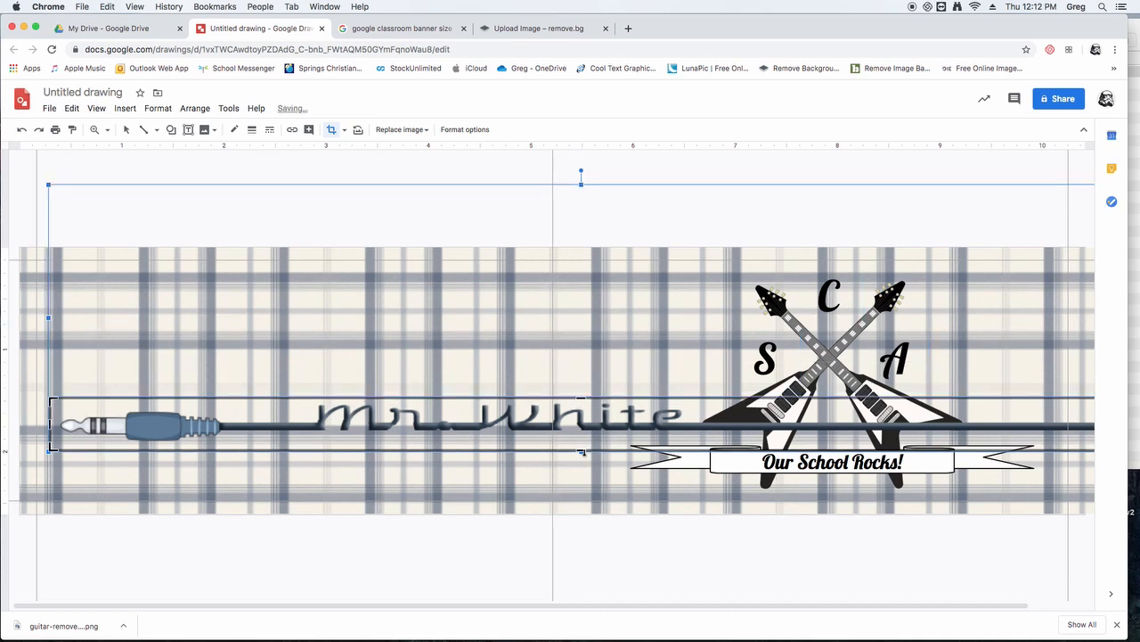
{"action": "left_click_drag", "start_coordinate": [581, 451], "coordinate": [581, 445]}
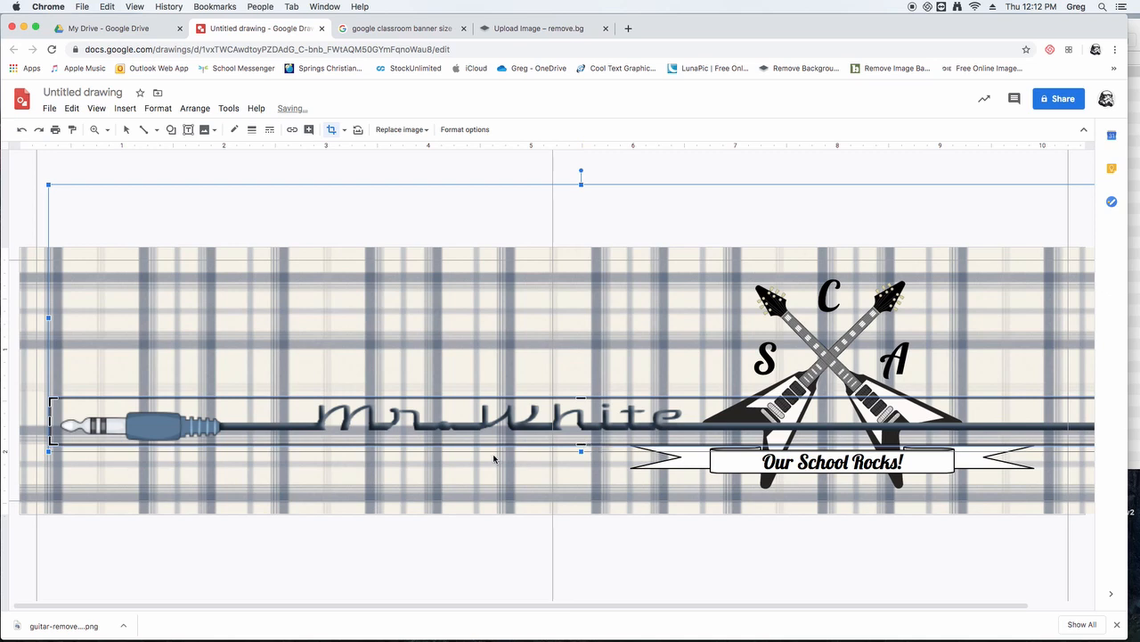
{"action": "key", "text": "Return"}
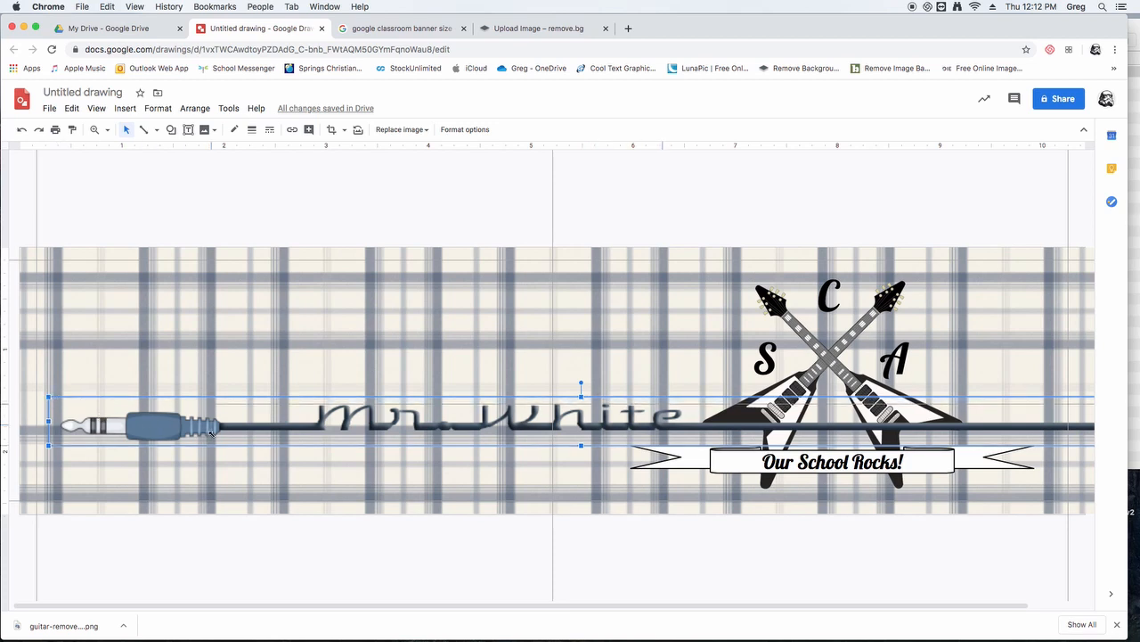
- Scale the cable name image down proportionally and align its plug end with the left vertical guide
{"action": "left_click_drag", "start_coordinate": [212, 433], "coordinate": [301, 440]}
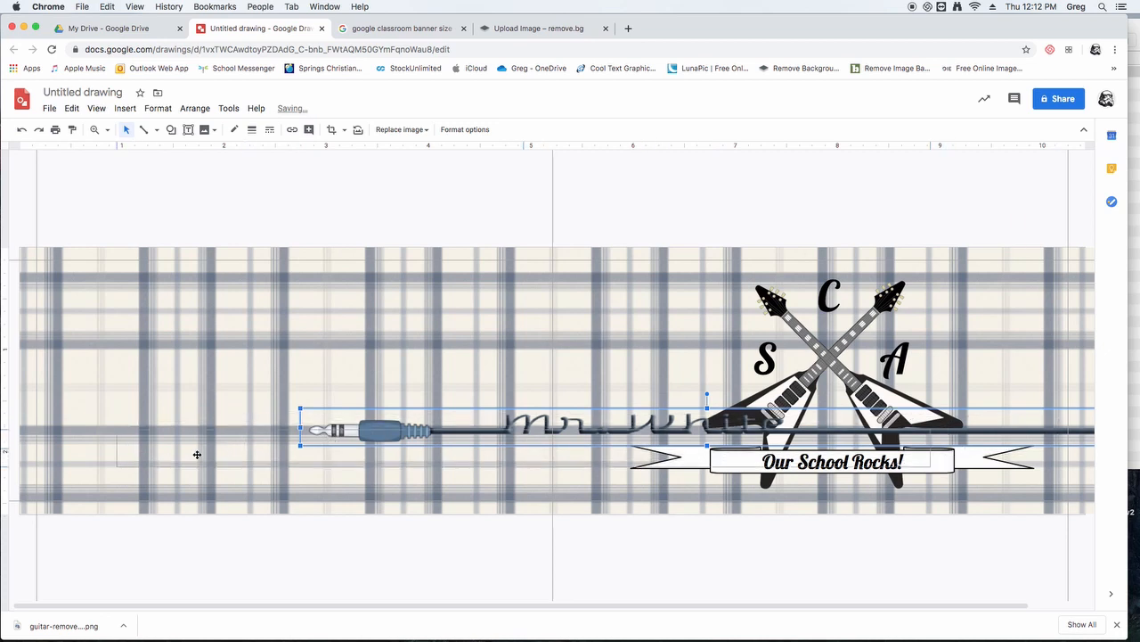
{"action": "left_click_drag", "start_coordinate": [121, 448], "coordinate": [125, 448]}
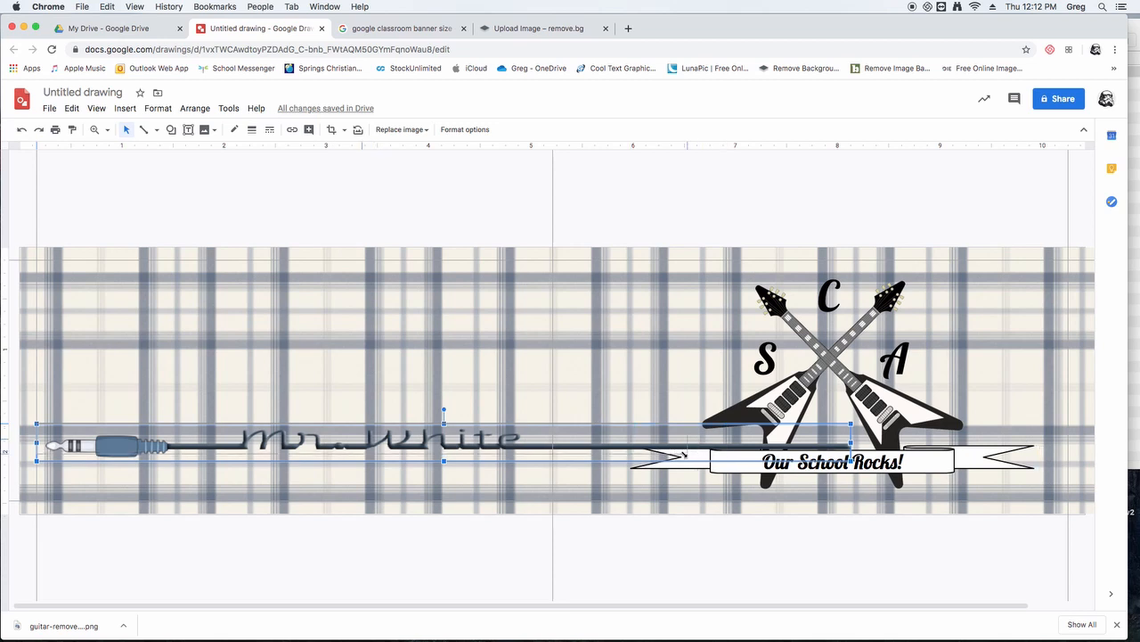
{"action": "left_click_drag", "start_coordinate": [686, 455], "coordinate": [688, 453]}
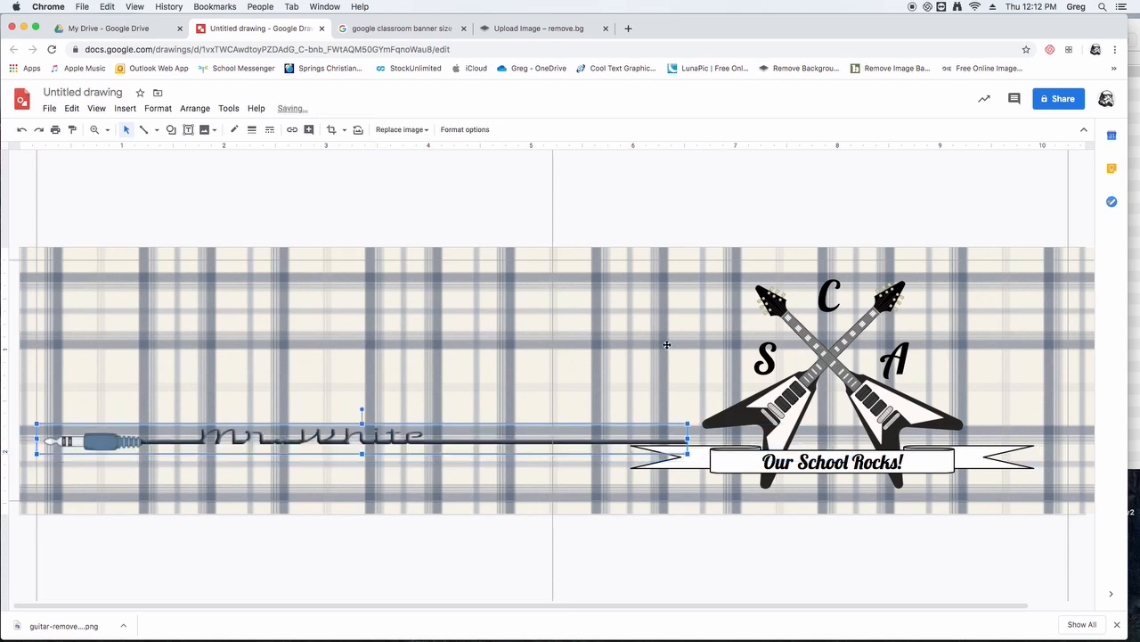
- Nudge the cable name image down and slightly right so the cable's end meets the middle of the ribbon's left tail
{"action": "key", "text": "Down"}
{"action": "key", "text": "Down"}
{"action": "key", "text": "Down"}
{"action": "key", "text": "Up"}
{"action": "key", "text": "Right"}
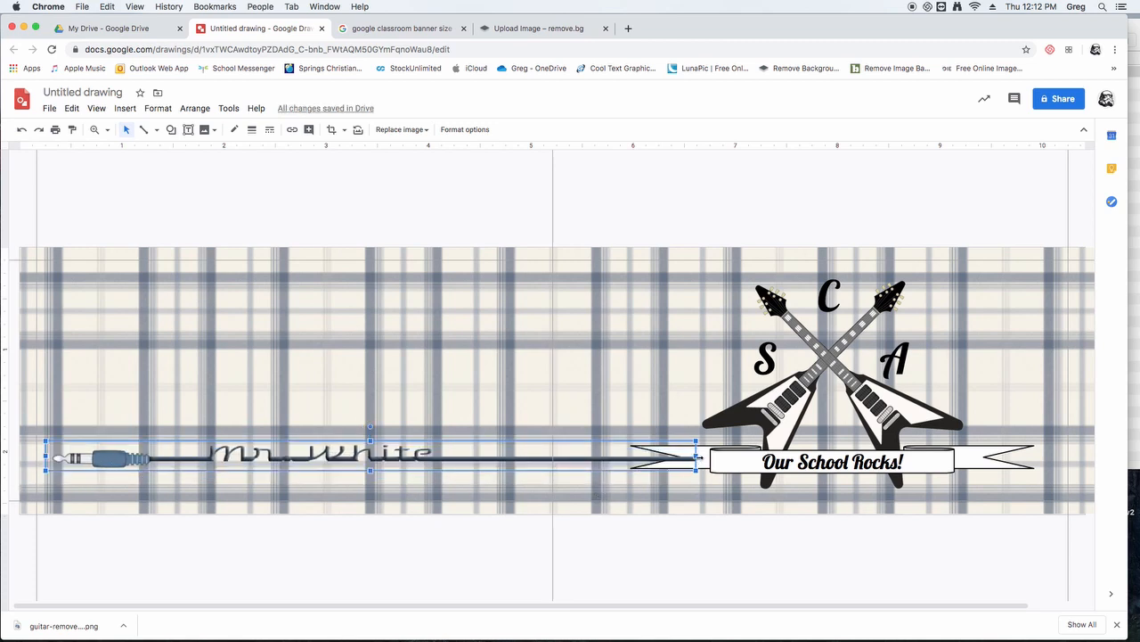
{"action": "key", "text": "shift+Up"}
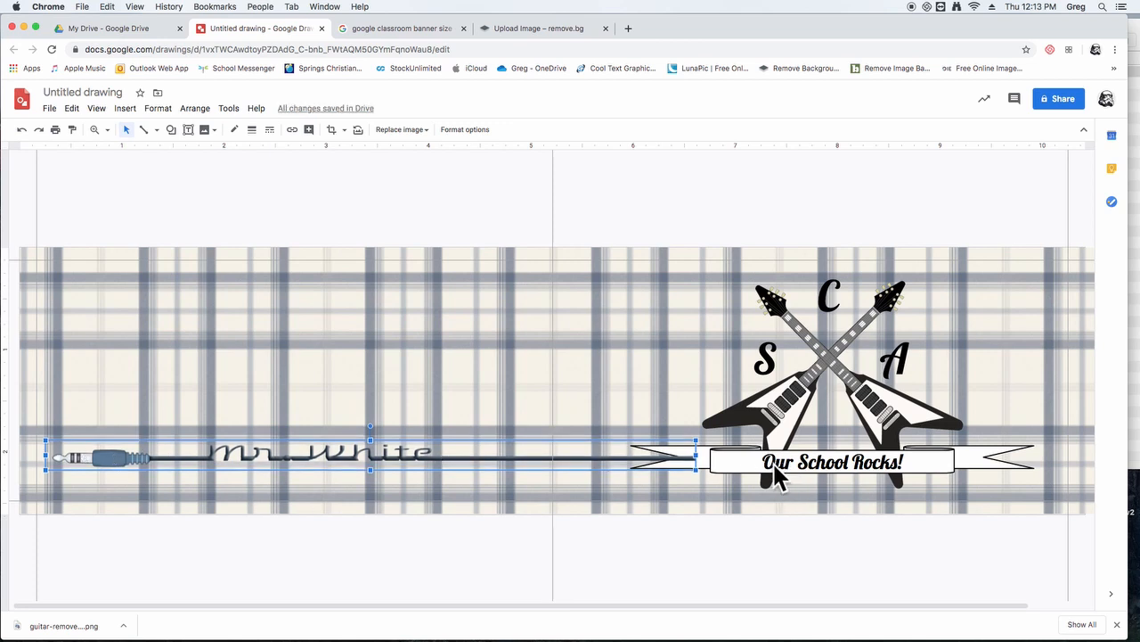
- Send the cable name image to the back of the stacking order
{"action": "right_click", "coordinate": [111, 458]}
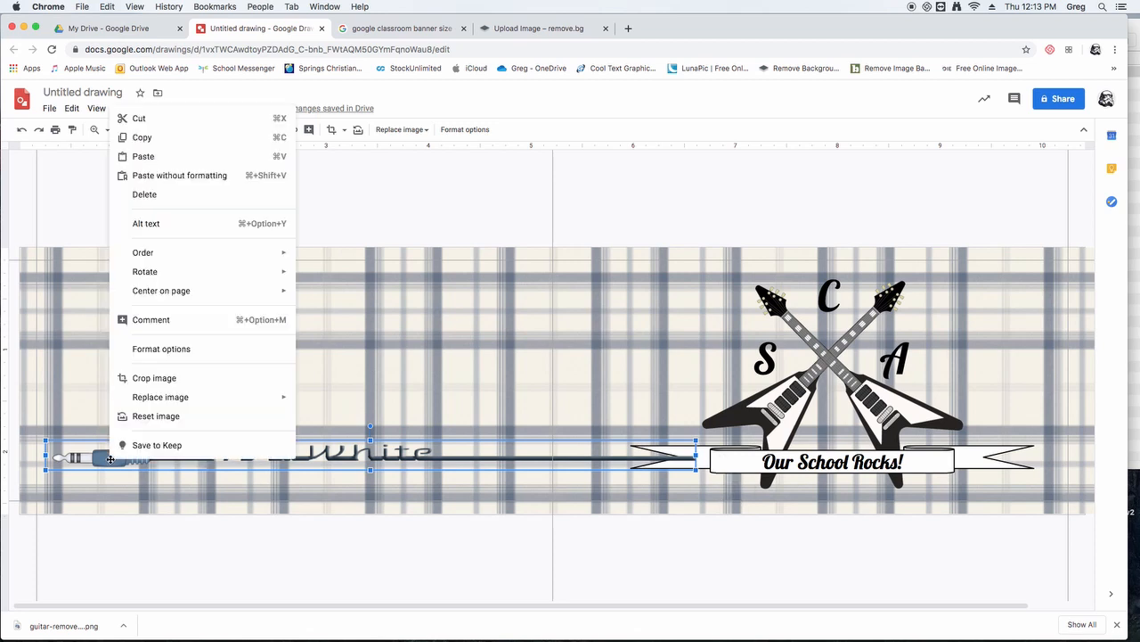
{"action": "mouse_move", "coordinate": [157, 259]}
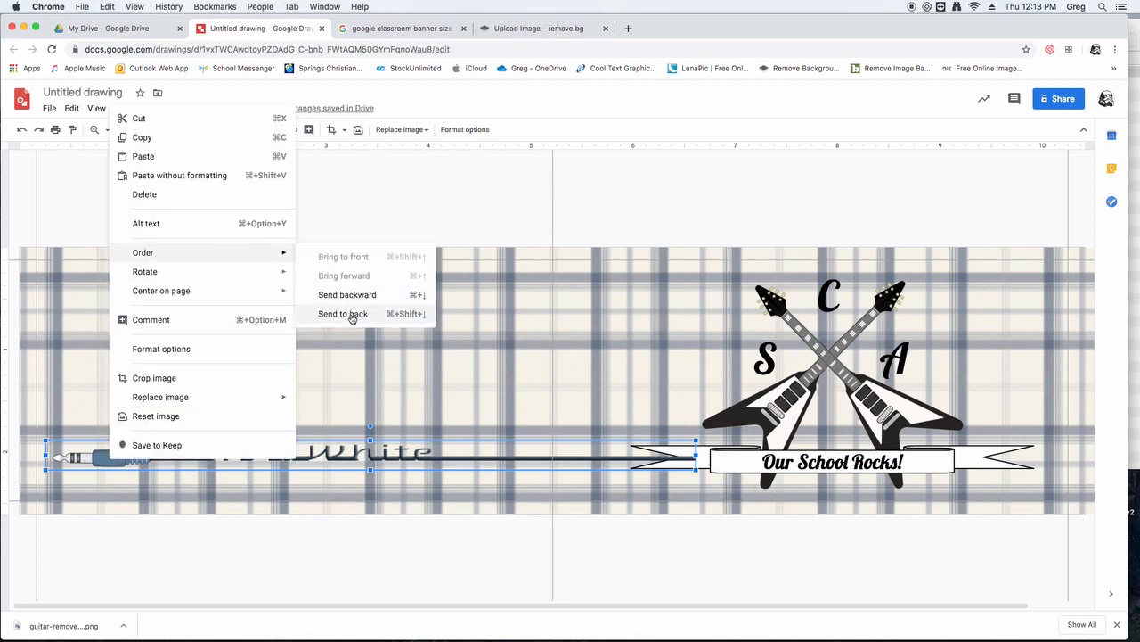
{"action": "left_click", "coordinate": [343, 314]}
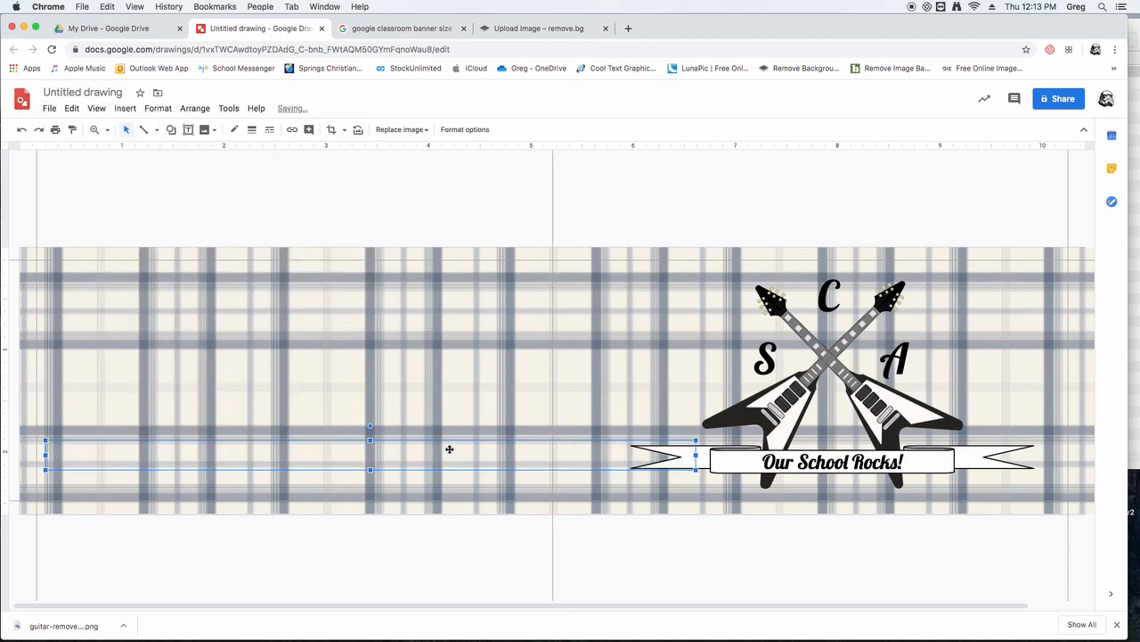
{"action": "left_click", "coordinate": [196, 206]}
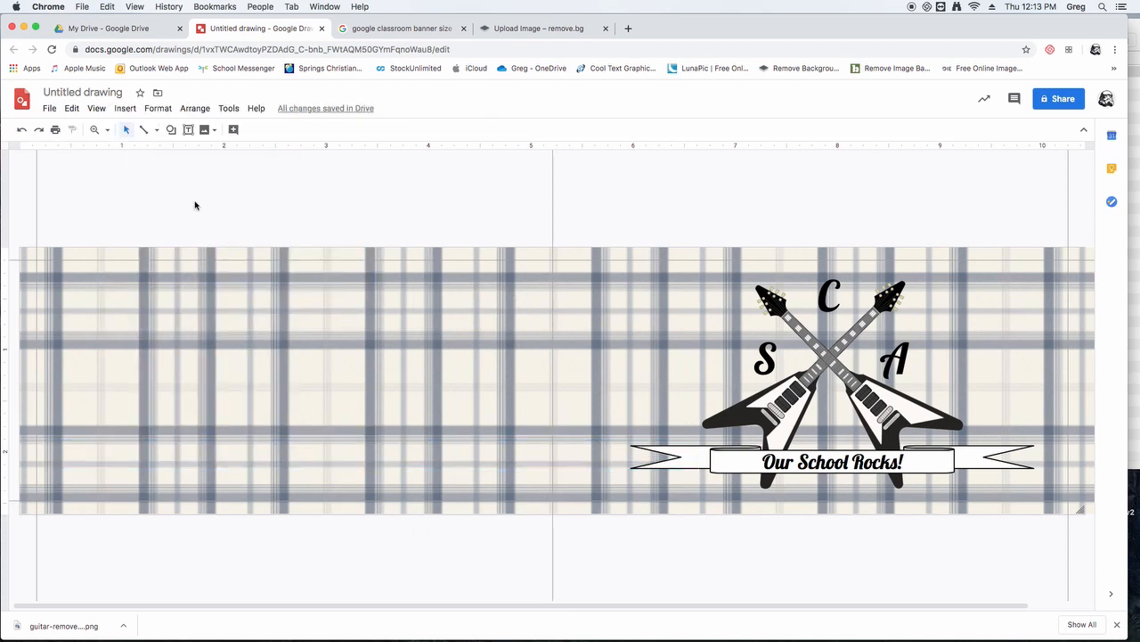
- Send the plaid background group to the back, behind the cable name image
{"action": "left_click", "coordinate": [189, 288]}
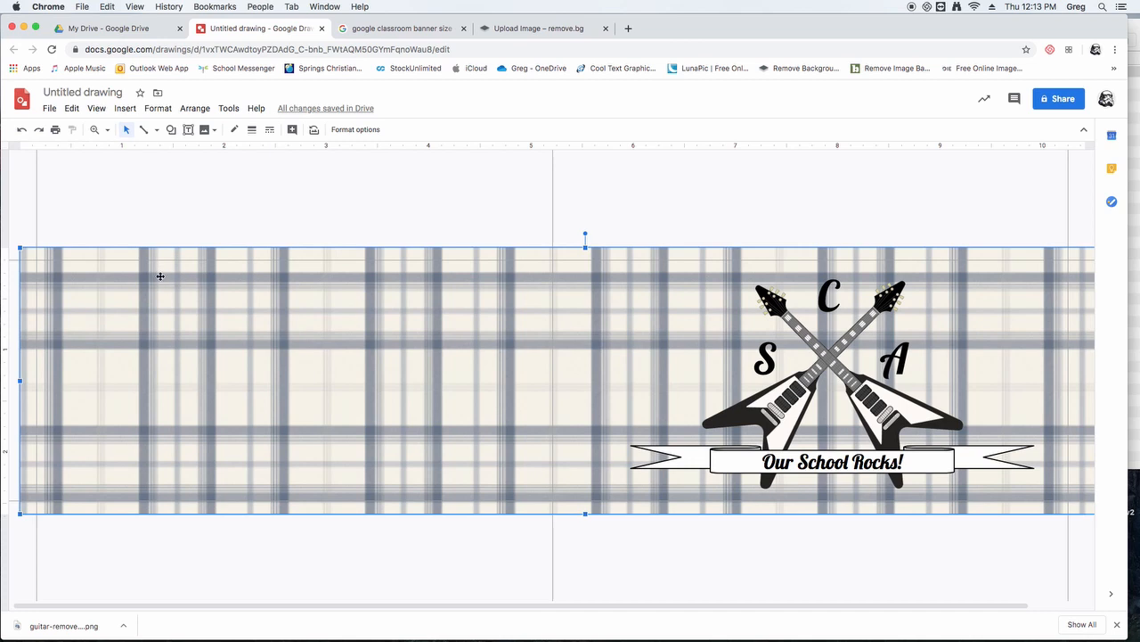
{"action": "right_click", "coordinate": [191, 282]}
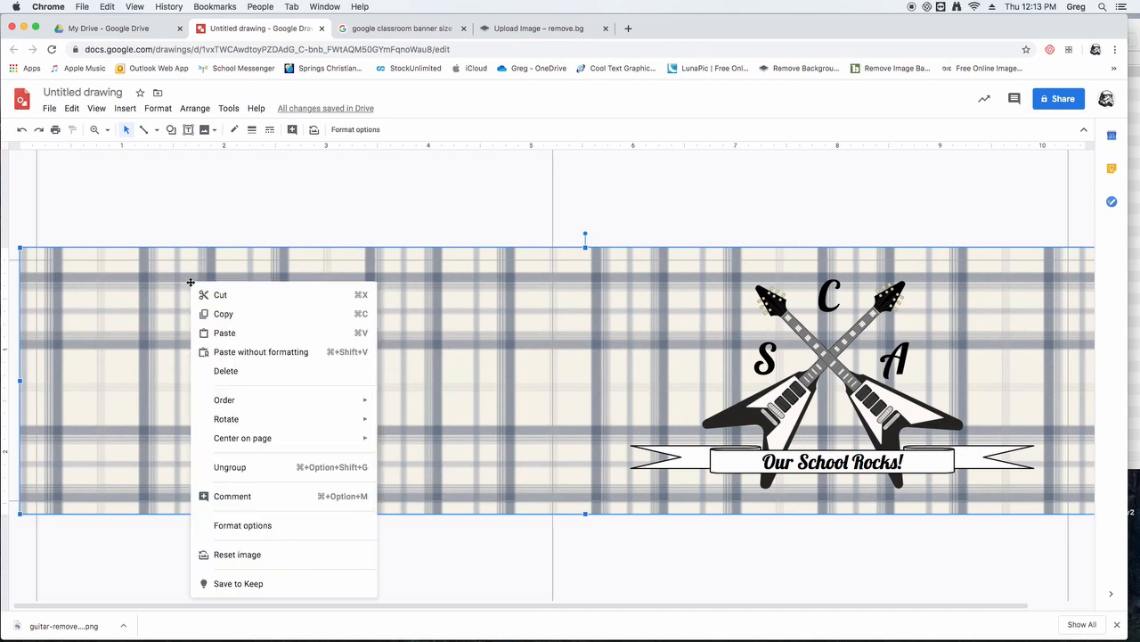
{"action": "mouse_move", "coordinate": [229, 402]}
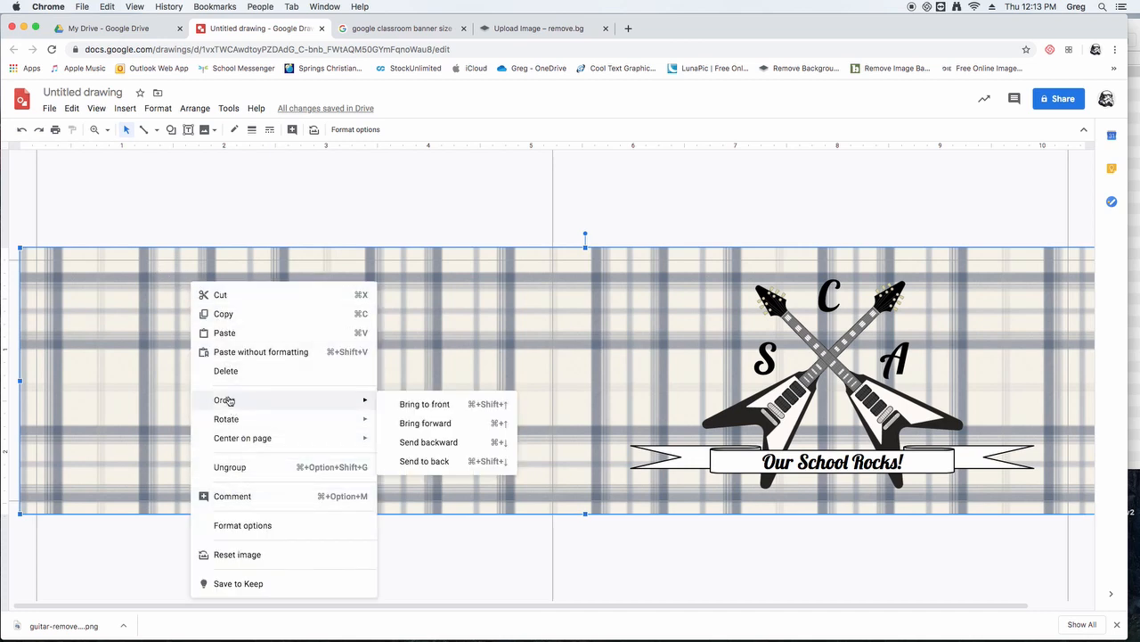
{"action": "left_click", "coordinate": [421, 461]}
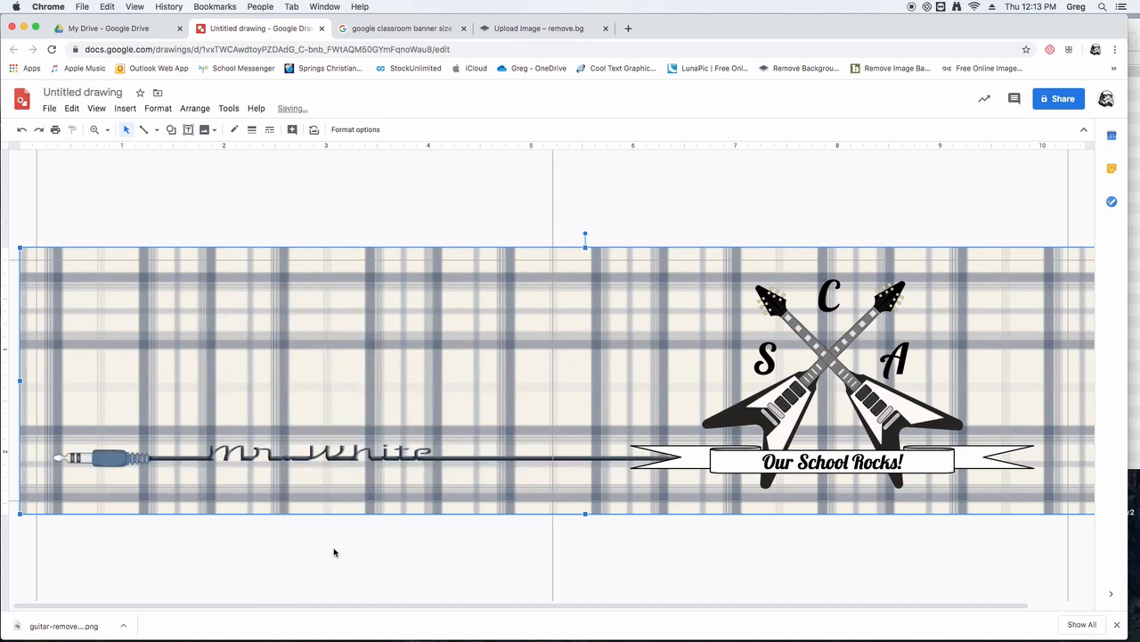
{"action": "left_click", "coordinate": [347, 183]}
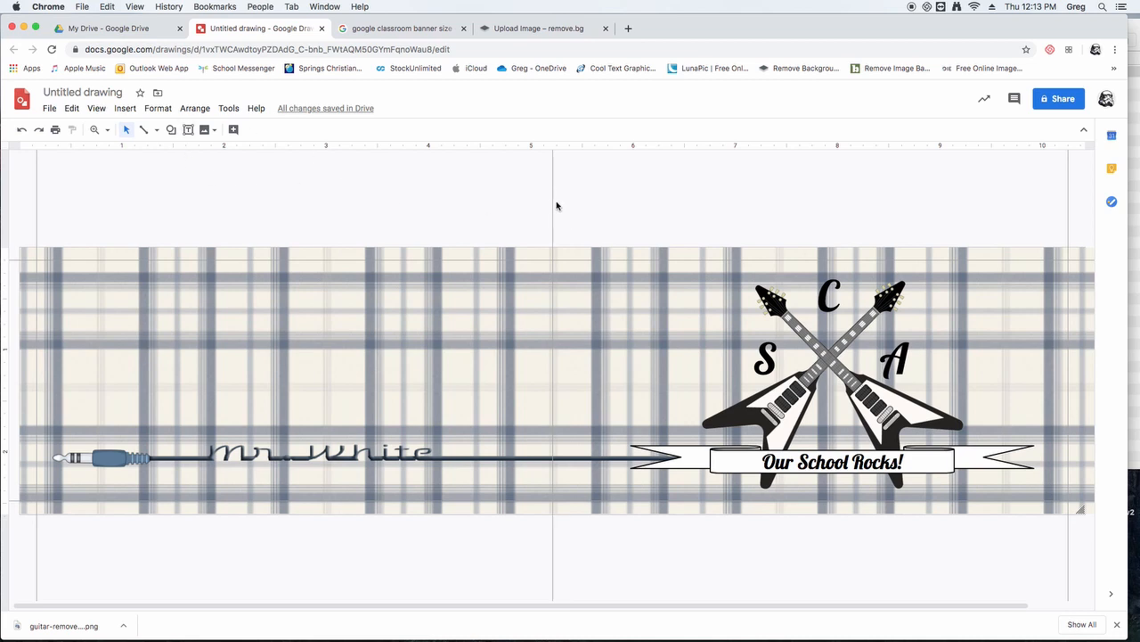
- Rename the drawing as "Classroom Banner"
{"action": "left_click", "coordinate": [50, 93]}
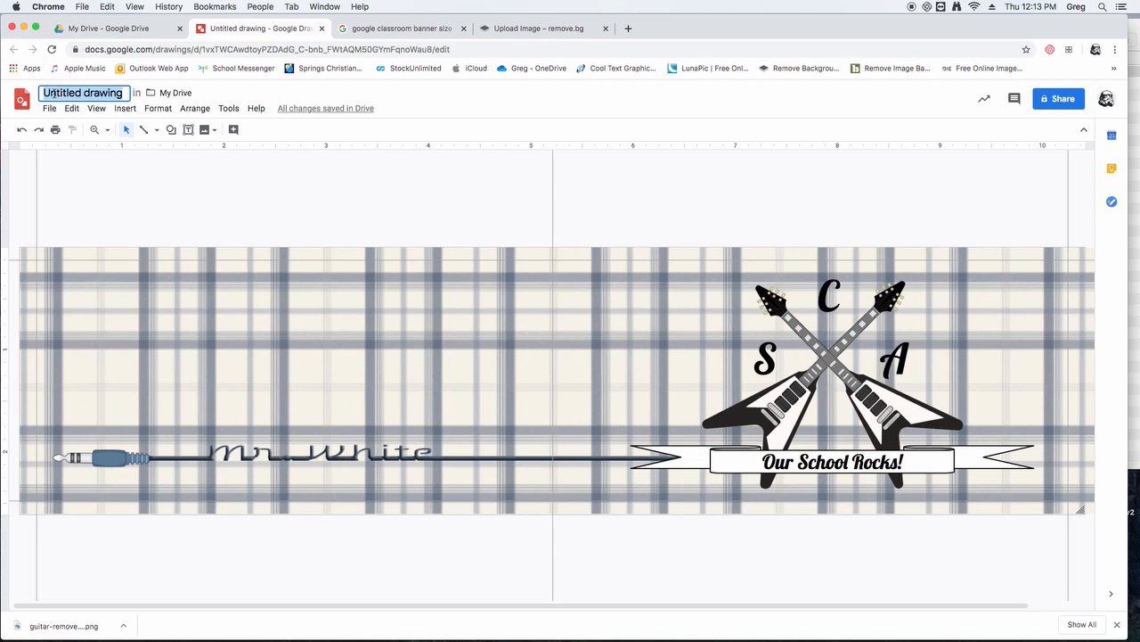
{"action": "type", "text": "Cla"}
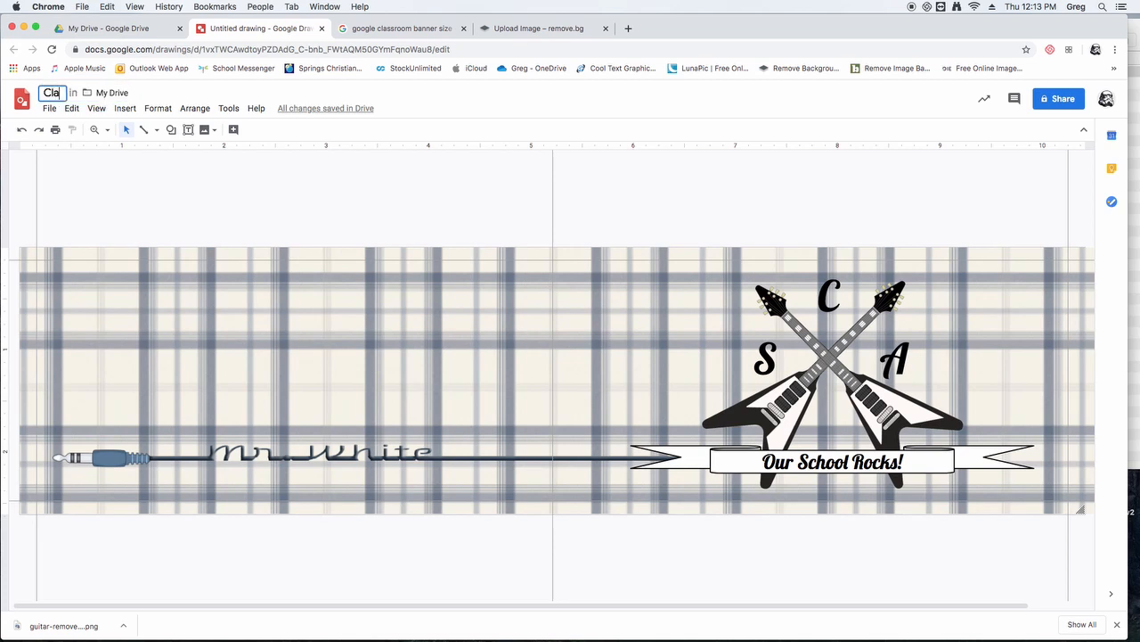
{"action": "type", "text": "ssroom Banner"}
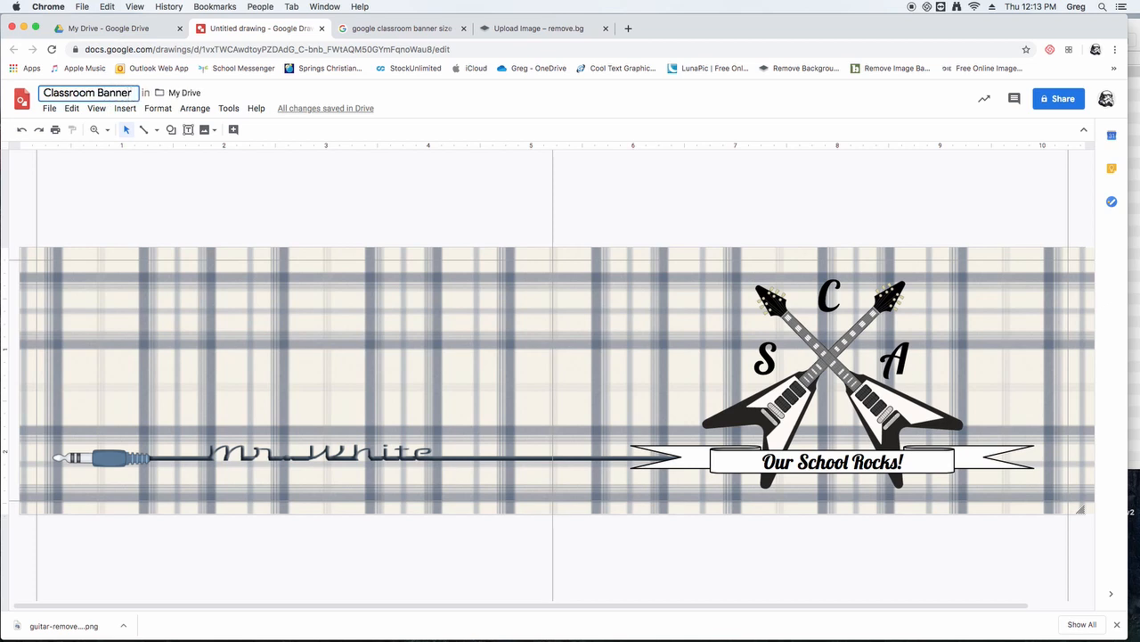
{"action": "key", "text": "Return"}
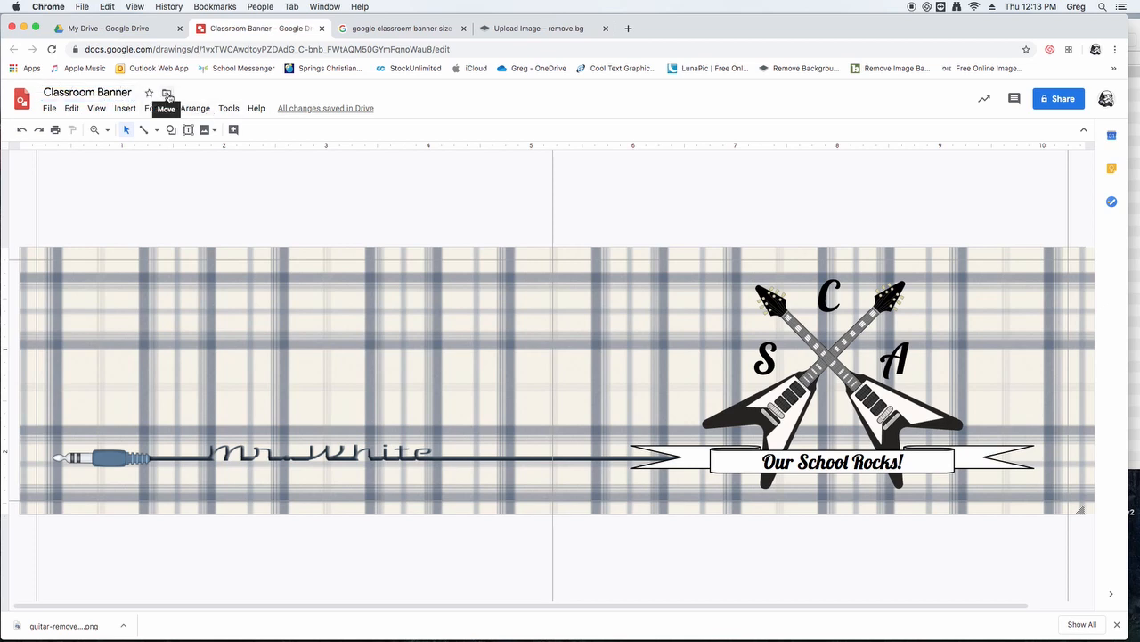
- Download the banner drawing as a PNG image
{"action": "left_click", "coordinate": [50, 109]}
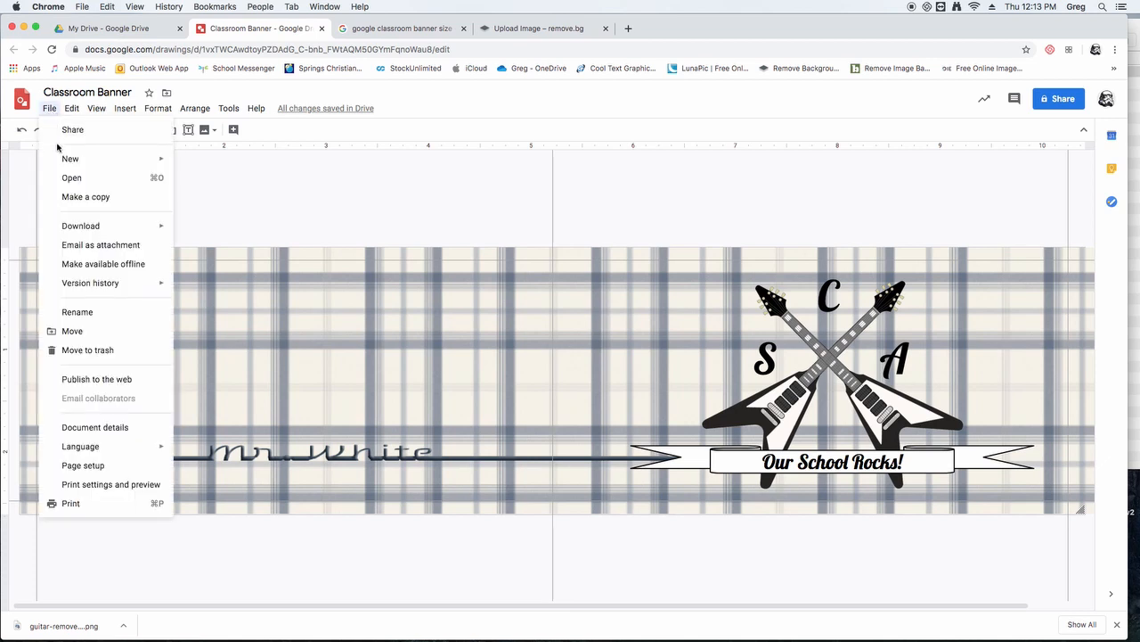
{"action": "mouse_move", "coordinate": [98, 231]}
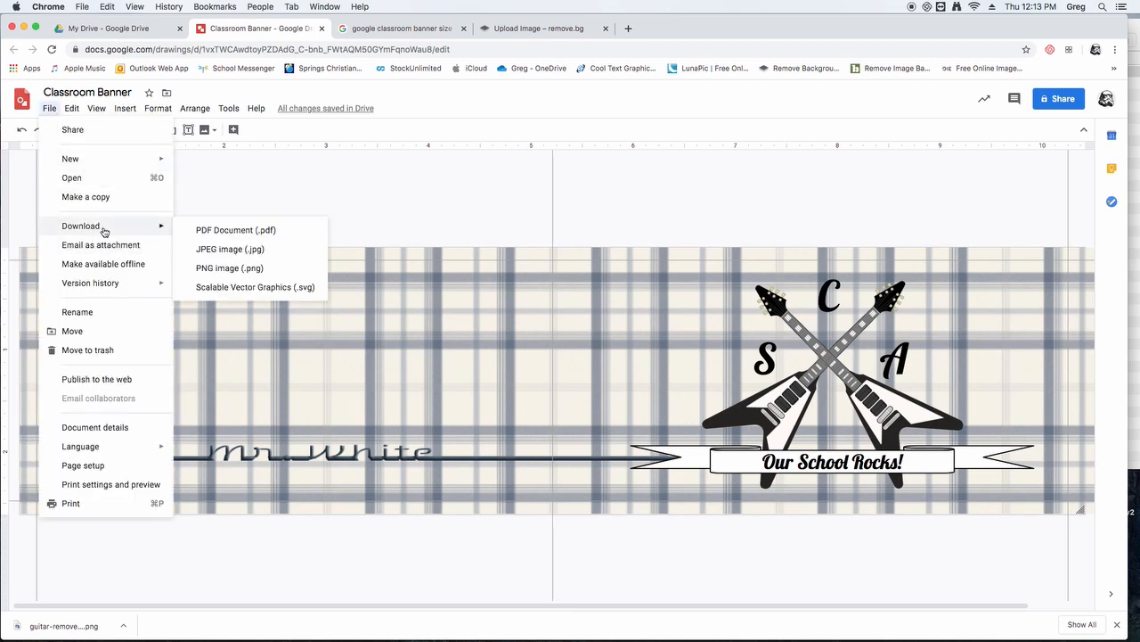
{"action": "left_click", "coordinate": [222, 269]}
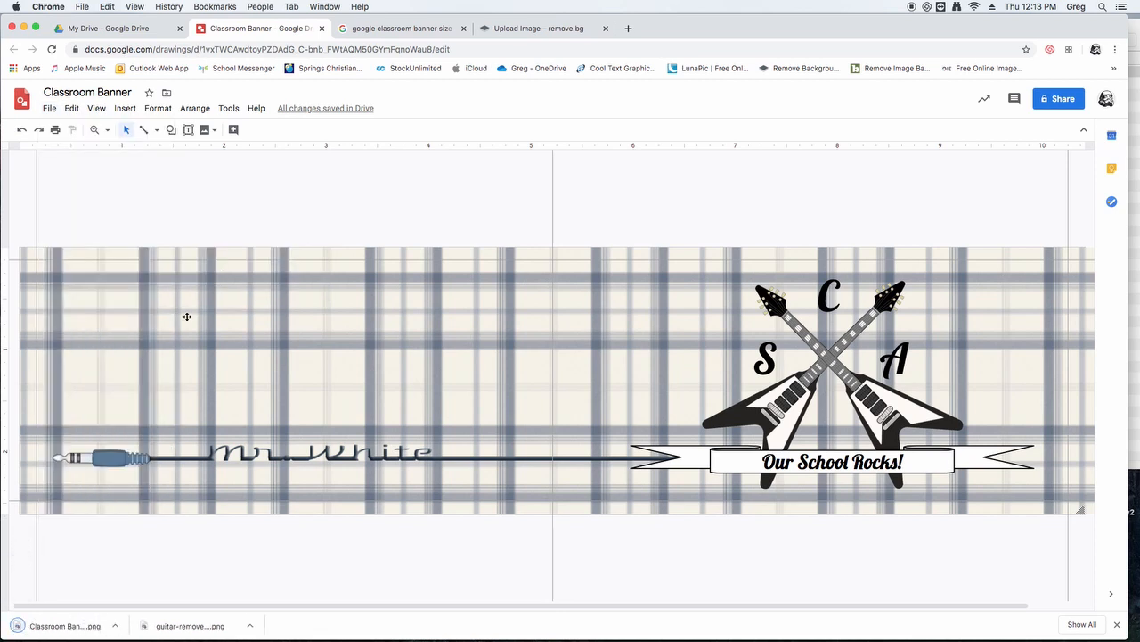
- Show the downloaded Classroom Banner.png in Finder, move it into the Video Files folder and close the Downloads window
{"action": "left_click", "coordinate": [123, 627]}
{"action": "left_click", "coordinate": [161, 611]}
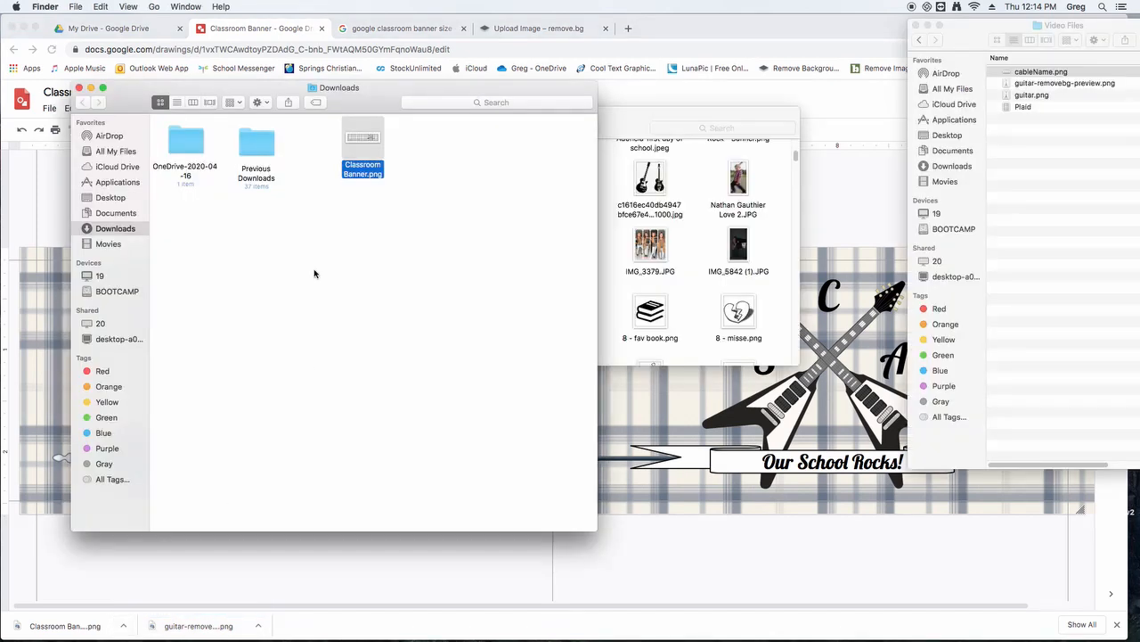
{"action": "left_click_drag", "start_coordinate": [369, 140], "coordinate": [967, 205]}
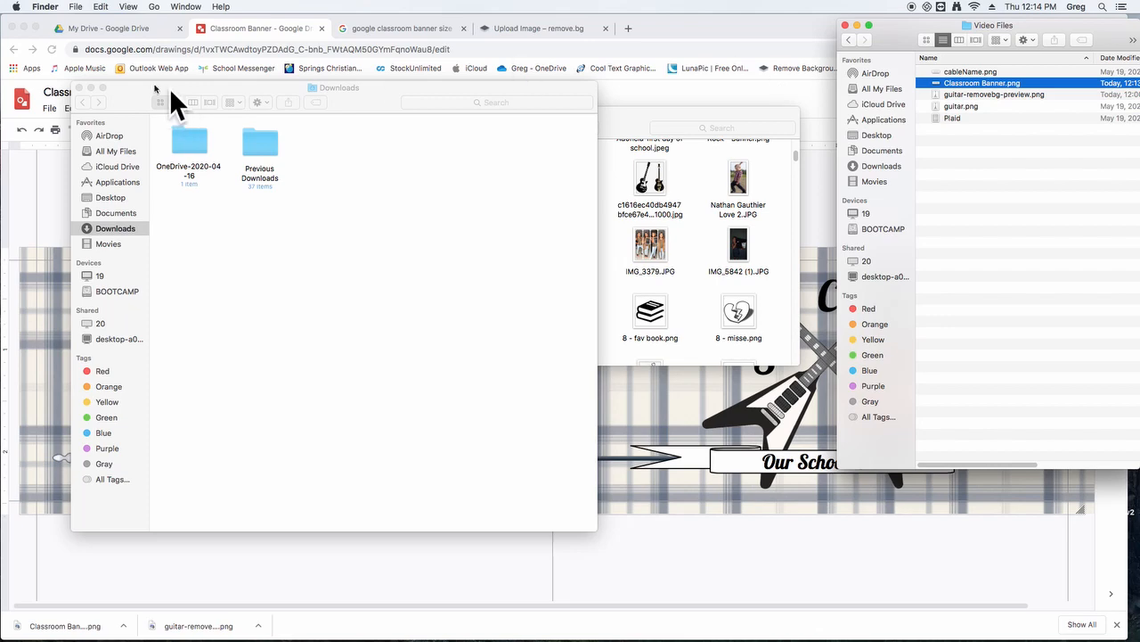
{"action": "left_click", "coordinate": [78, 87]}
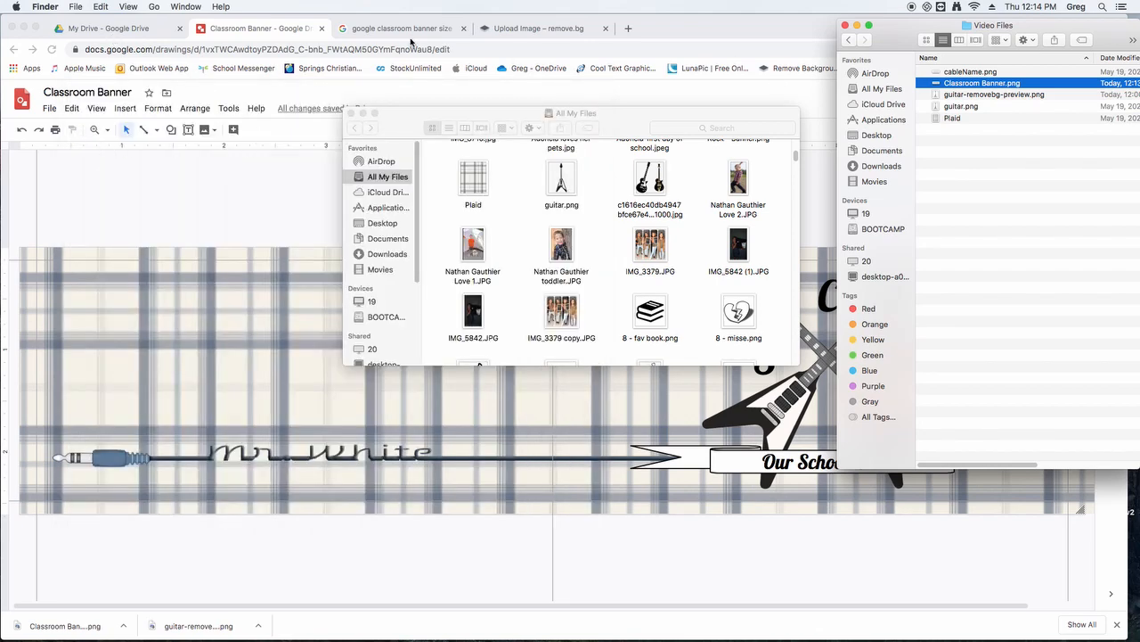
- Switch to Google Drive, launch Google Classroom from there and open the teacher's own Grade Six class with 25 students
{"action": "left_click", "coordinate": [98, 29]}
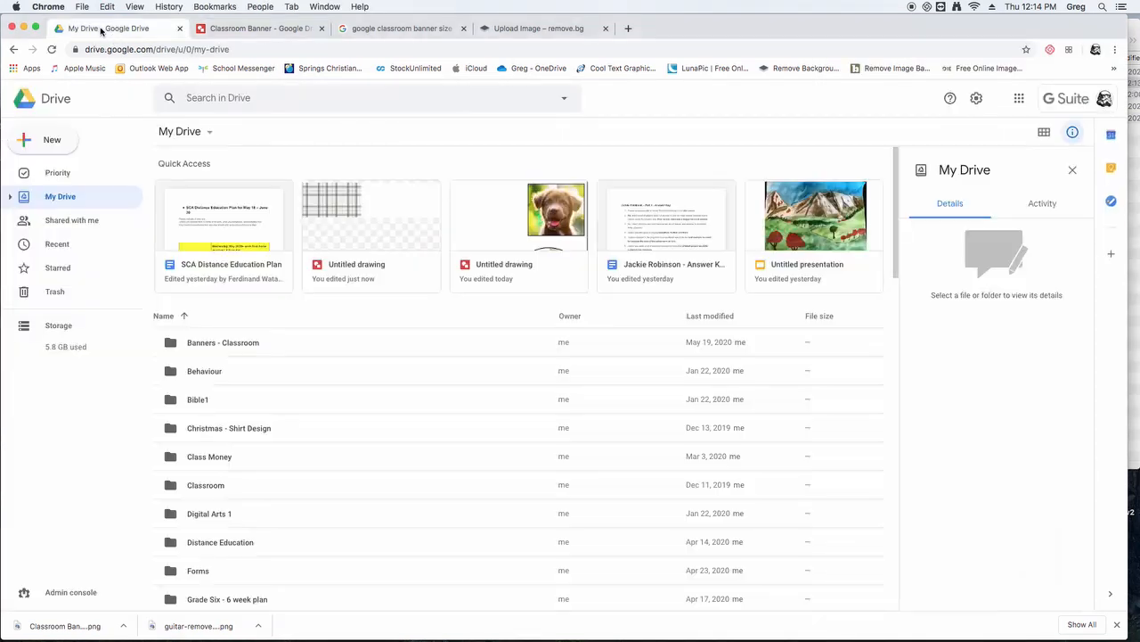
{"action": "left_click", "coordinate": [1019, 99]}
{"action": "left_click", "coordinate": [1021, 155]}
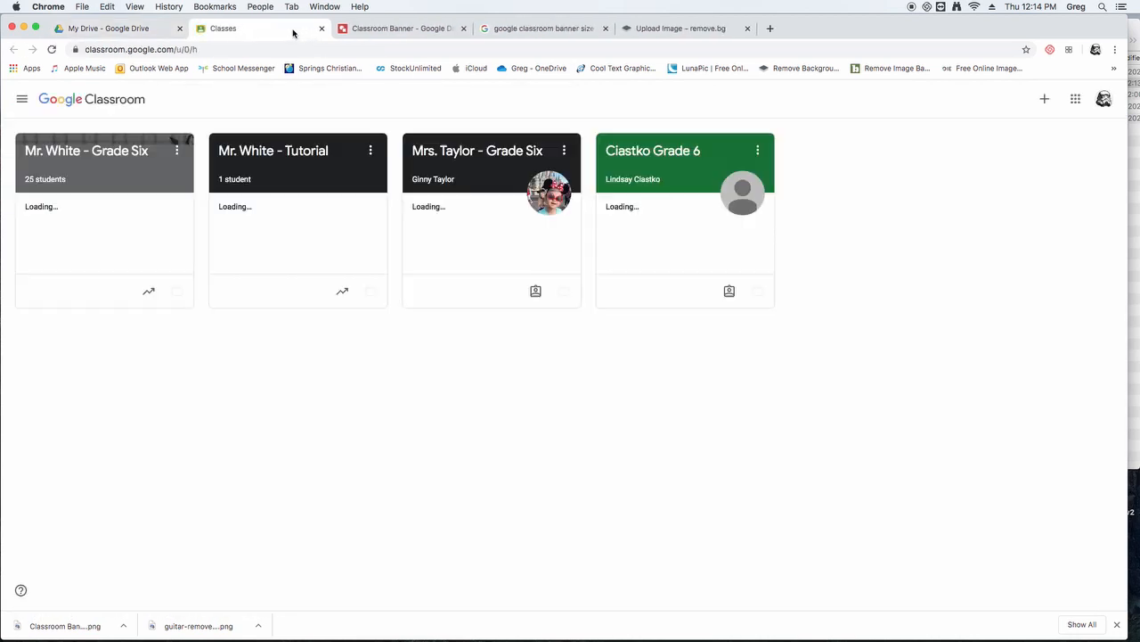
{"action": "left_click", "coordinate": [105, 180]}
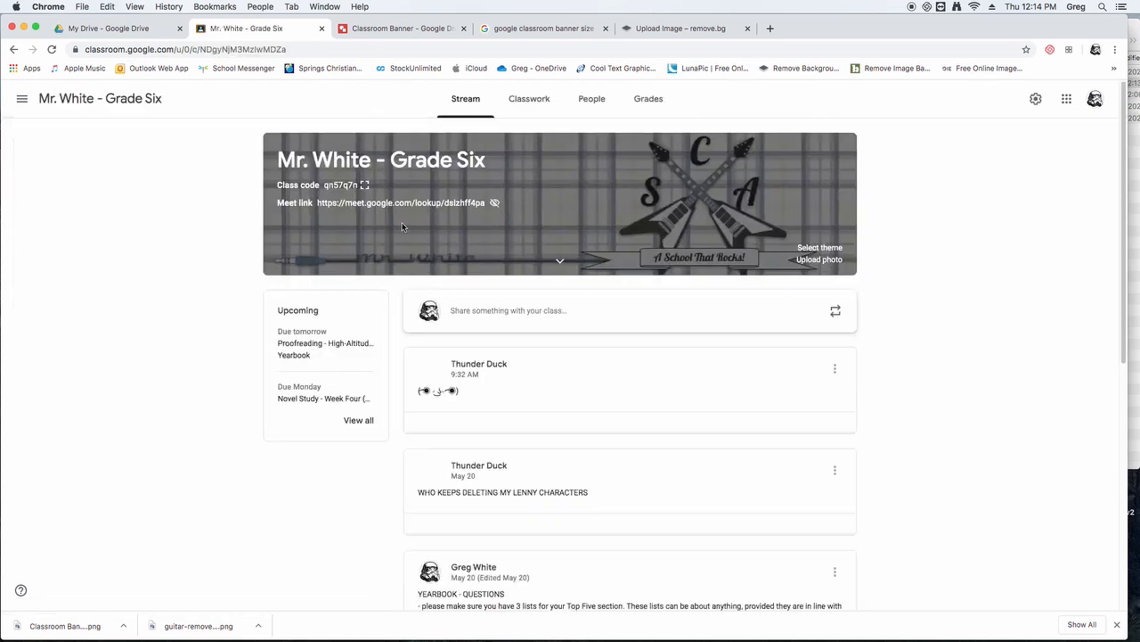
- Upload Classroom Banner.png from the Video Files folder as the class header photo
{"action": "left_click", "coordinate": [830, 261]}
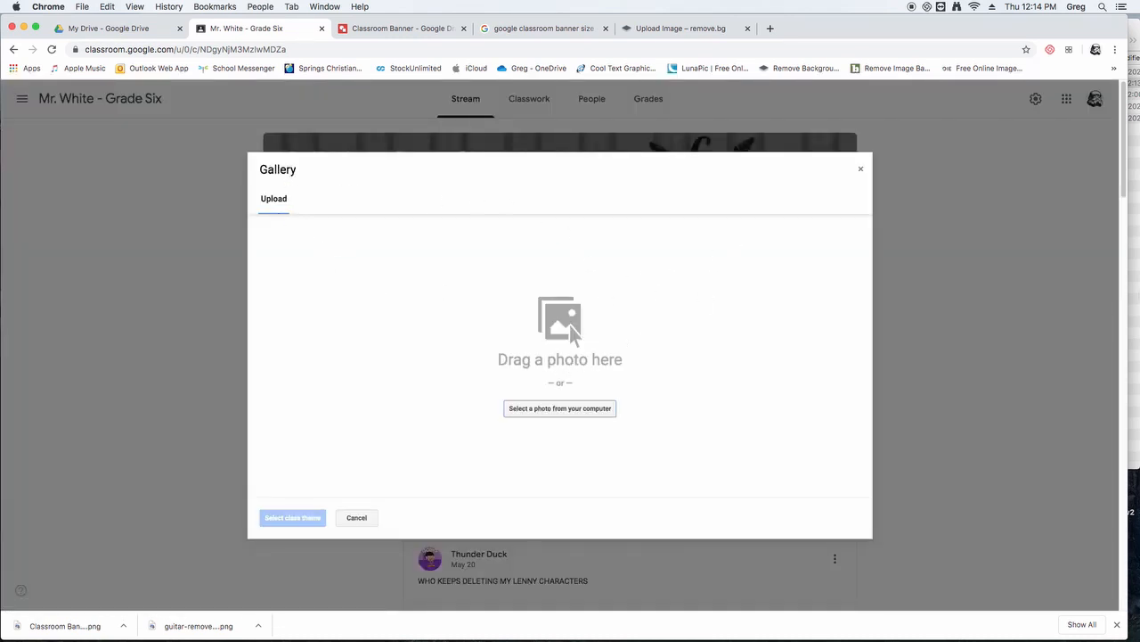
{"action": "left_click", "coordinate": [1136, 298]}
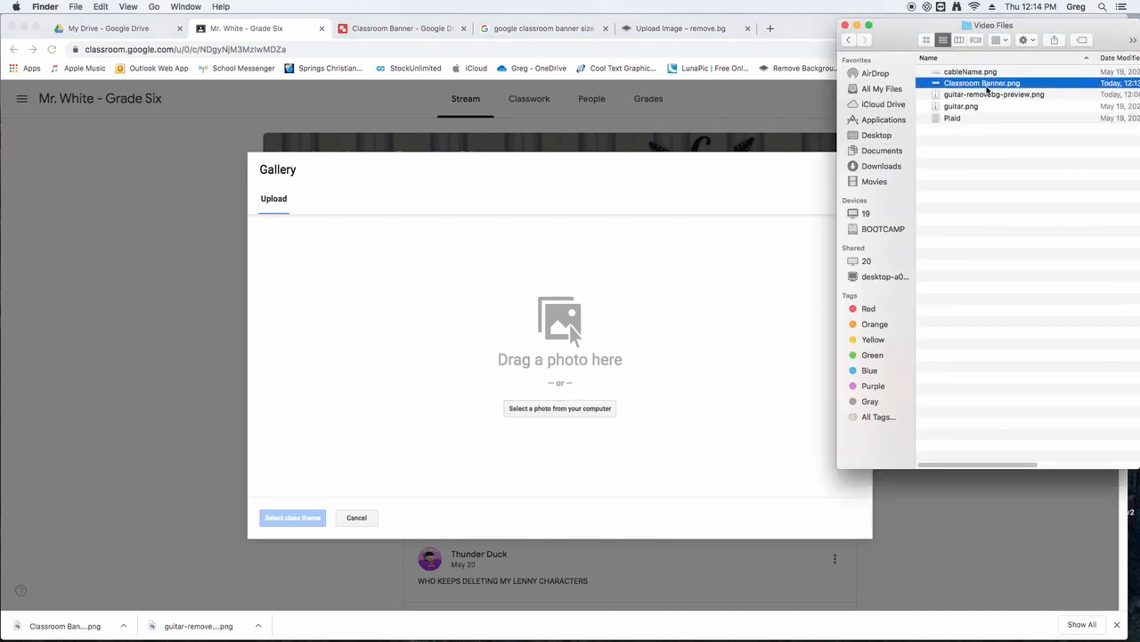
{"action": "left_click_drag", "start_coordinate": [952, 80], "coordinate": [550, 338]}
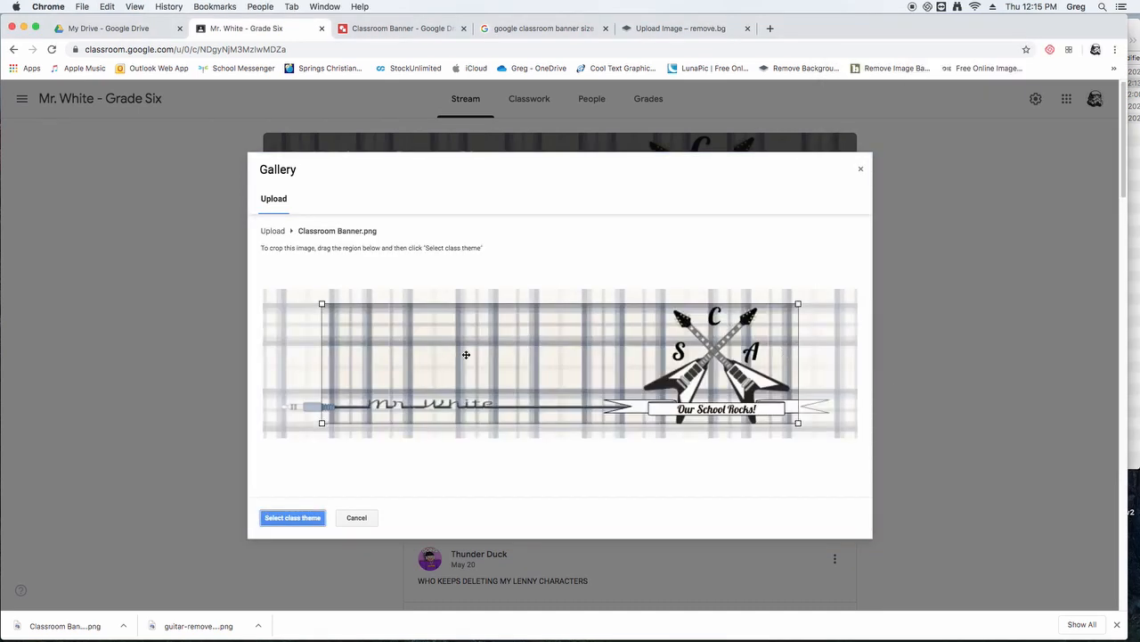
- Expand the crop region to cover the whole banner image and apply it as the class theme
{"action": "left_click_drag", "start_coordinate": [519, 331], "coordinate": [449, 315]}
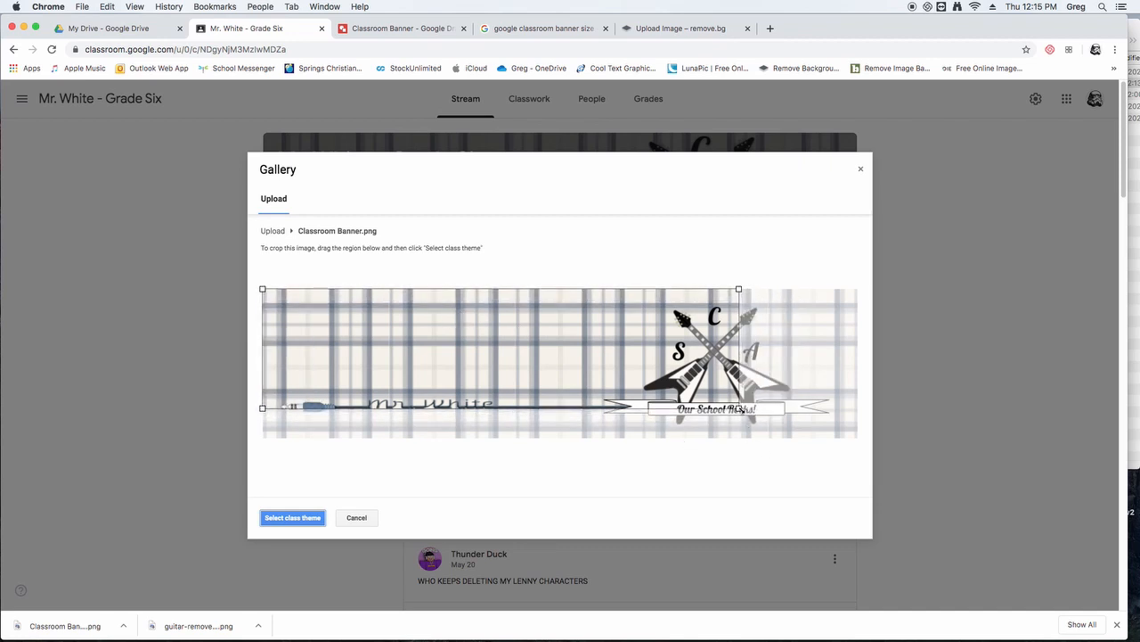
{"action": "left_click_drag", "start_coordinate": [742, 409], "coordinate": [864, 445]}
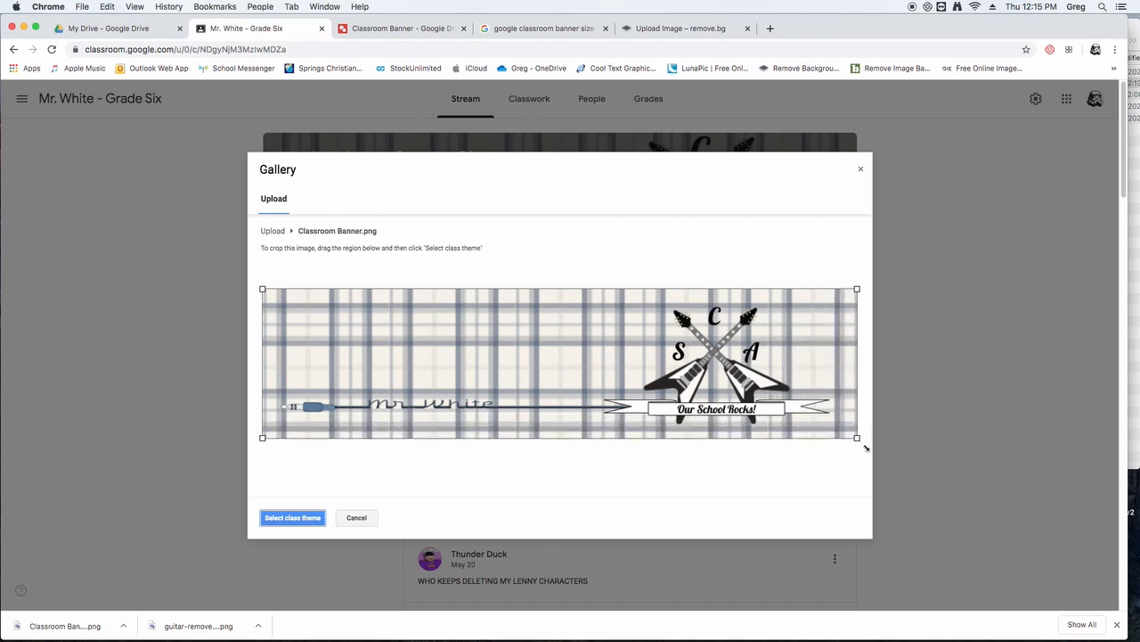
{"action": "left_click", "coordinate": [291, 519]}
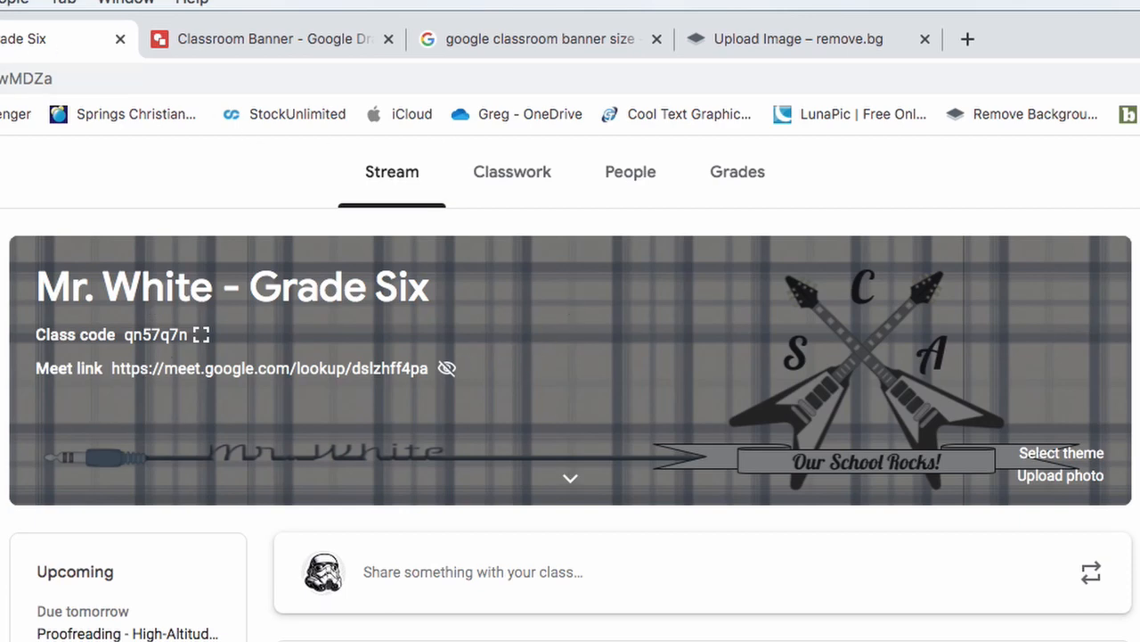
{"action": "left_click", "coordinate": [308, 42]}
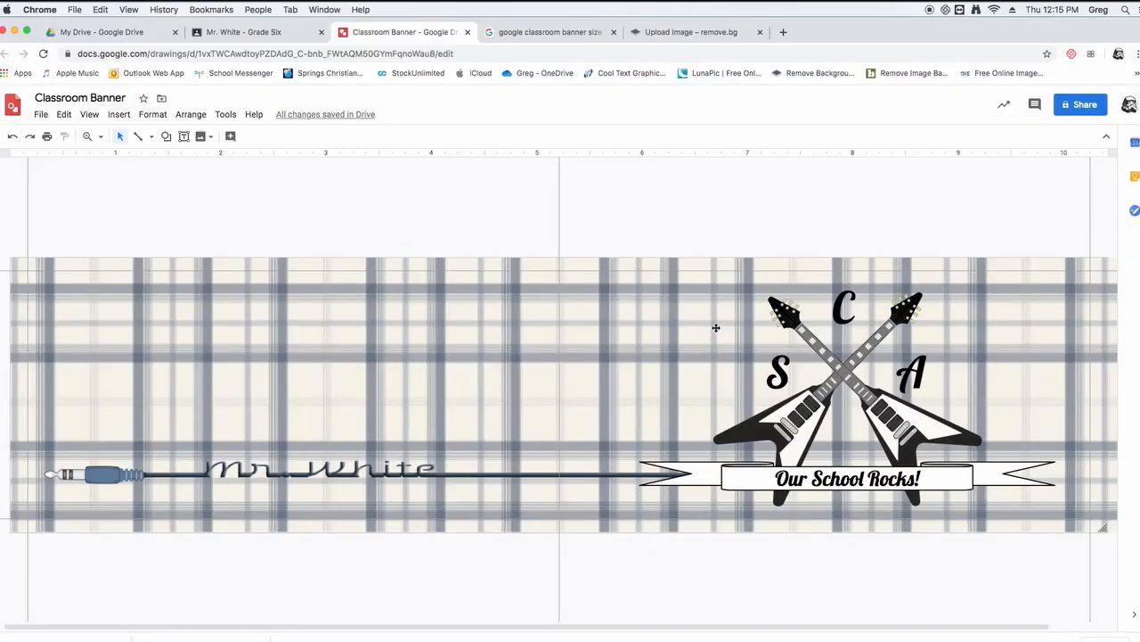
{"action": "left_click", "coordinate": [245, 31]}
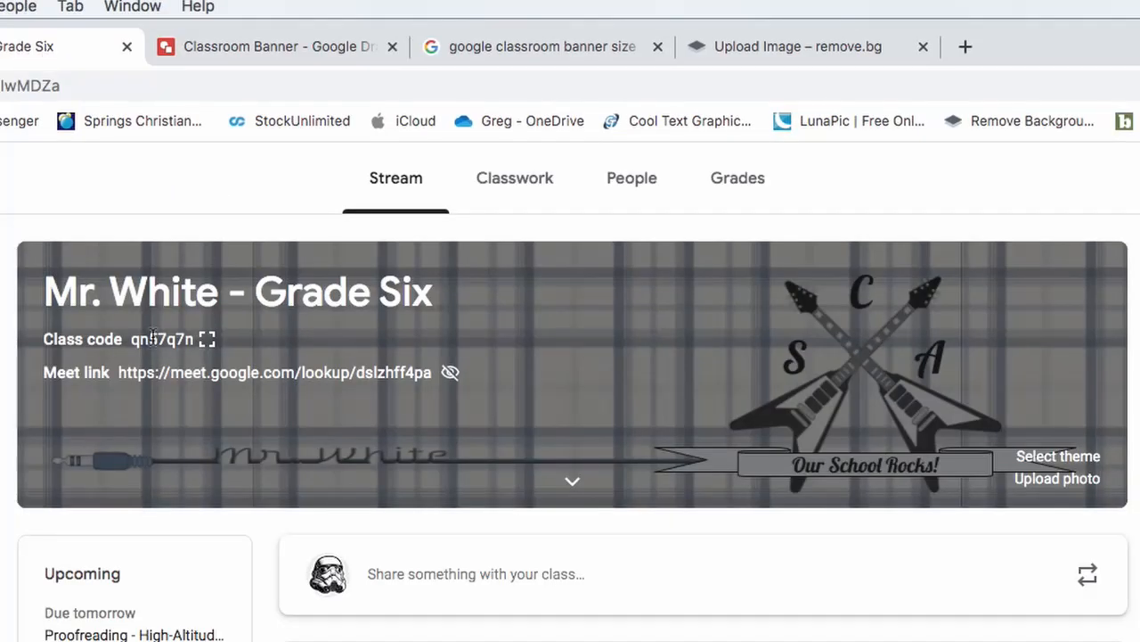